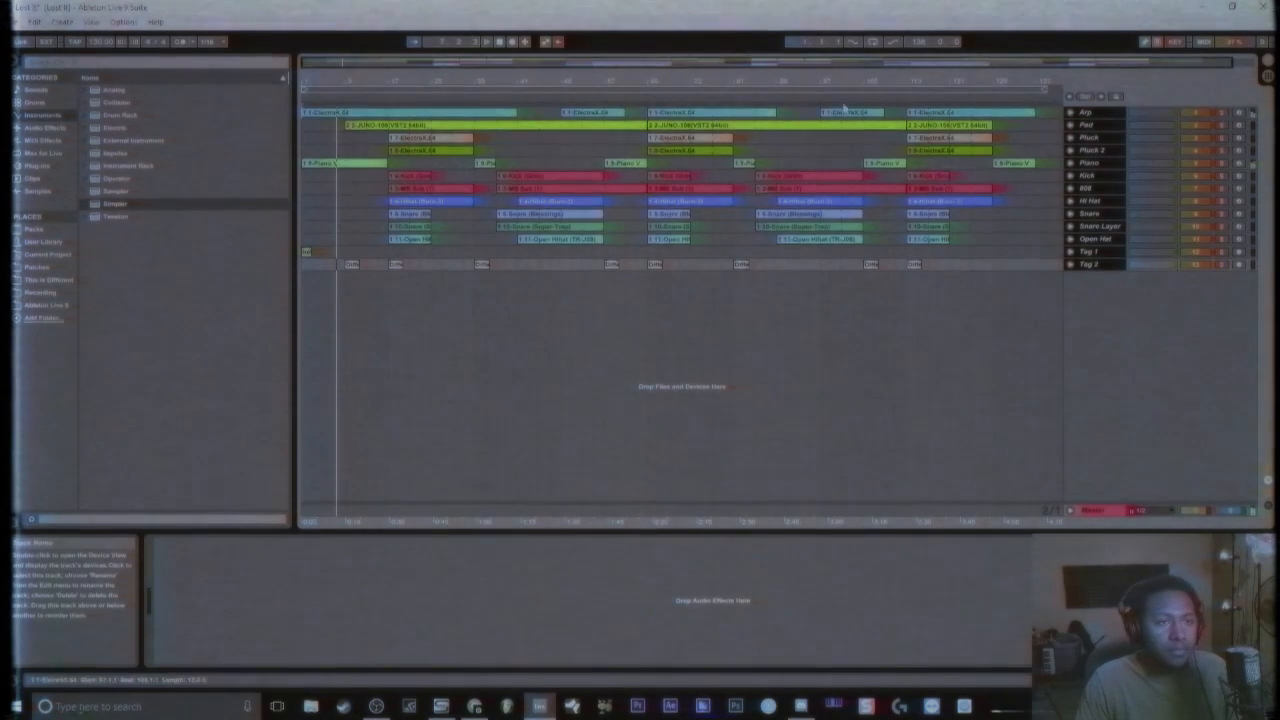
- Unfold all tracks and look through the arrangement's clips and notes from Arp down to Tag 1 during playback
alt+click(1071, 114)
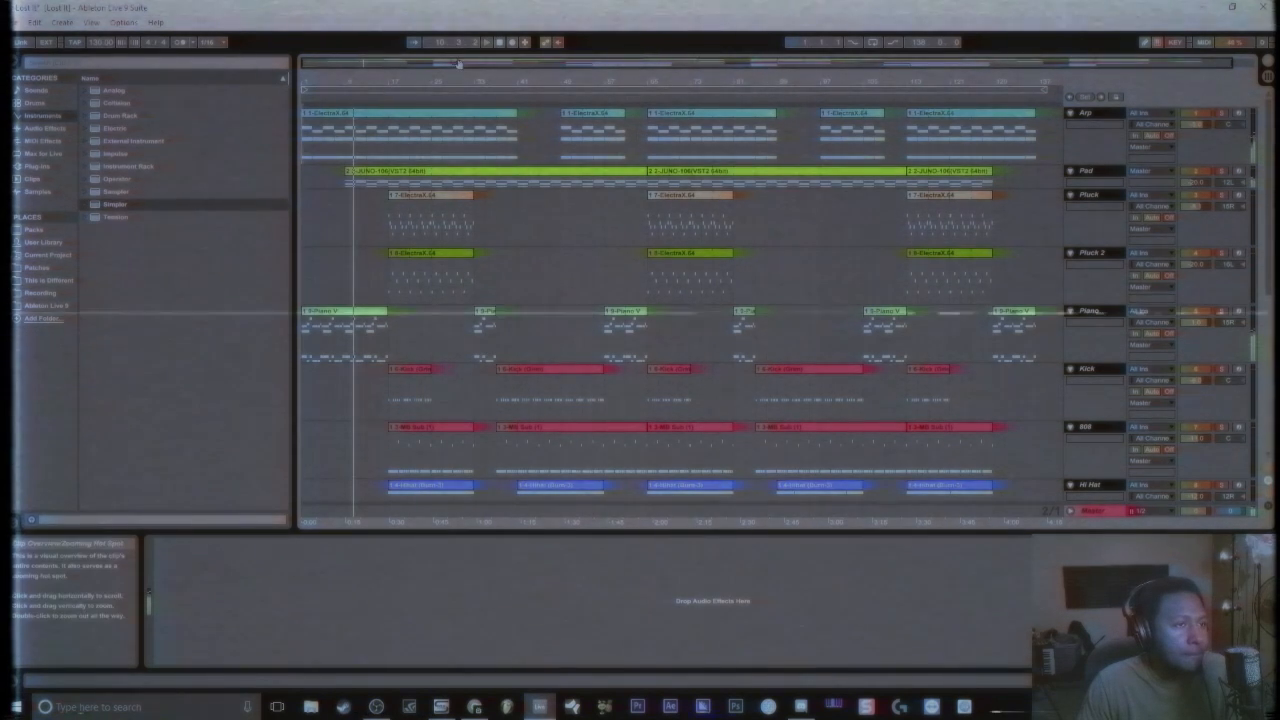
drag(475, 63, 428, 80)
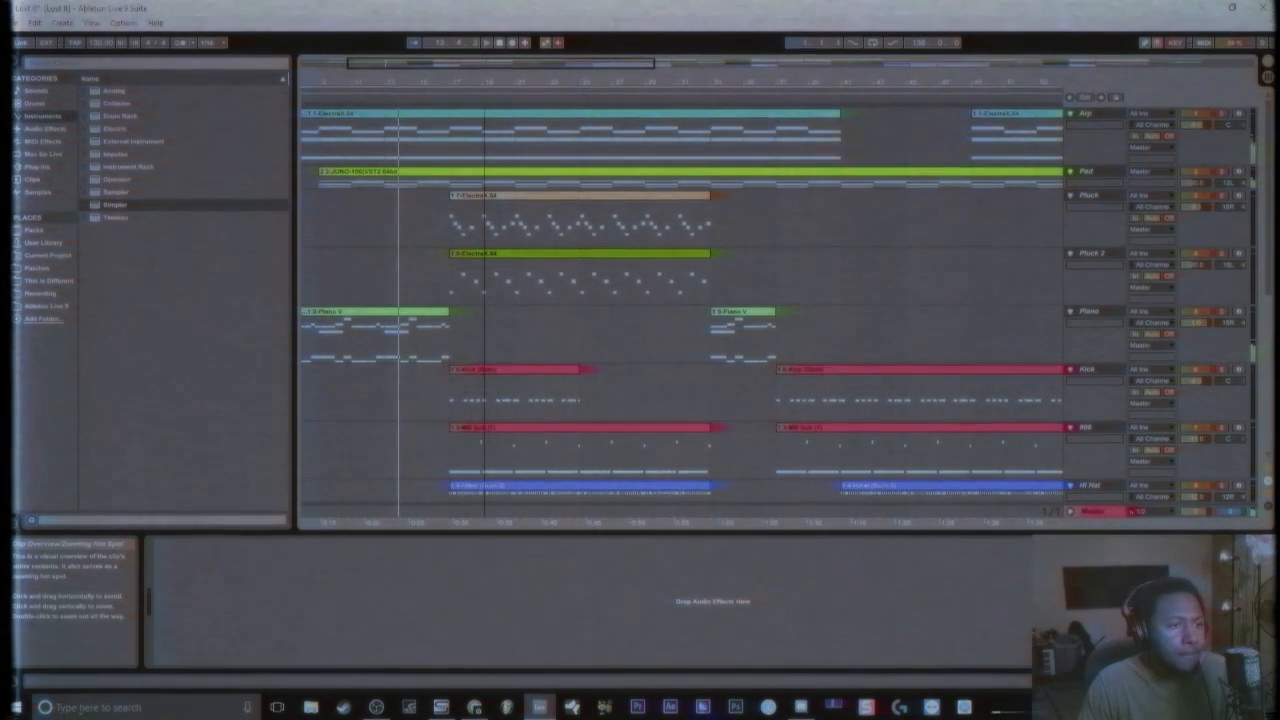
scroll(593, 175, down, 8)
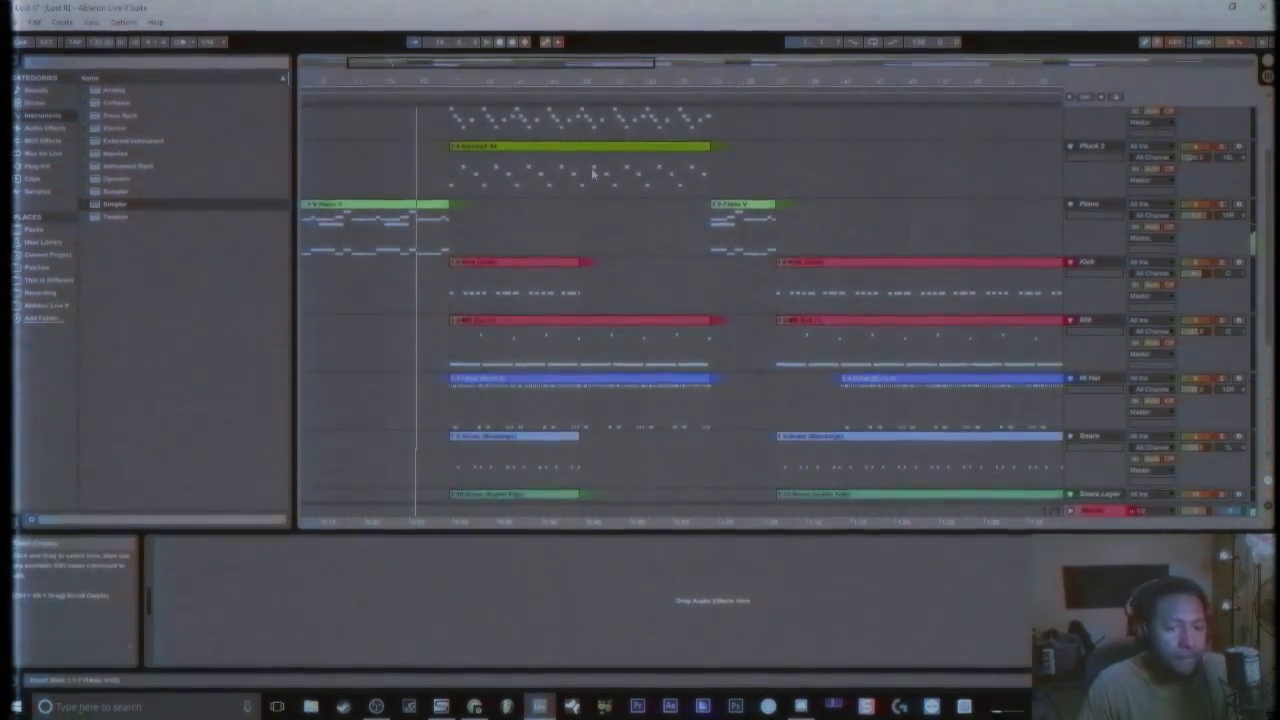
scroll(595, 178, down, 4)
scroll(594, 175, down, 2)
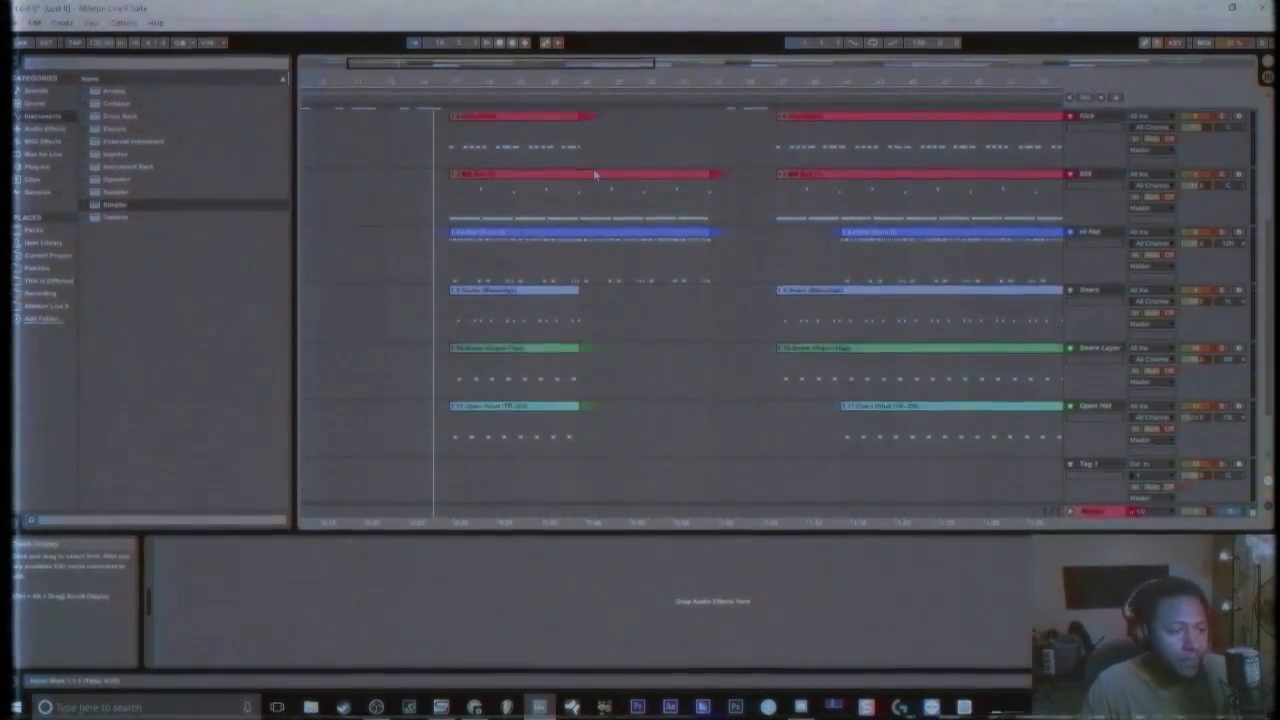
scroll(594, 175, up, 9)
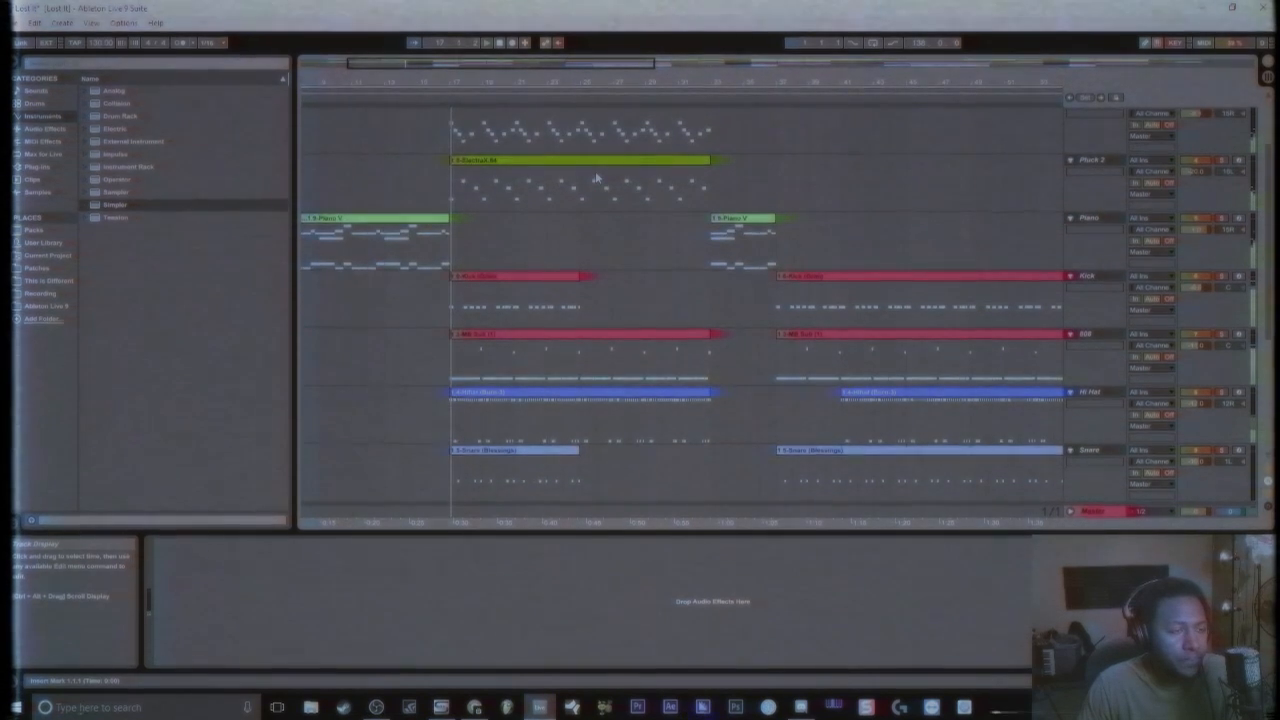
scroll(597, 177, up, 1)
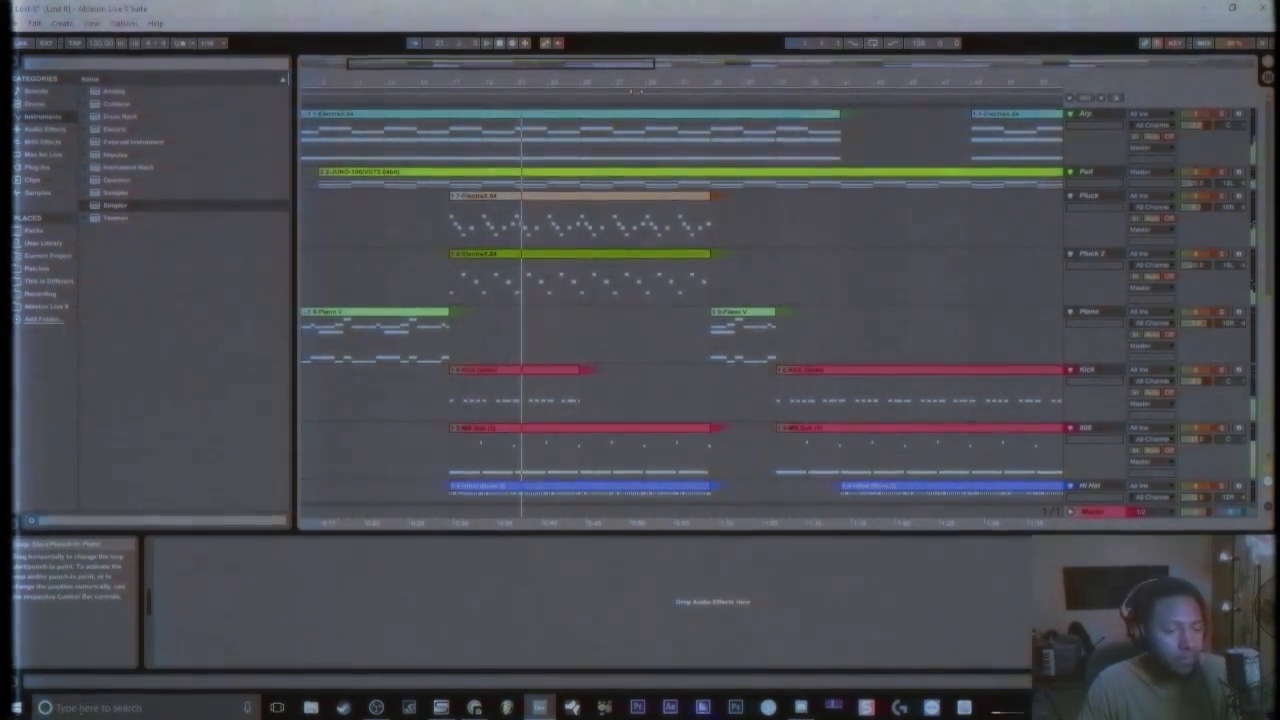
drag(630, 65, 556, 52)
scroll(737, 152, down, 2)
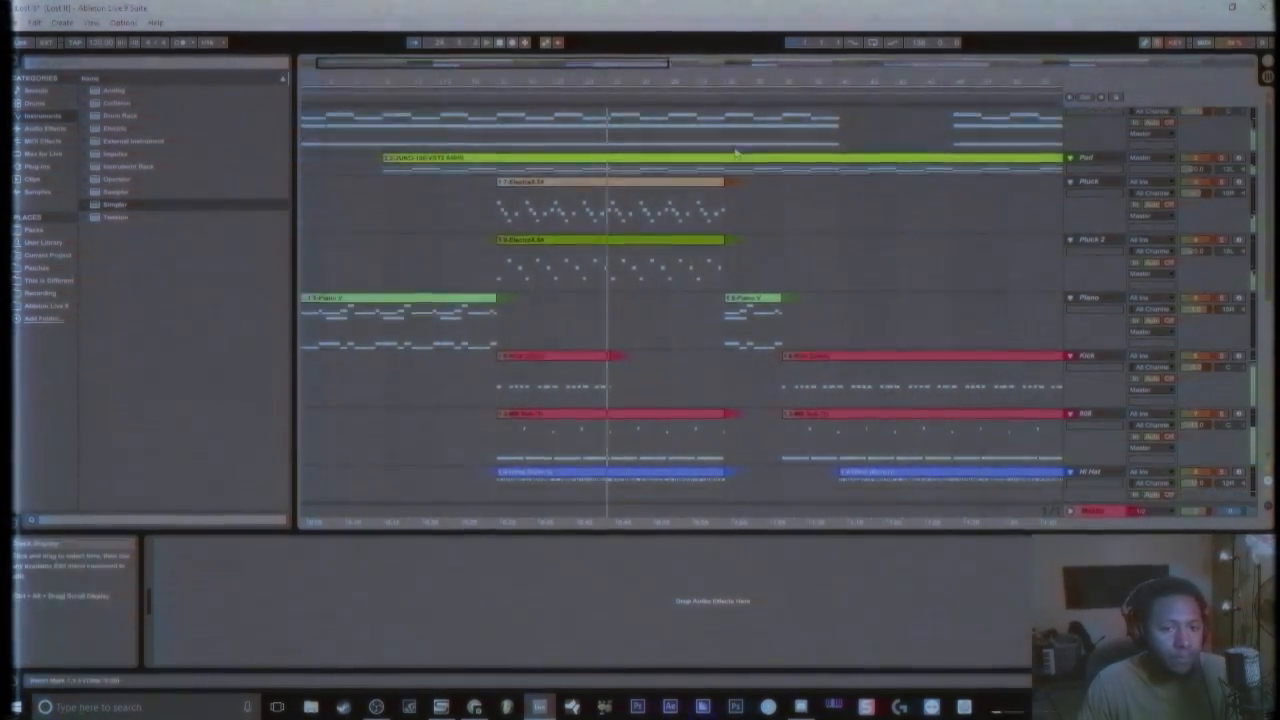
scroll(735, 152, up, 2)
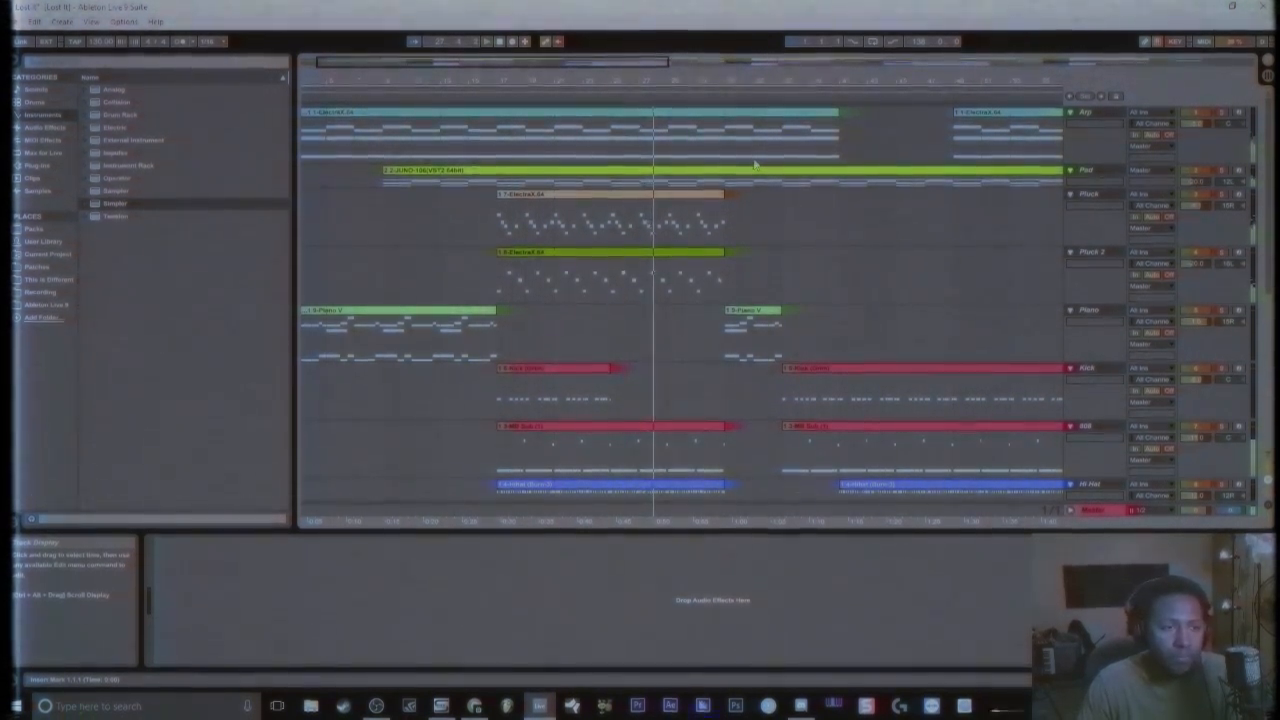
scroll(755, 163, down, 10)
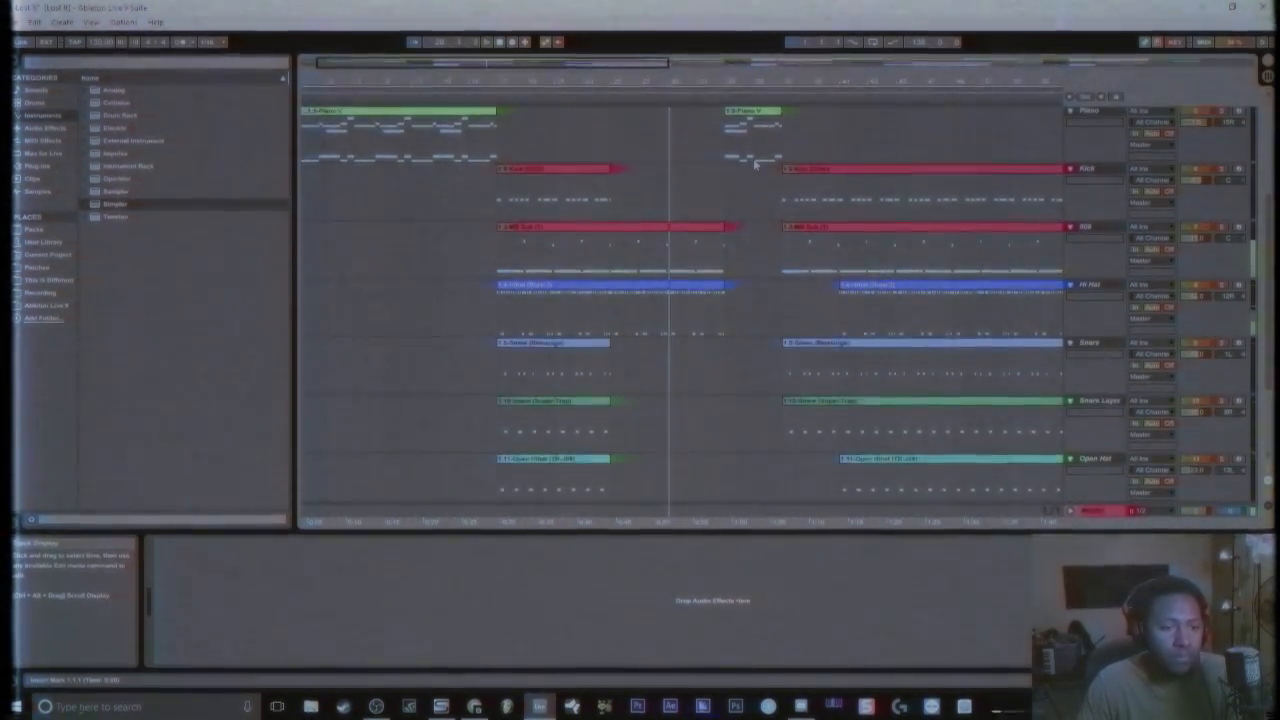
scroll(753, 158, down, 1)
scroll(753, 158, up, 3)
scroll(752, 155, up, 4)
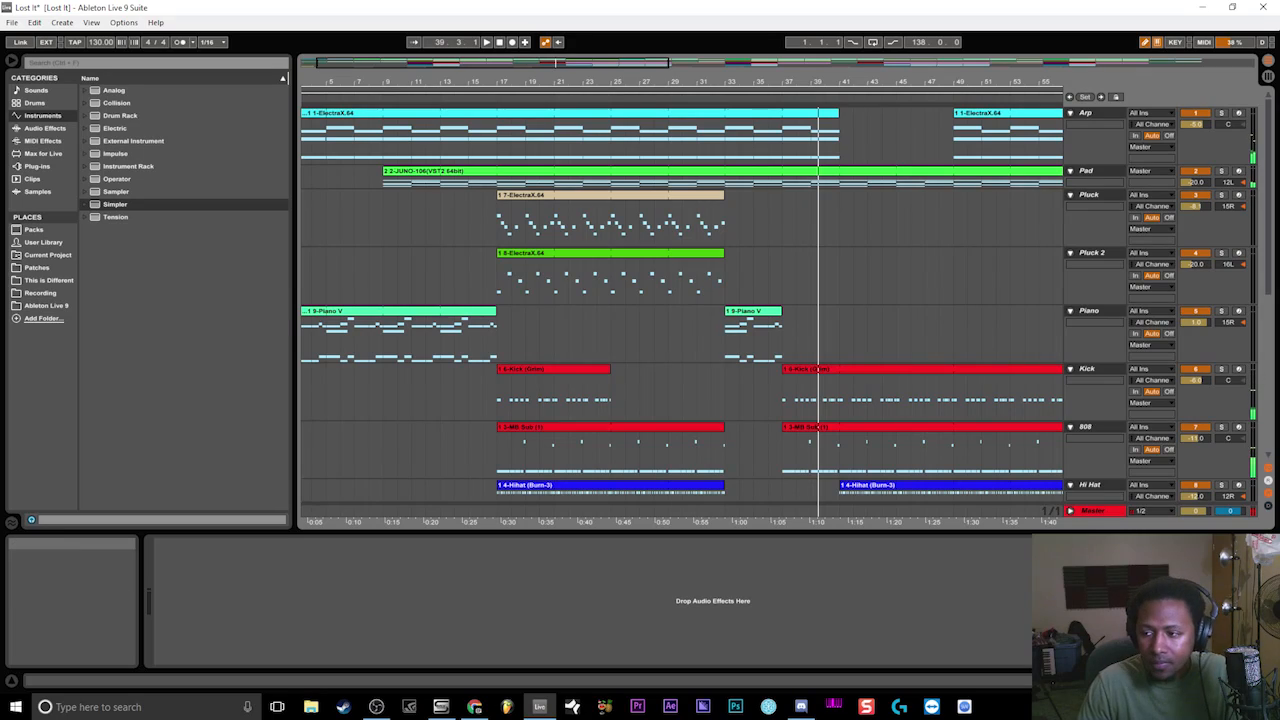
- Fold all tracks and fit the whole arrangement in view
click(376, 707)
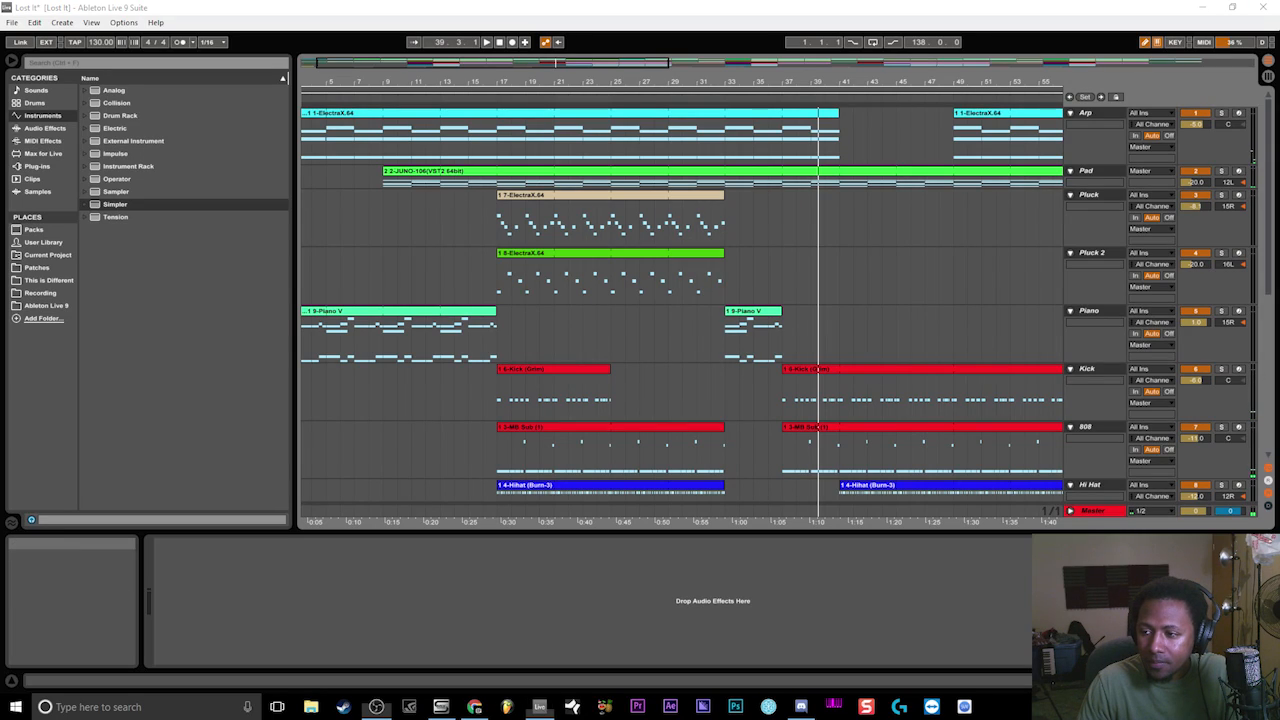
alt+click(1071, 114)
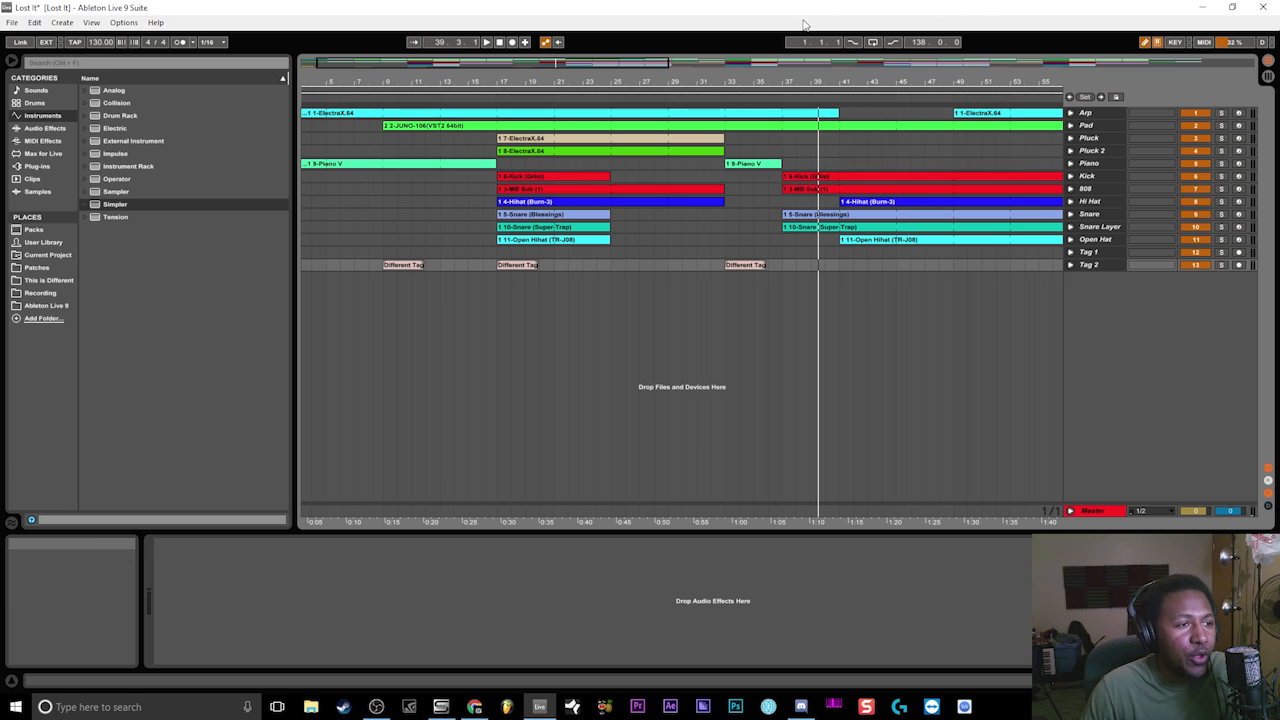
drag(526, 63, 848, 61)
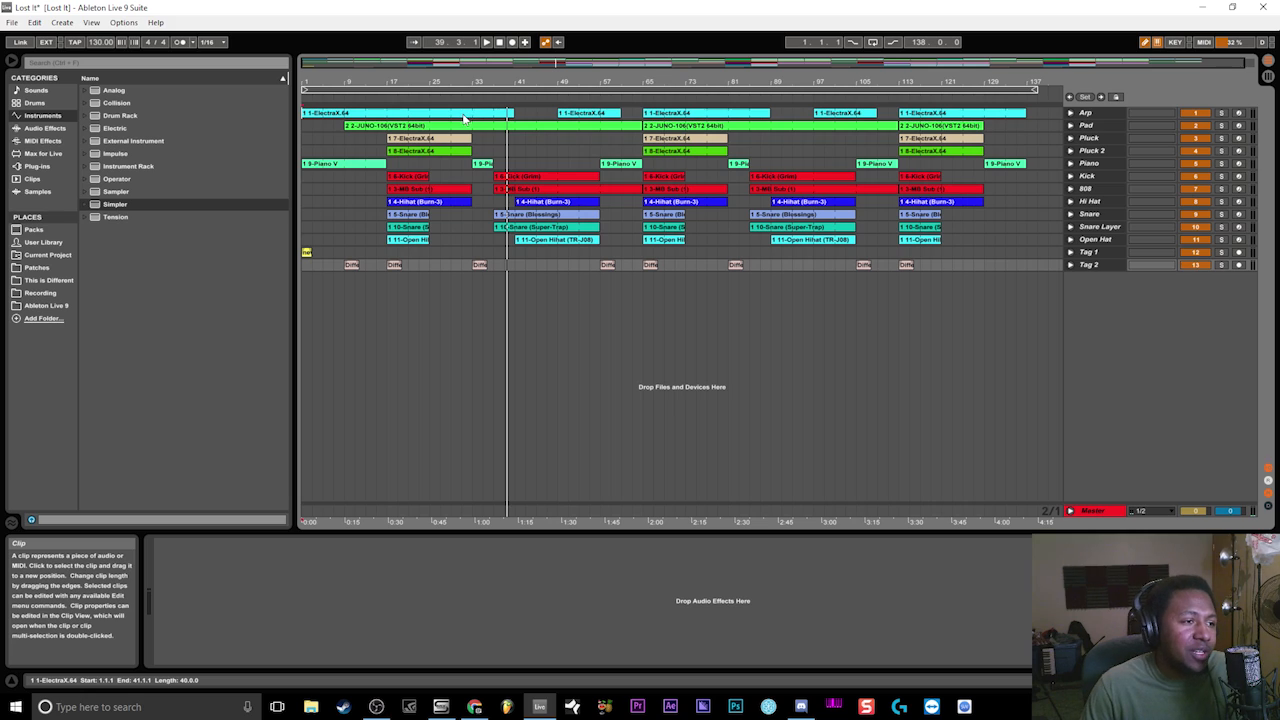
- Unfold all tracks, show the Arp track's devices and look through every track down to Tag 2
alt+click(1070, 113)
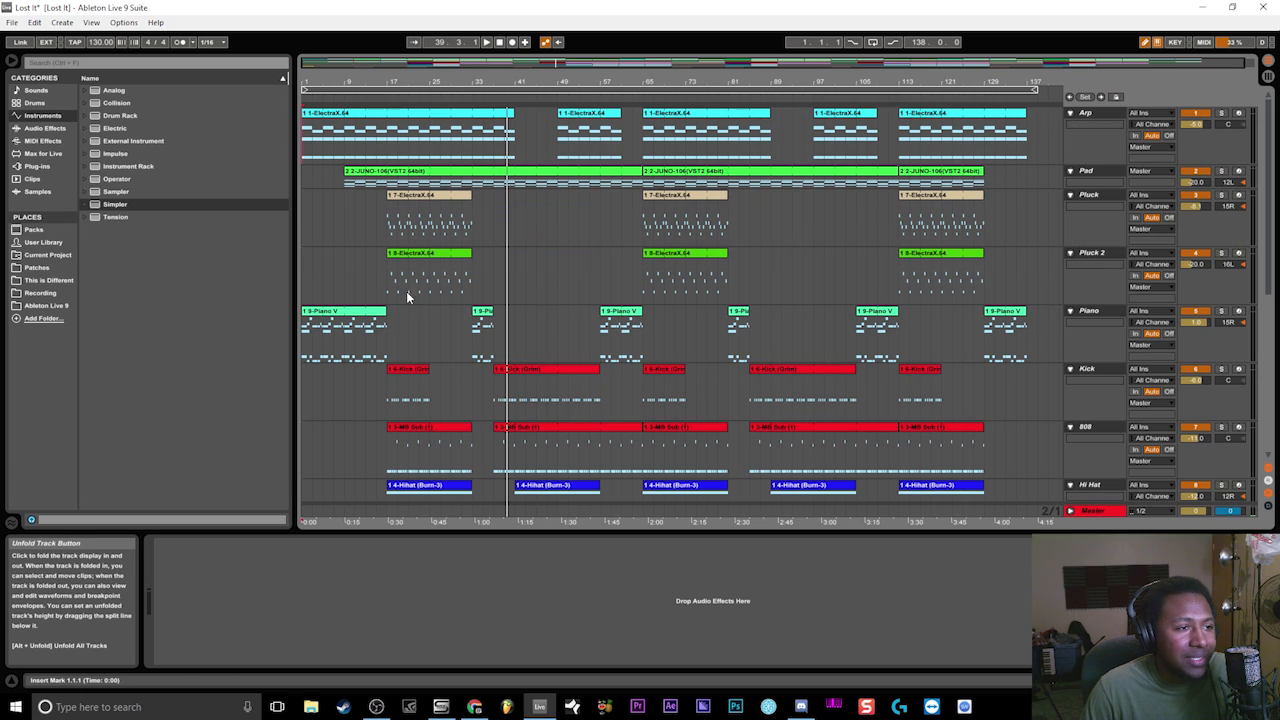
click(1100, 115)
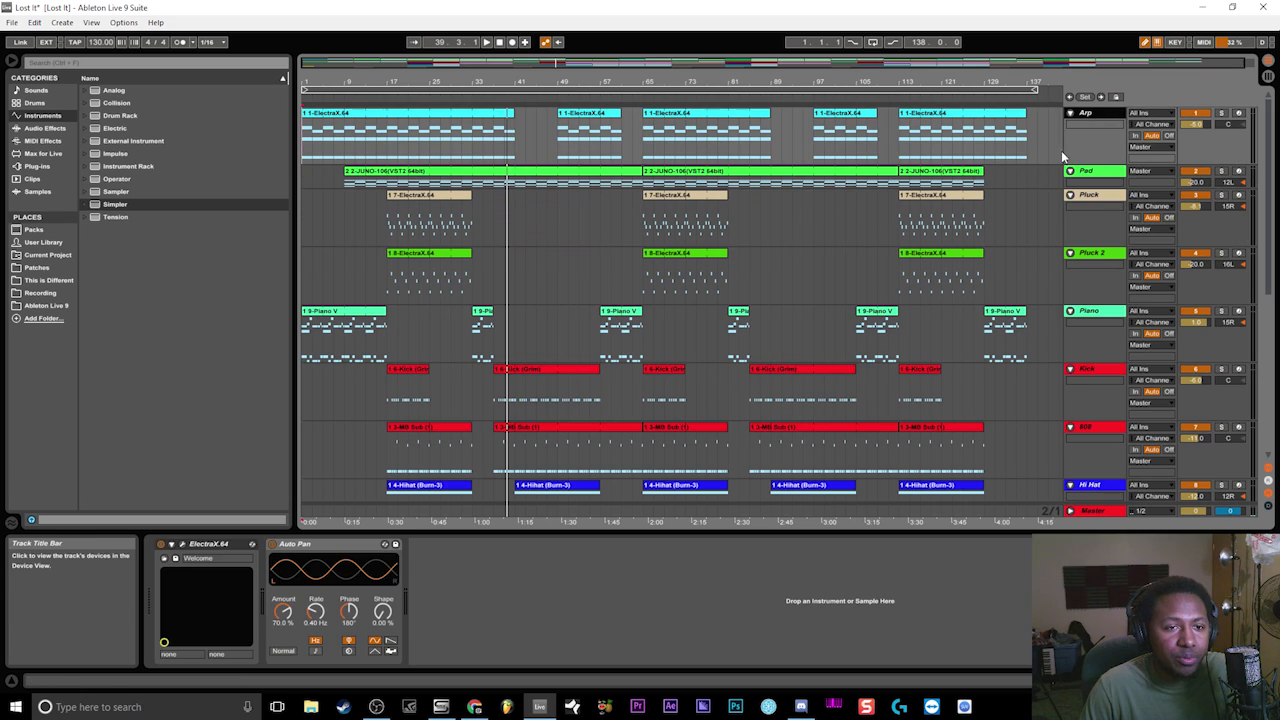
scroll(800, 251, down, 6)
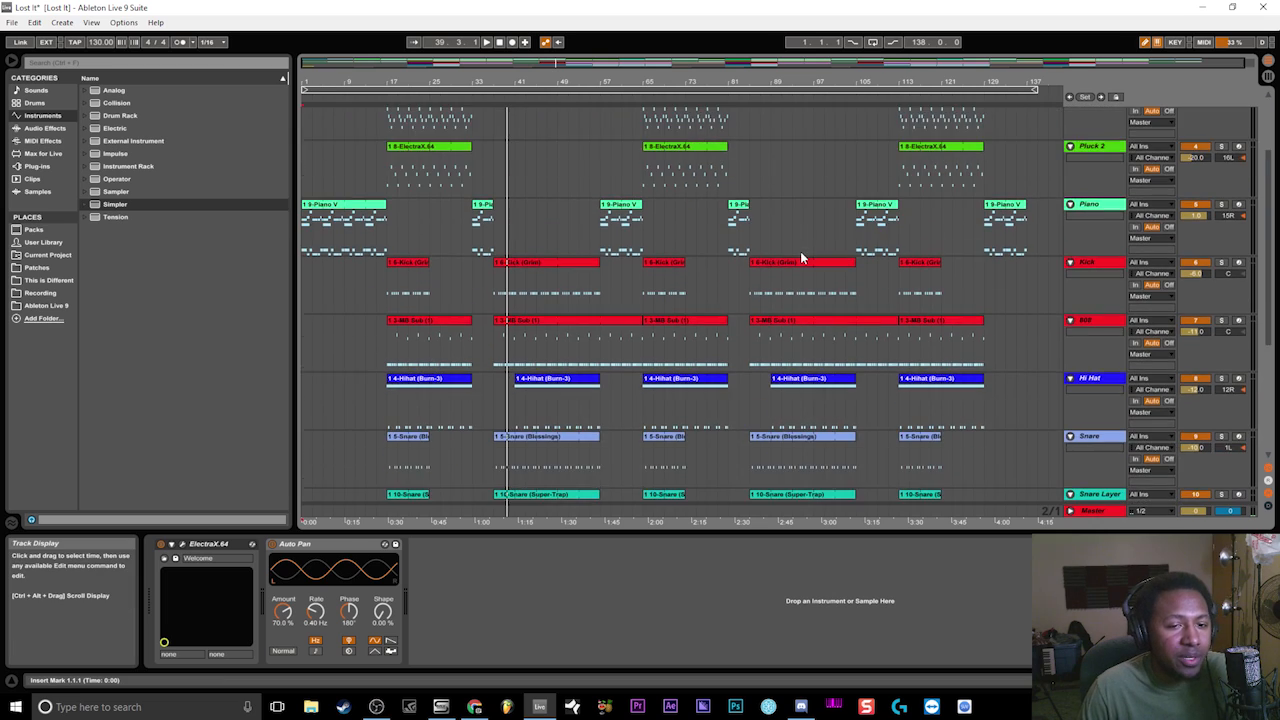
scroll(584, 332, down, 1)
scroll(650, 335, up, 4)
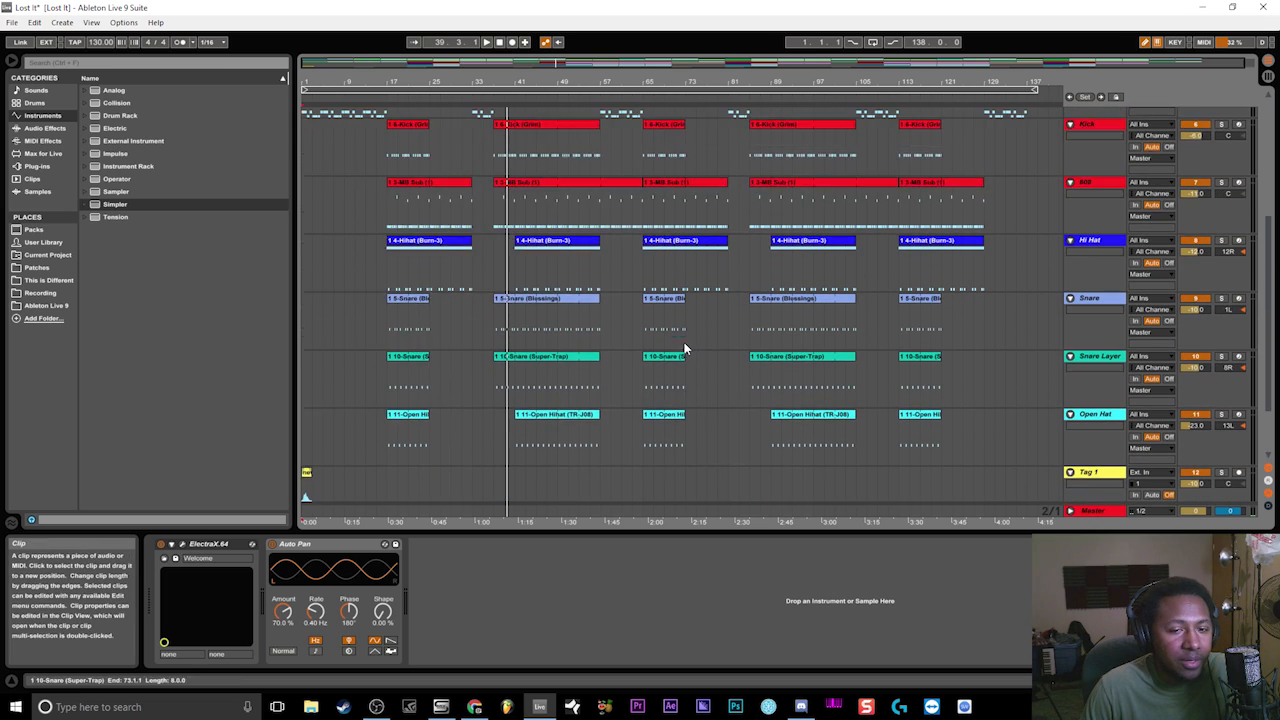
scroll(730, 340, down, 4)
scroll(1040, 432, down, 1)
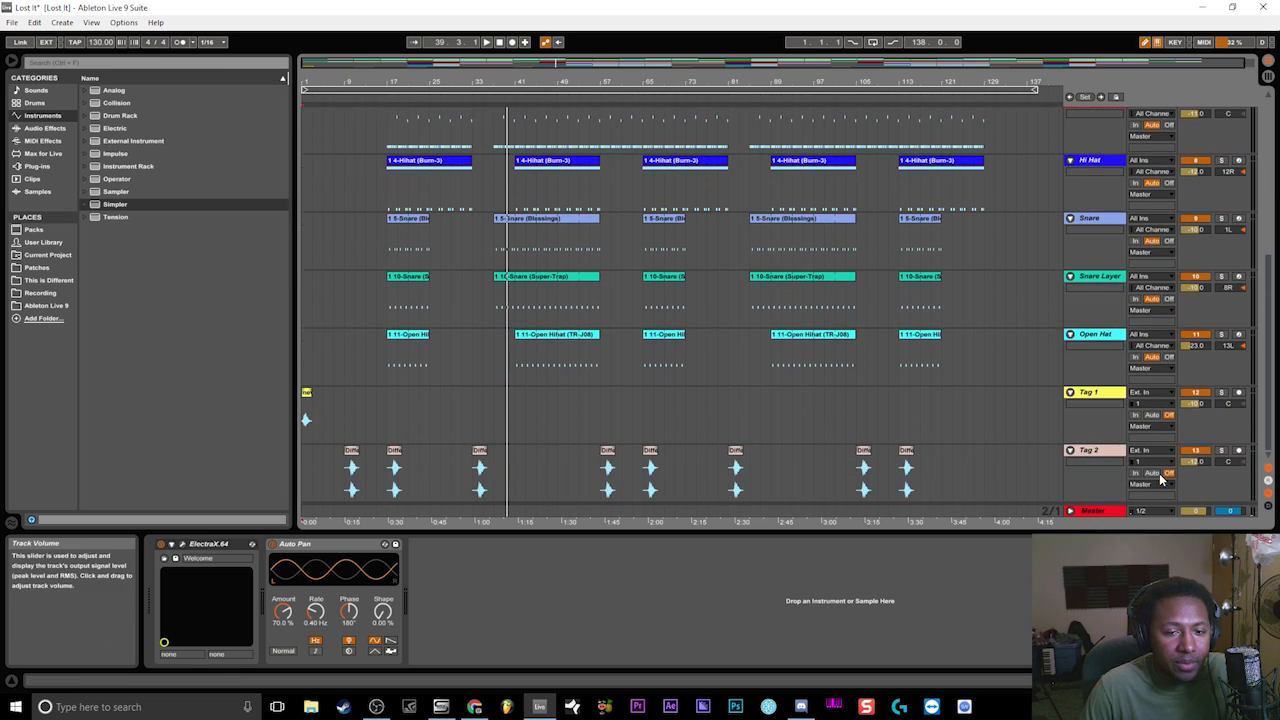
scroll(710, 375, up, 9)
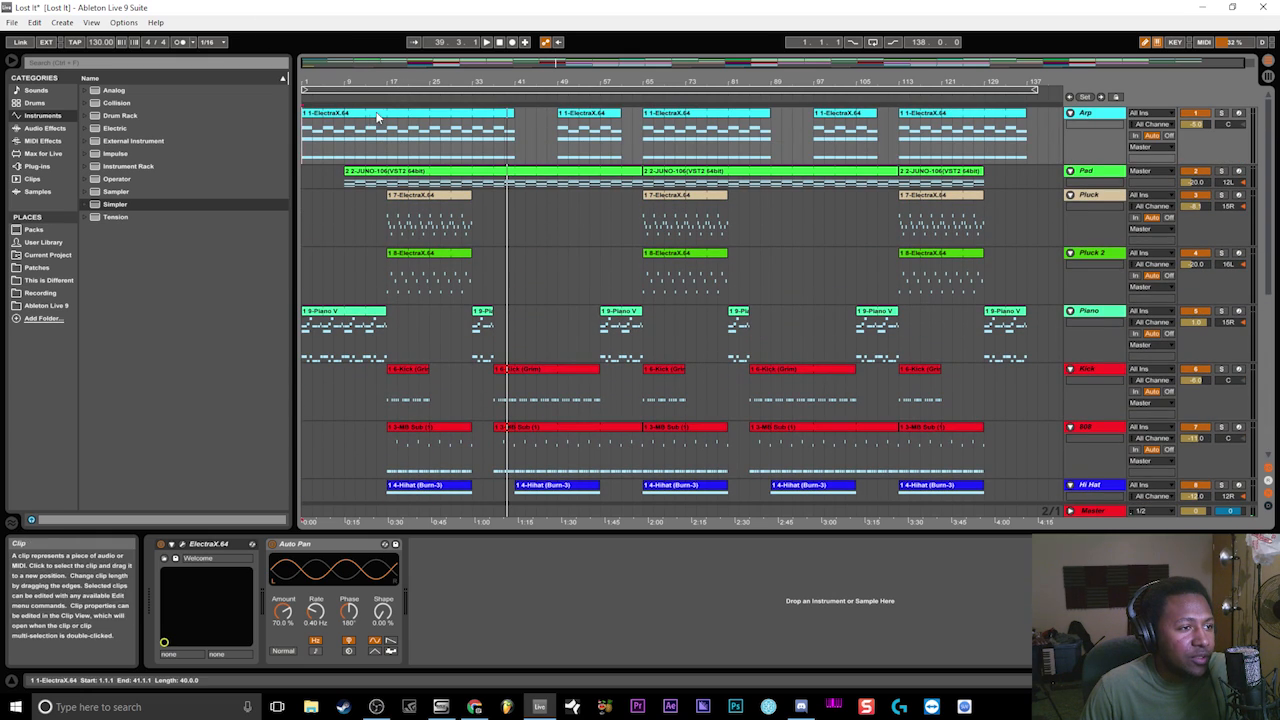
- Solo the Arp track and open the notes of its first clip
click(369, 115)
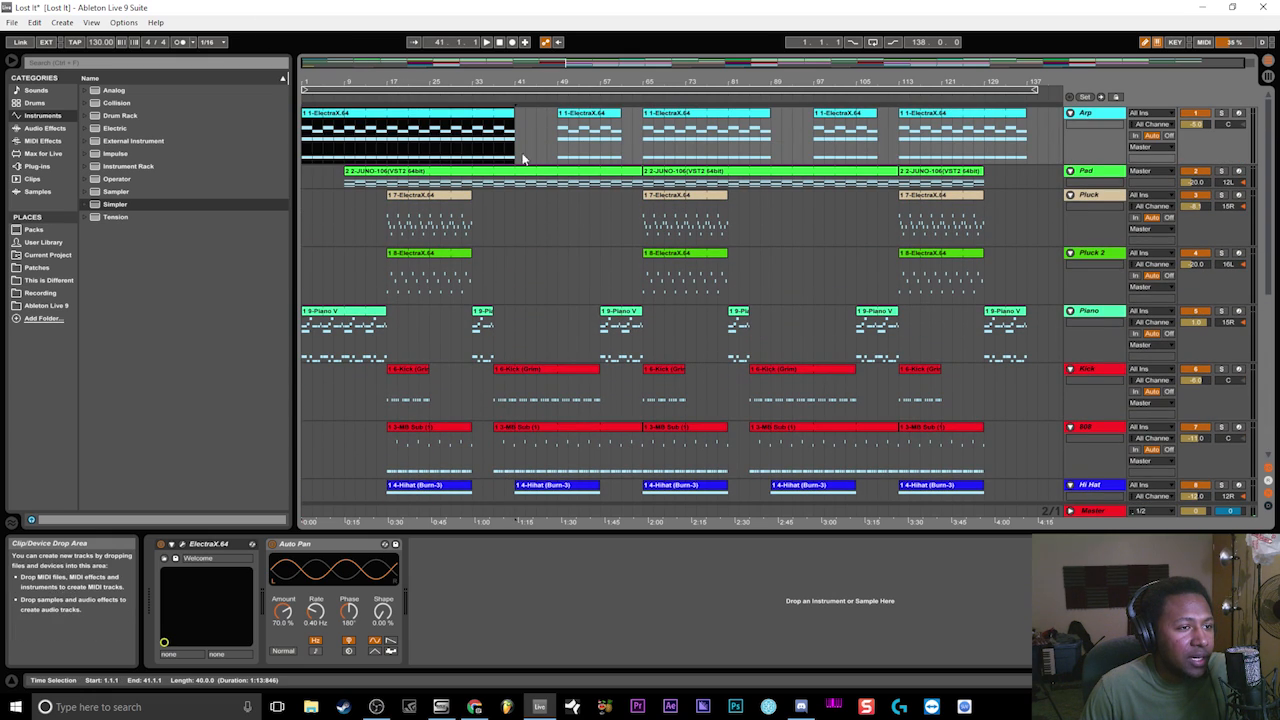
click(1221, 114)
double_click(424, 120)
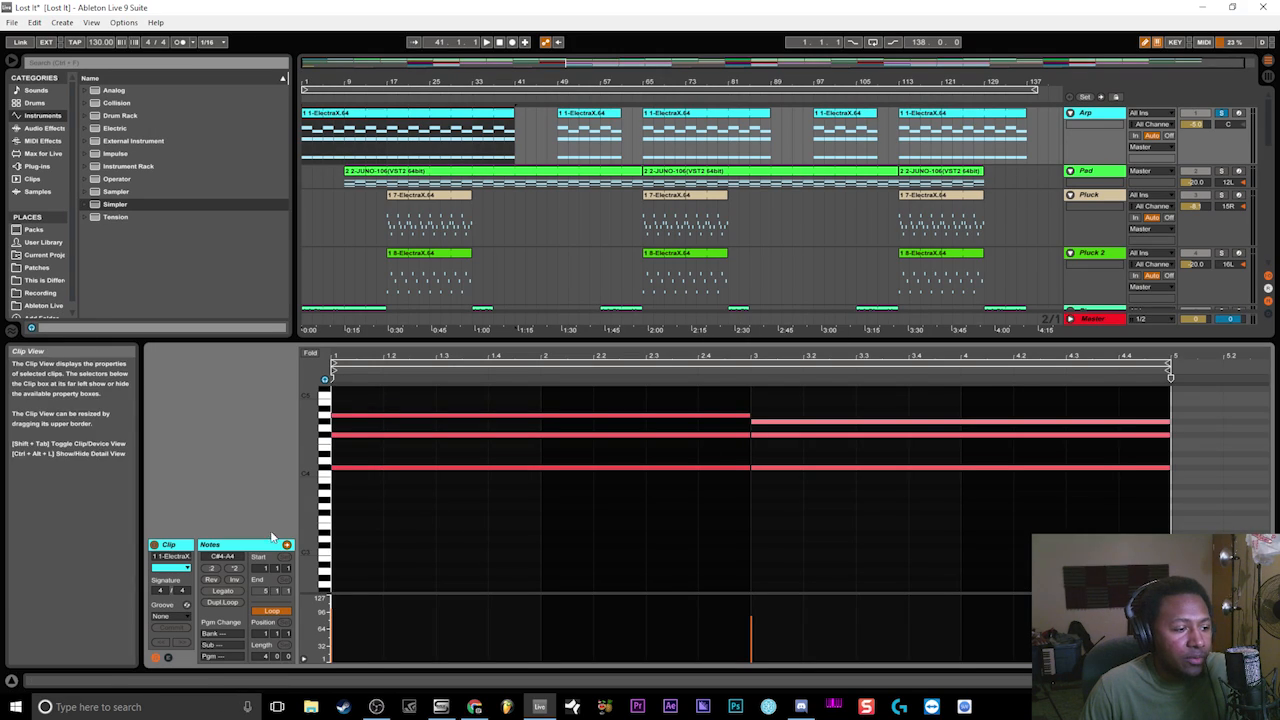
- Open the Arp track's ElectraX instrument and set its arpeggiator type to Off
key(shift+Tab)
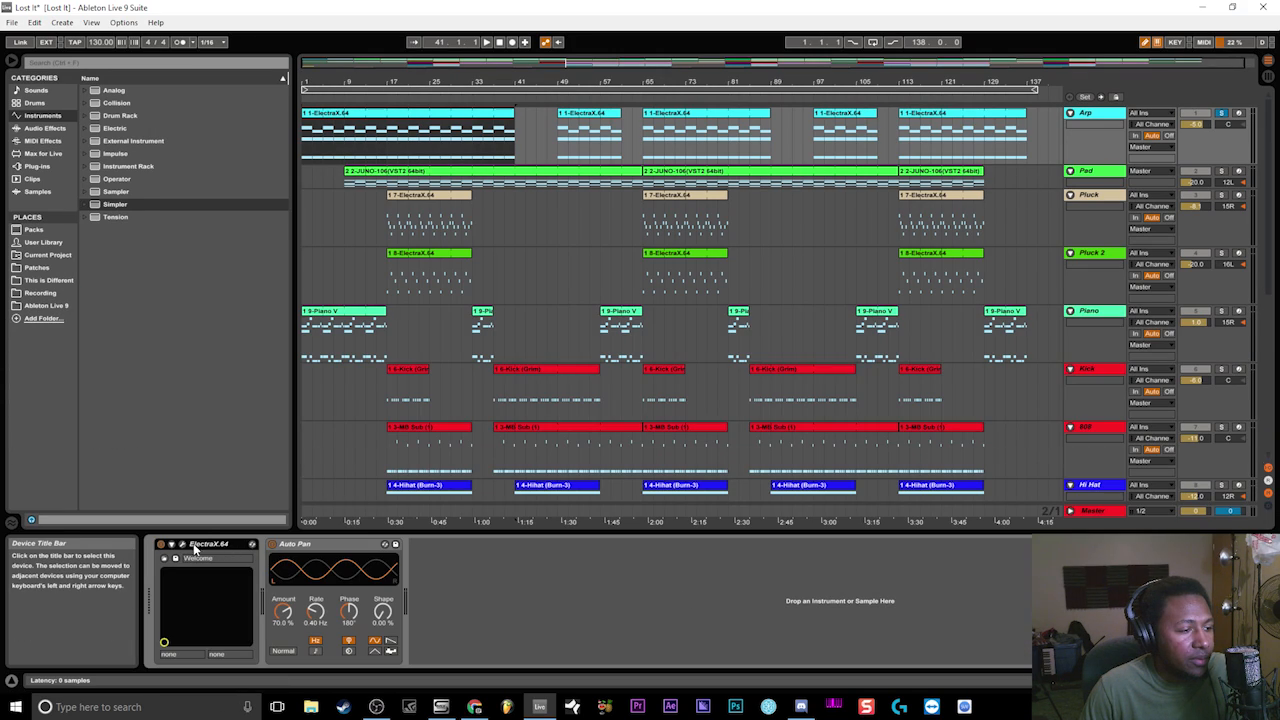
click(182, 544)
drag(768, 116, 578, 117)
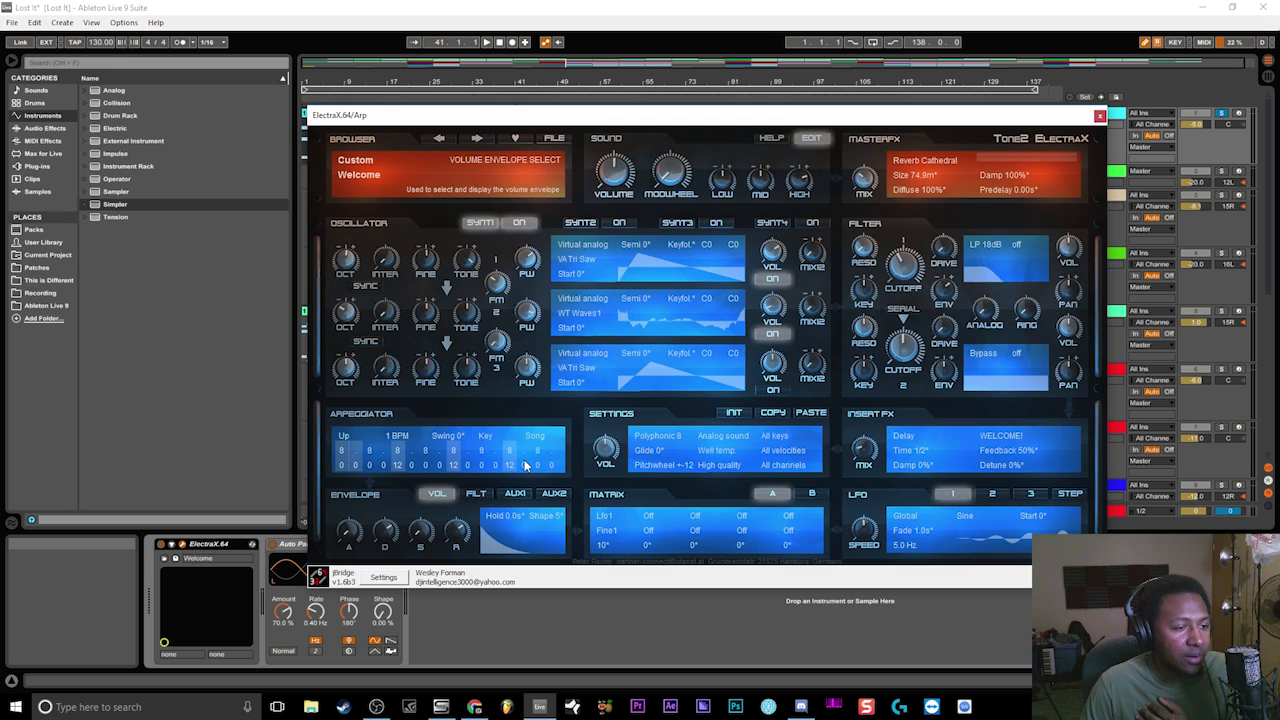
click(343, 436)
click(360, 448)
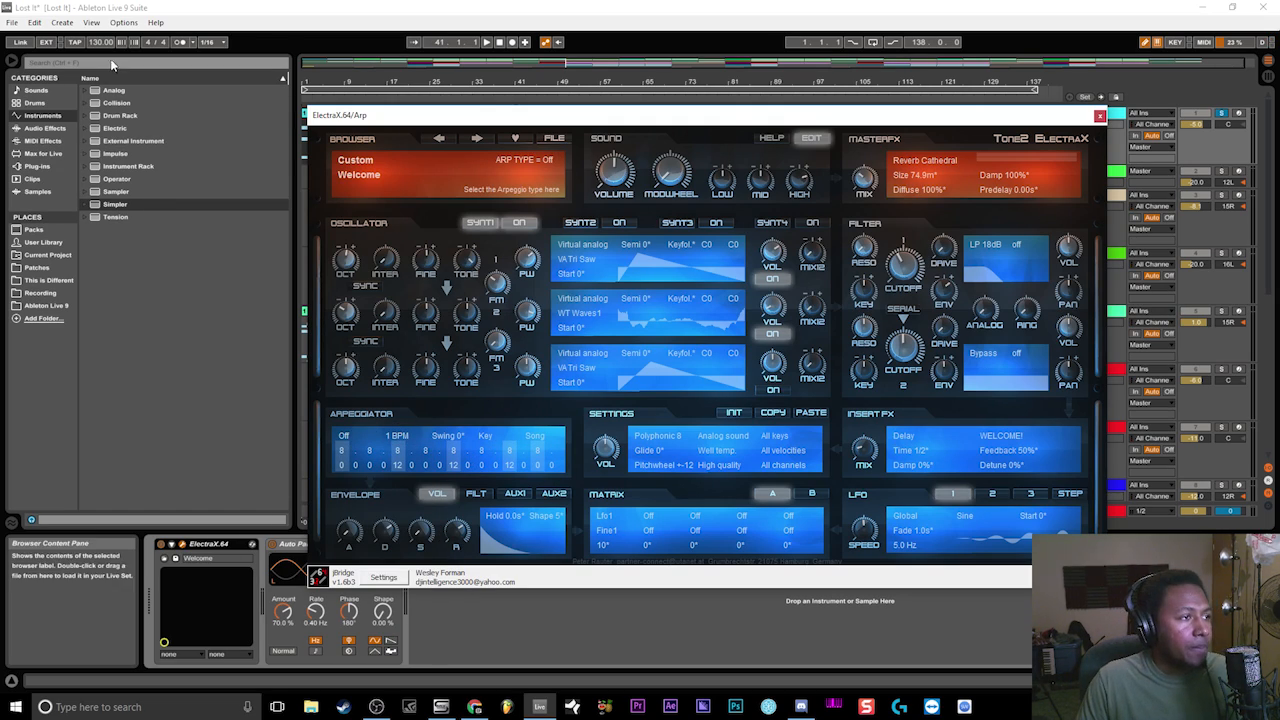
- Check the MIDI preferences, switching Sync for the Arturia MiniLab mkII input off and on again
click(124, 23)
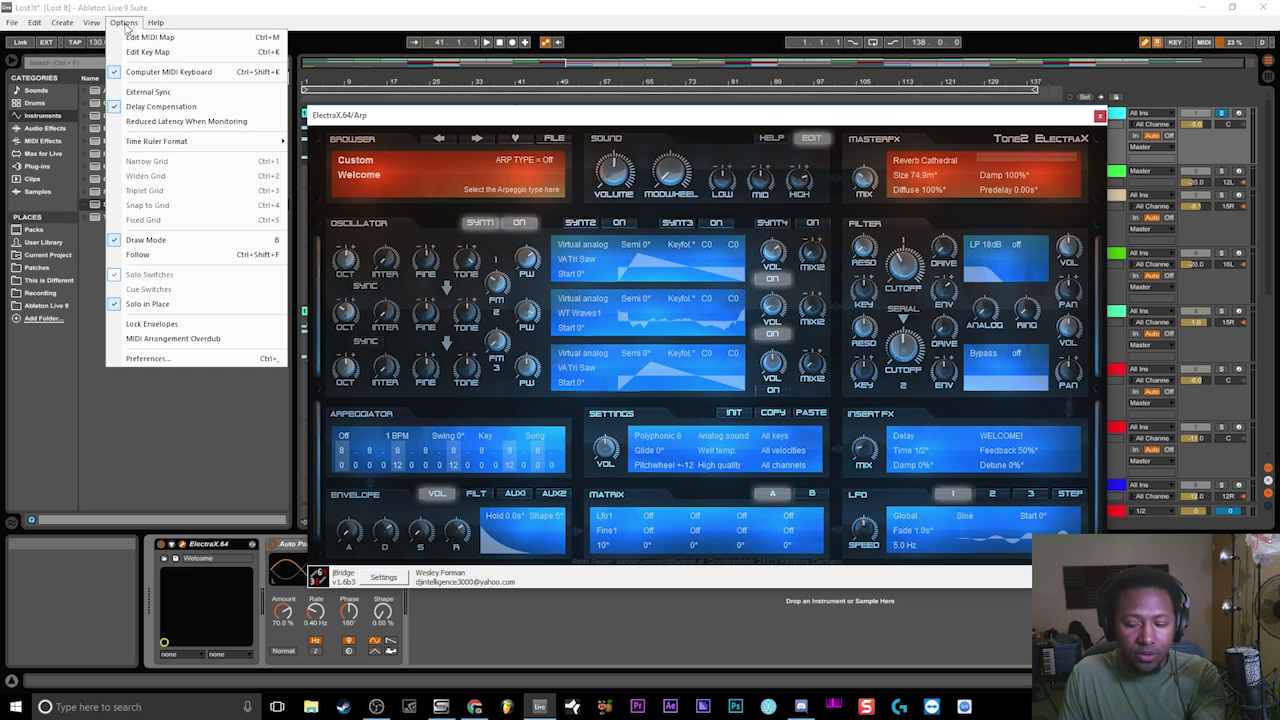
click(145, 358)
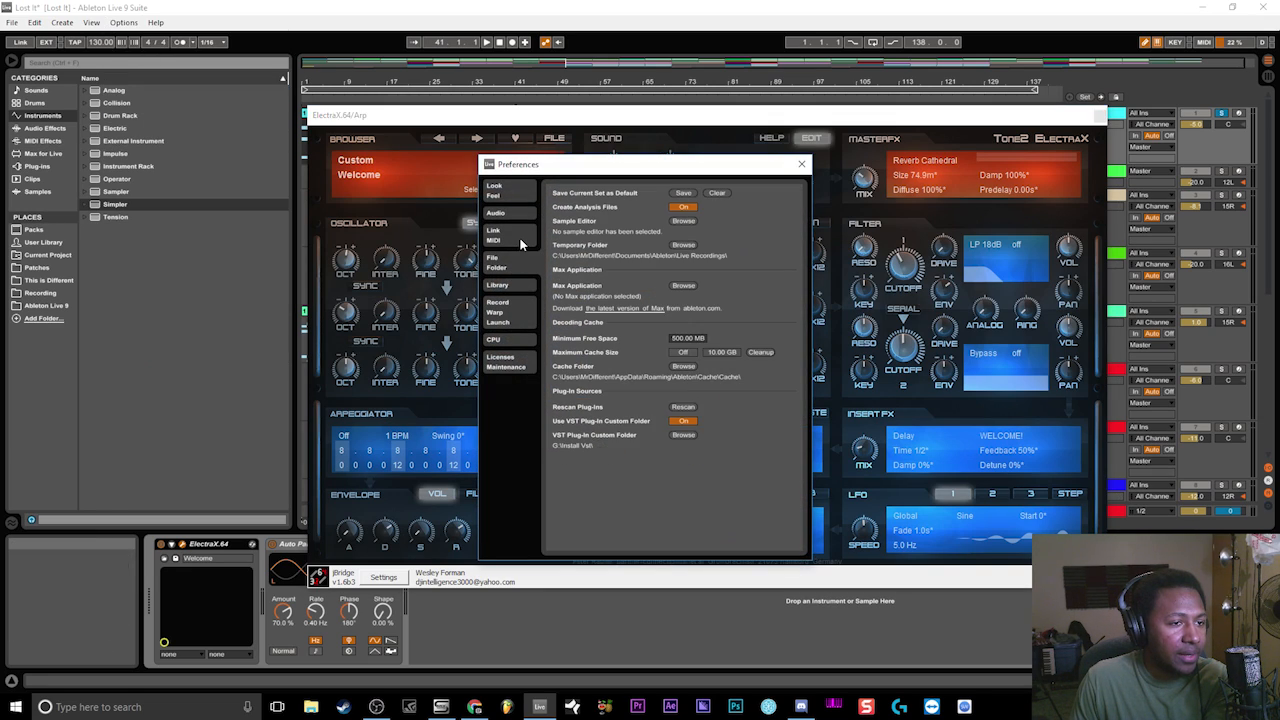
click(495, 236)
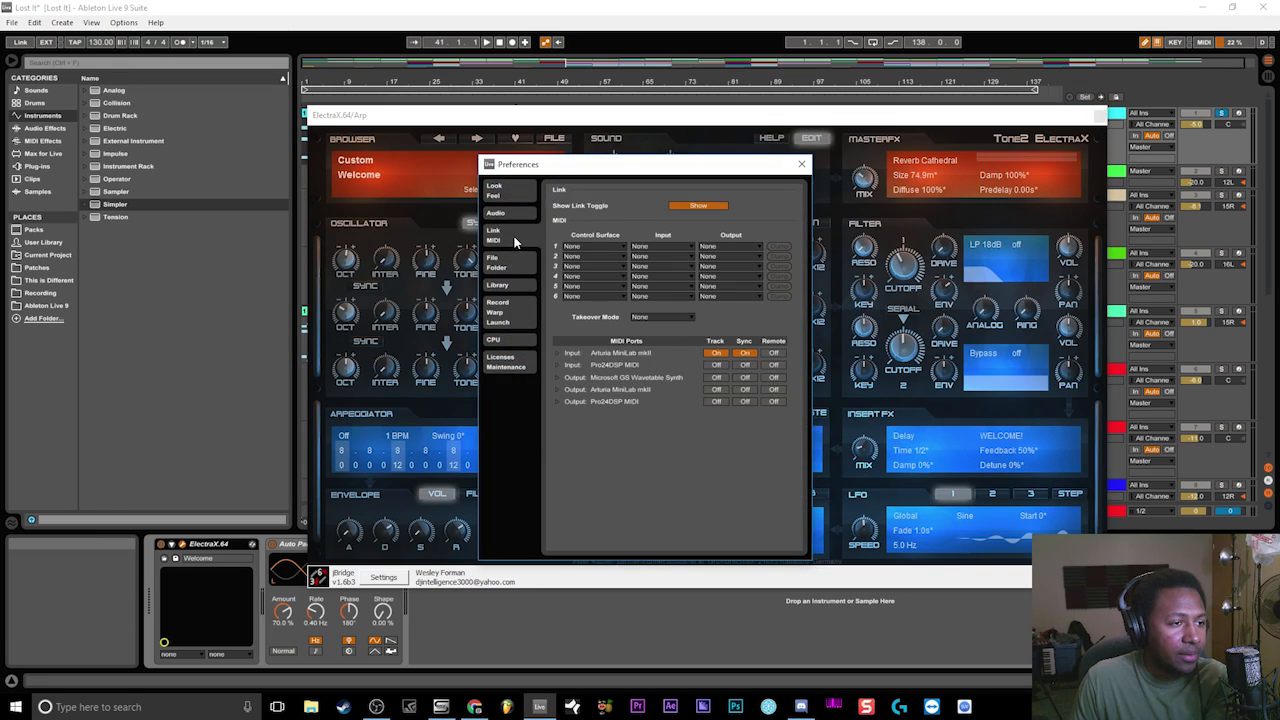
click(742, 356)
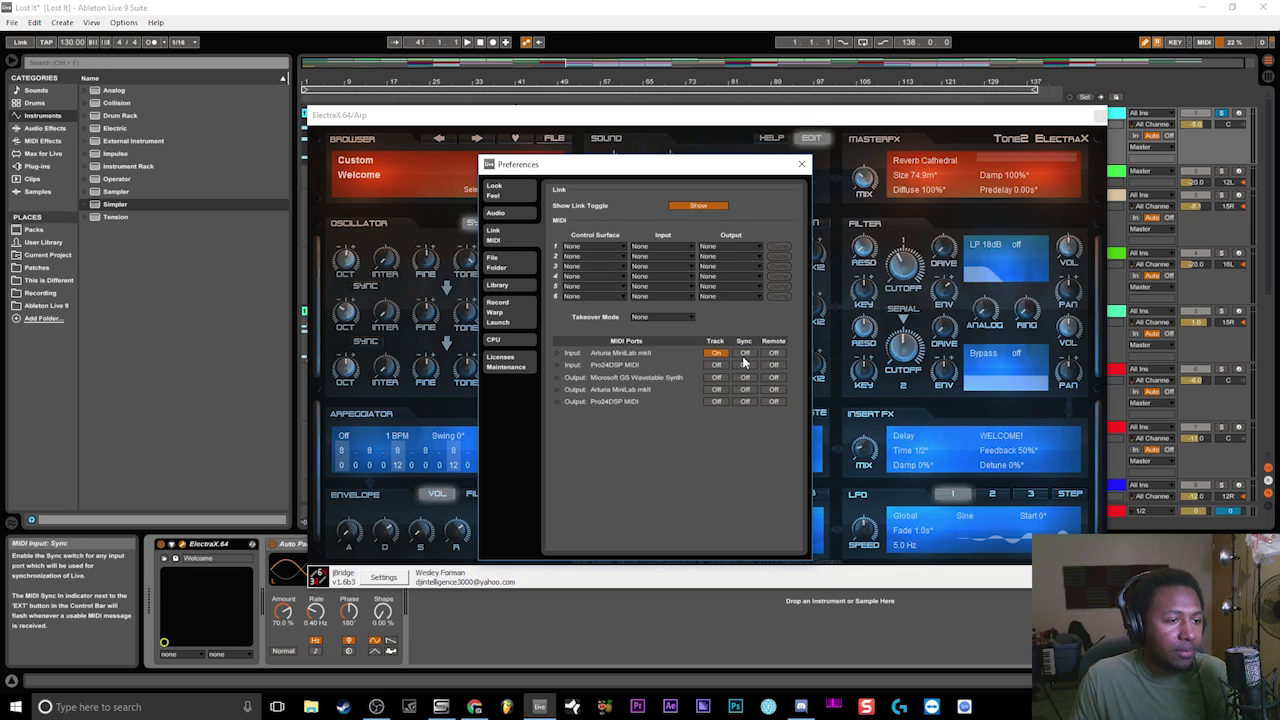
click(743, 357)
- Set the Arp track's monitoring to In, closing the ElectraX and preferences windows
click(1100, 115)
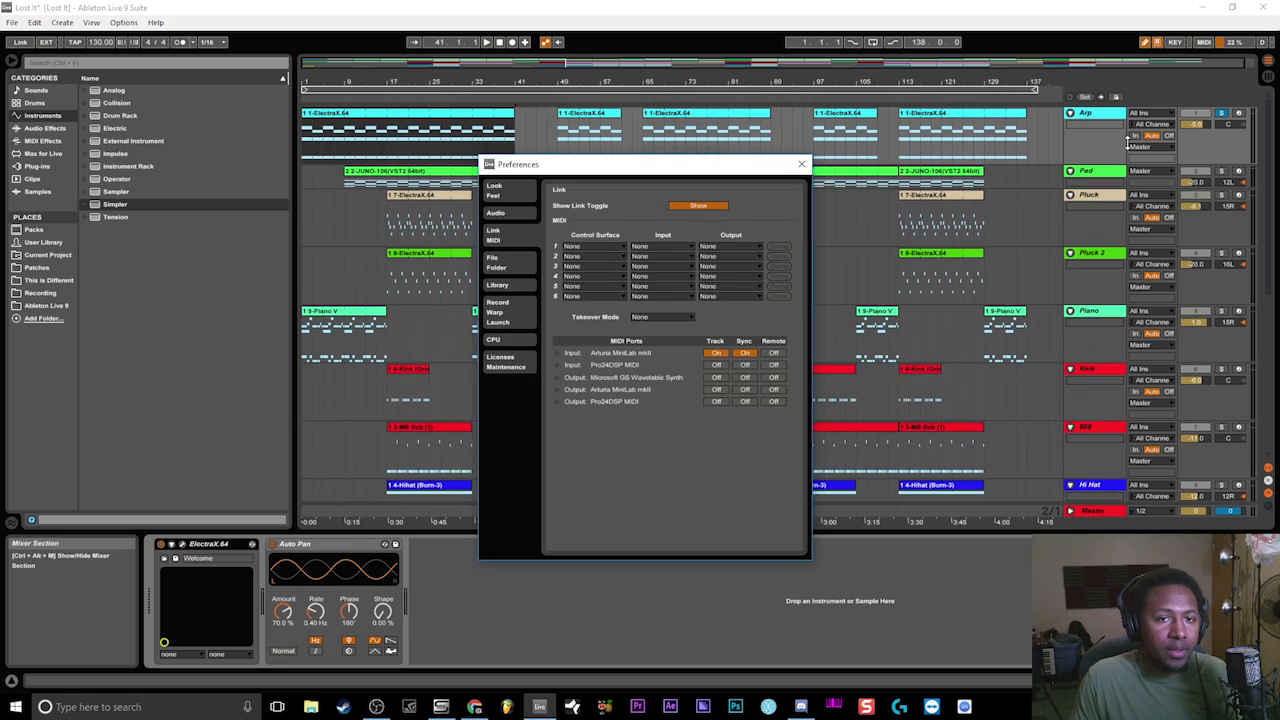
click(1136, 136)
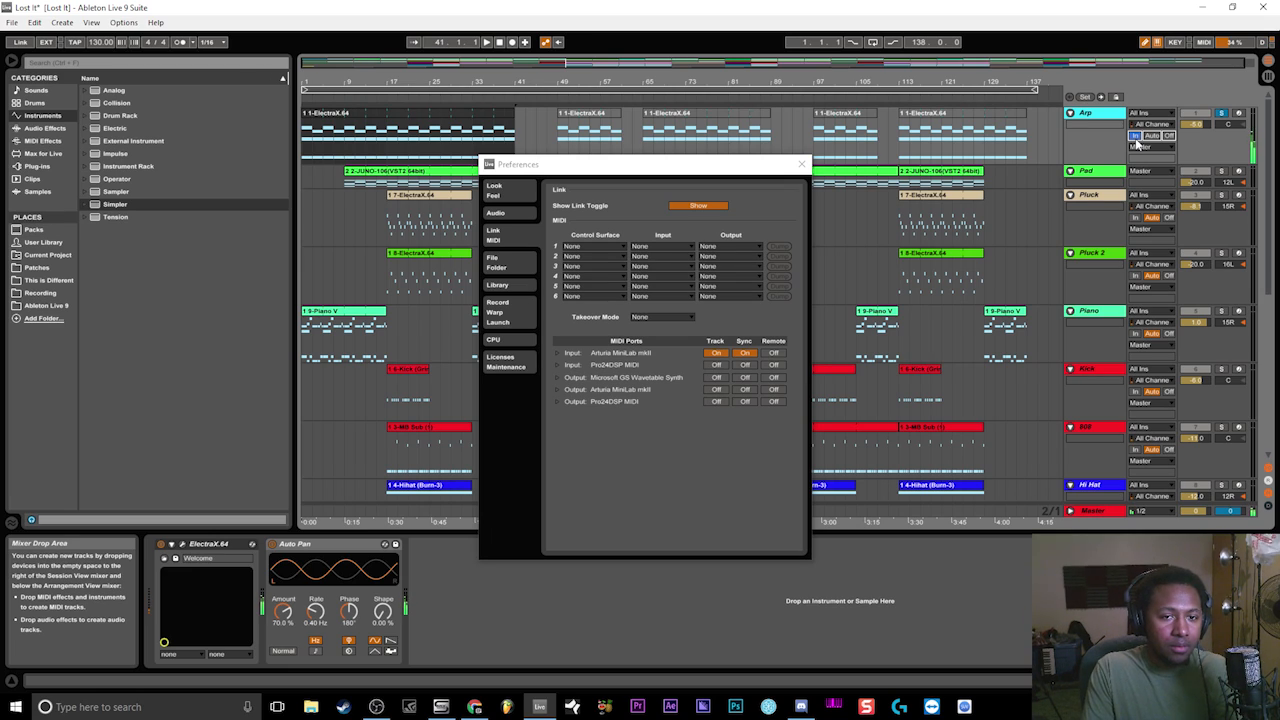
click(801, 164)
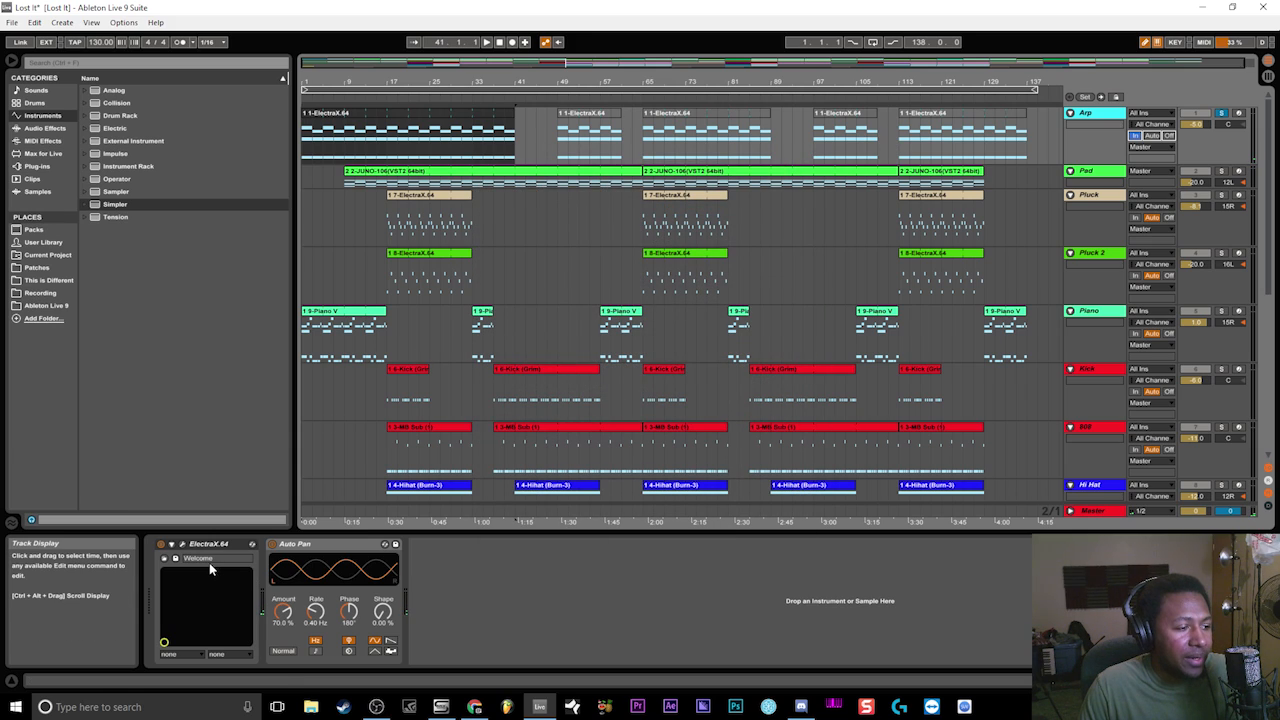
- Set the arpeggiator type of the Arp track's ElectraX to Up, and place the insert marker at bar 27 of that track
click(181, 544)
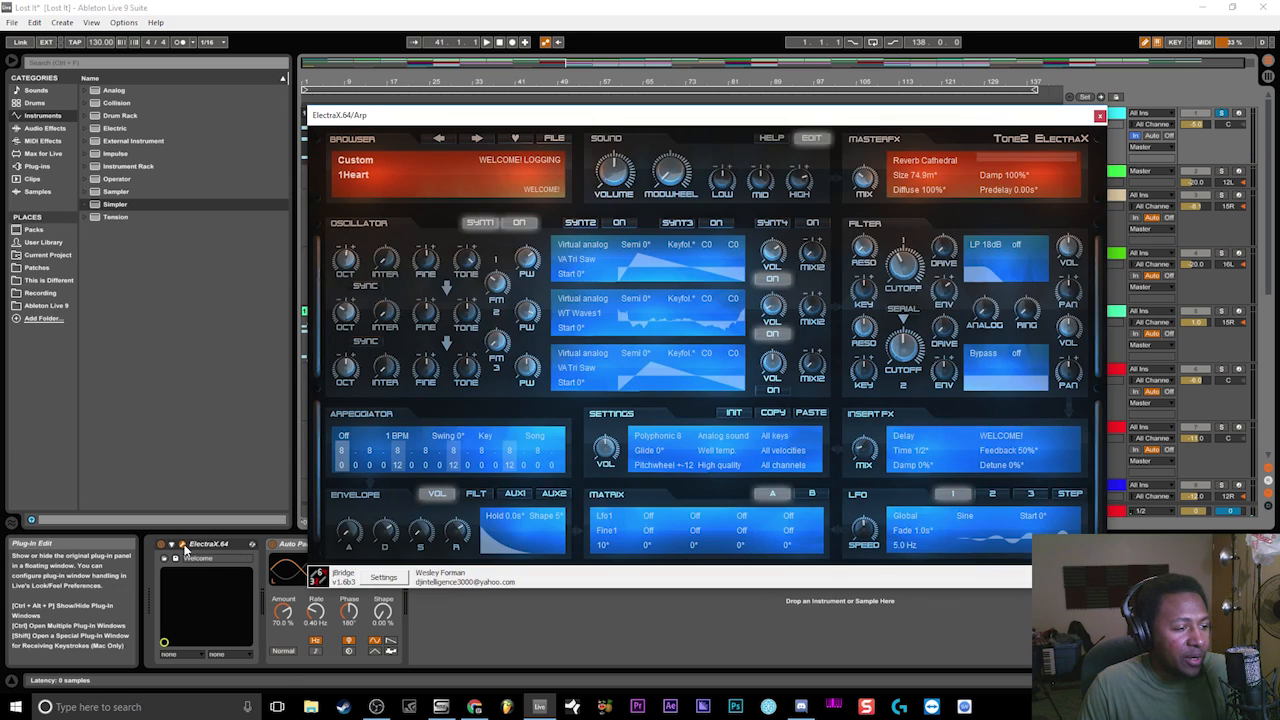
click(344, 438)
click(367, 472)
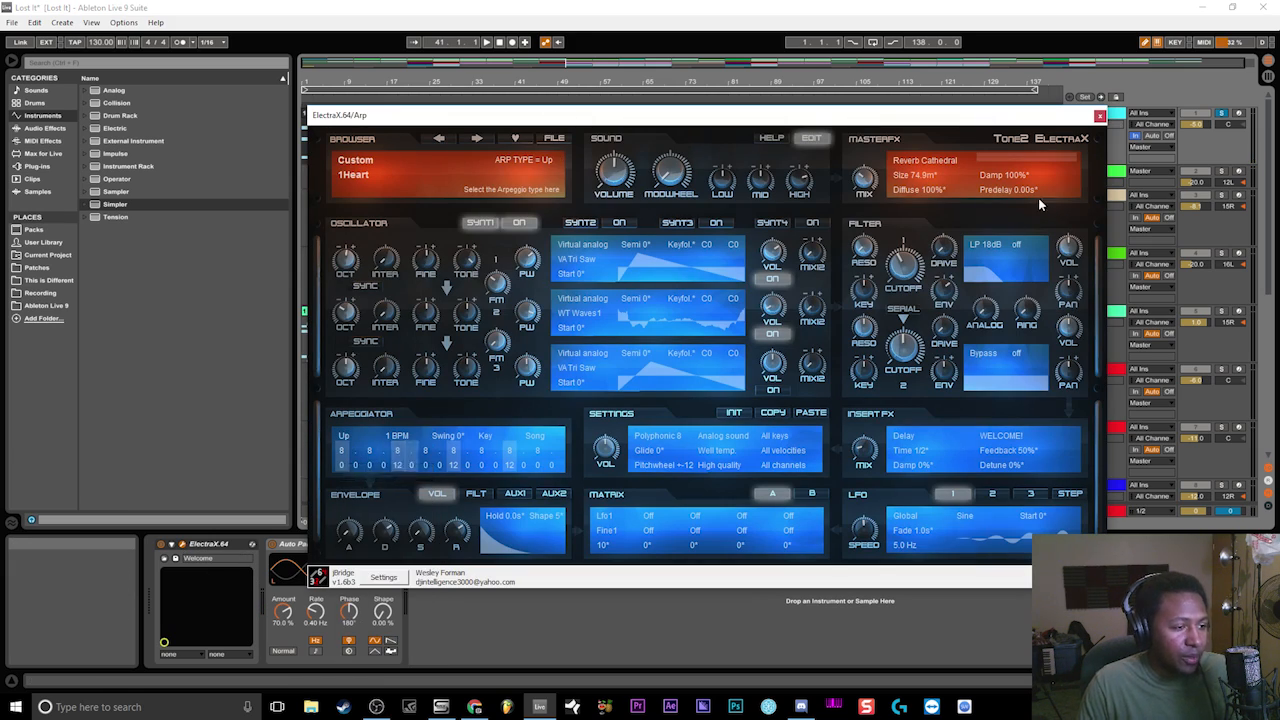
click(1099, 116)
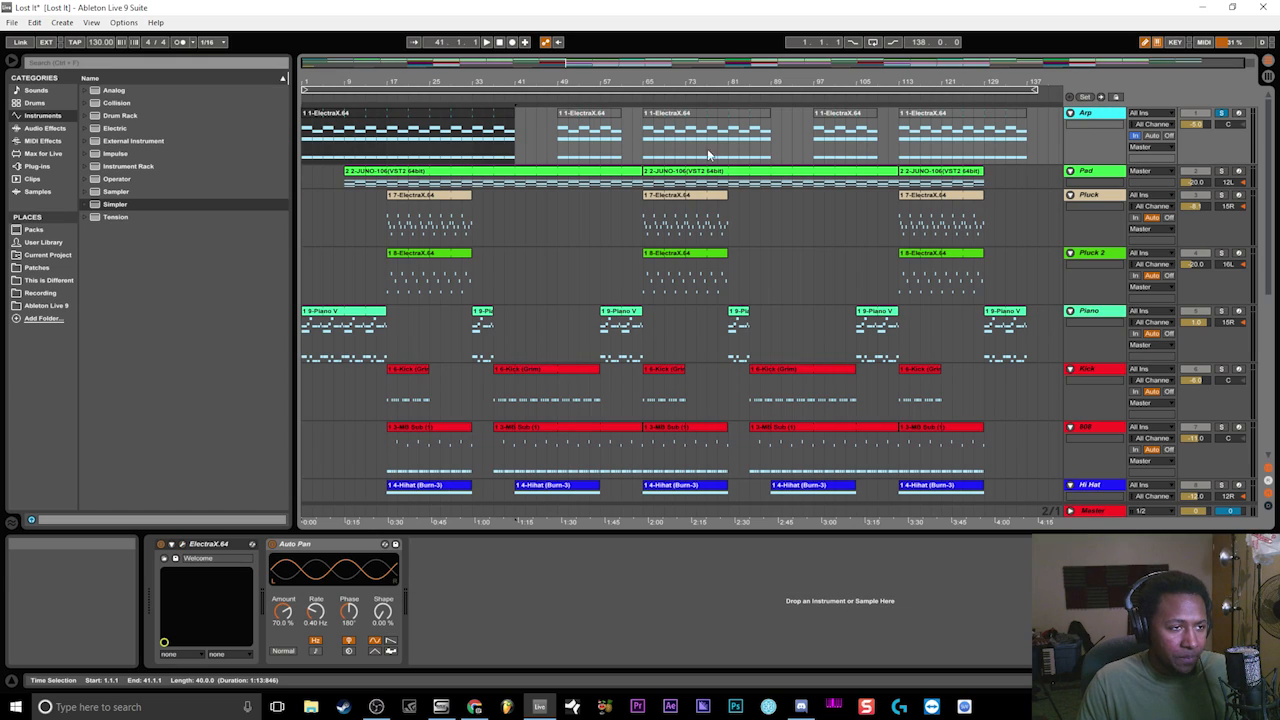
click(442, 130)
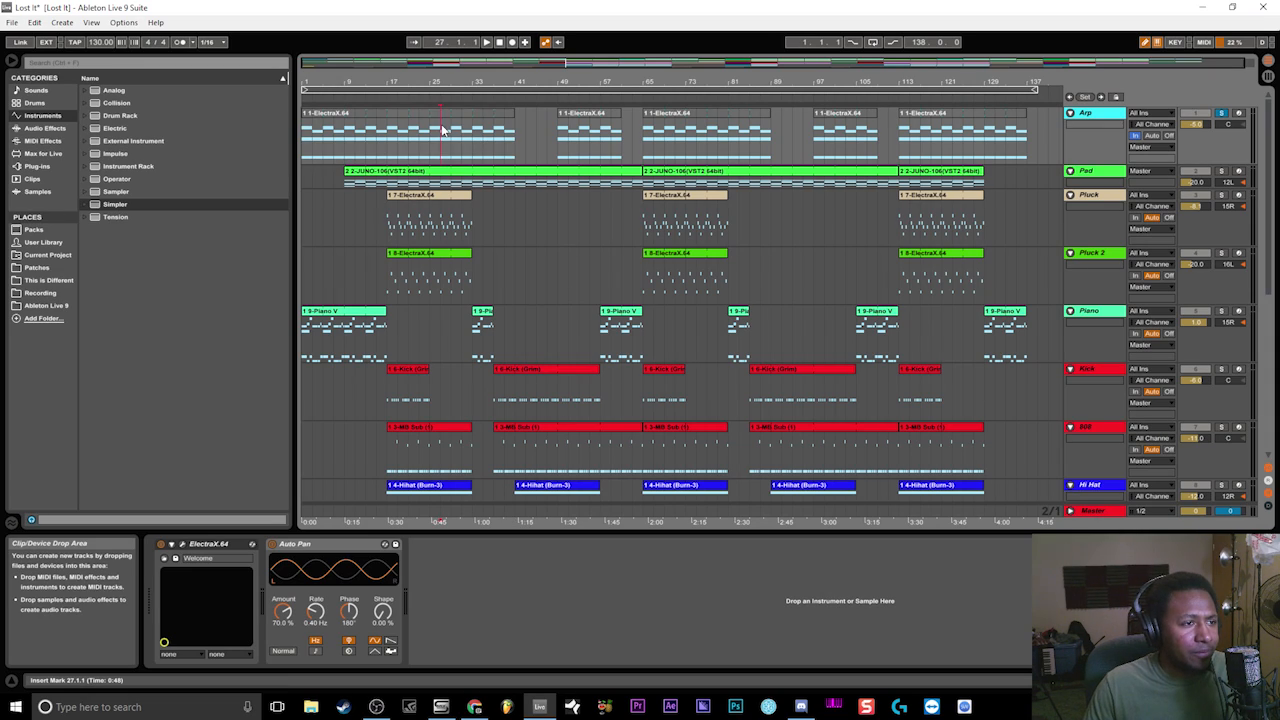
- Open the notes of the Arp track's first clip in the MIDI note editor
click(403, 114)
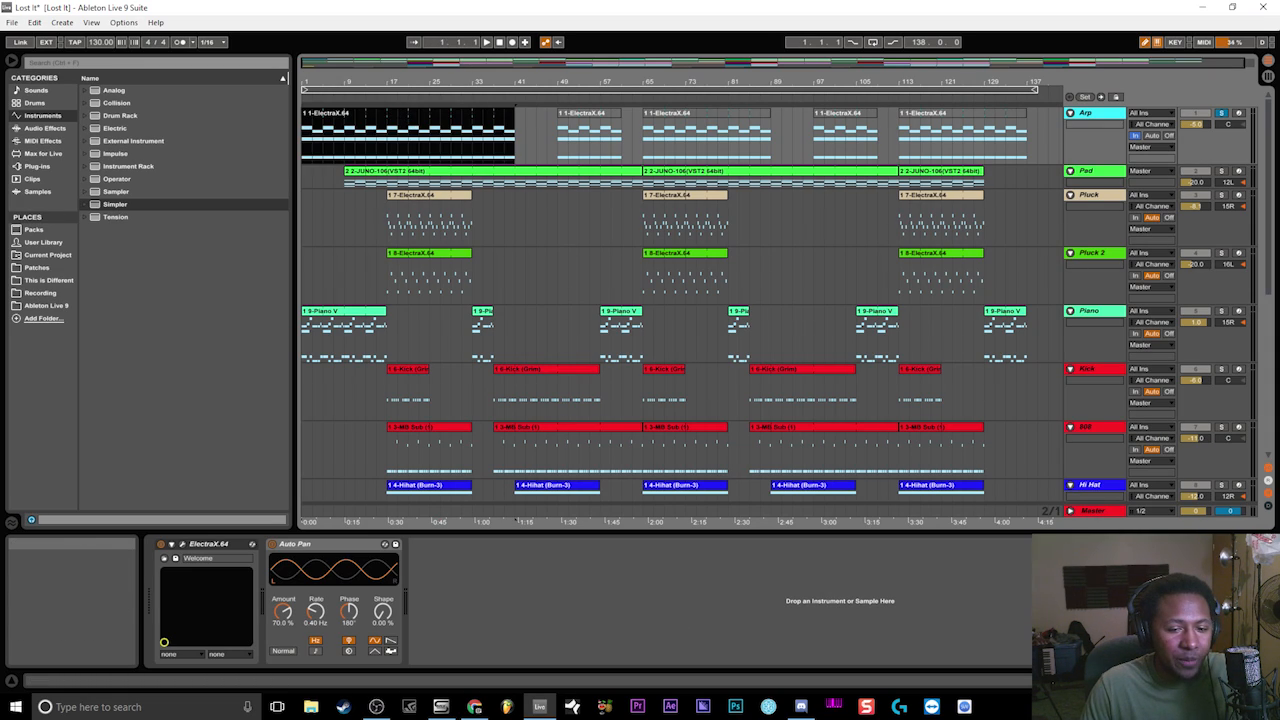
click(1195, 681)
click(1100, 681)
scroll(640, 496, up, 2)
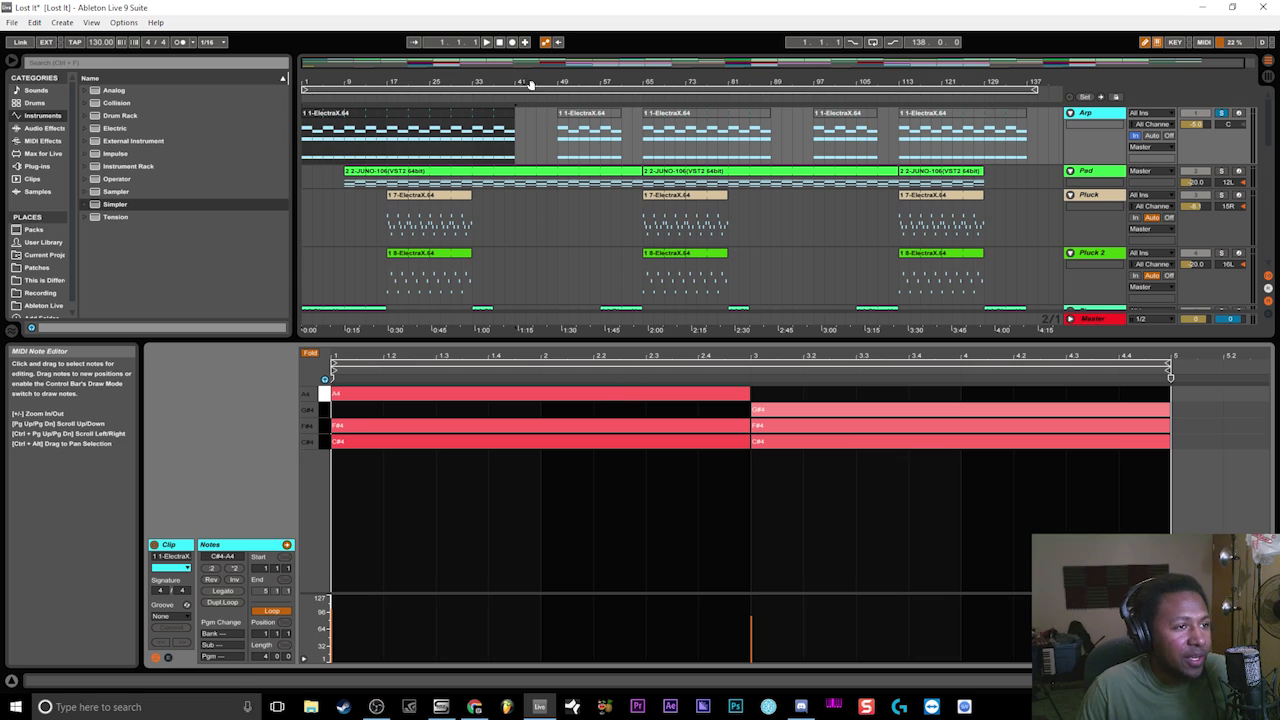
- Set the Arp track's monitoring to Auto and play its clip from the start of the arrangement
click(486, 42)
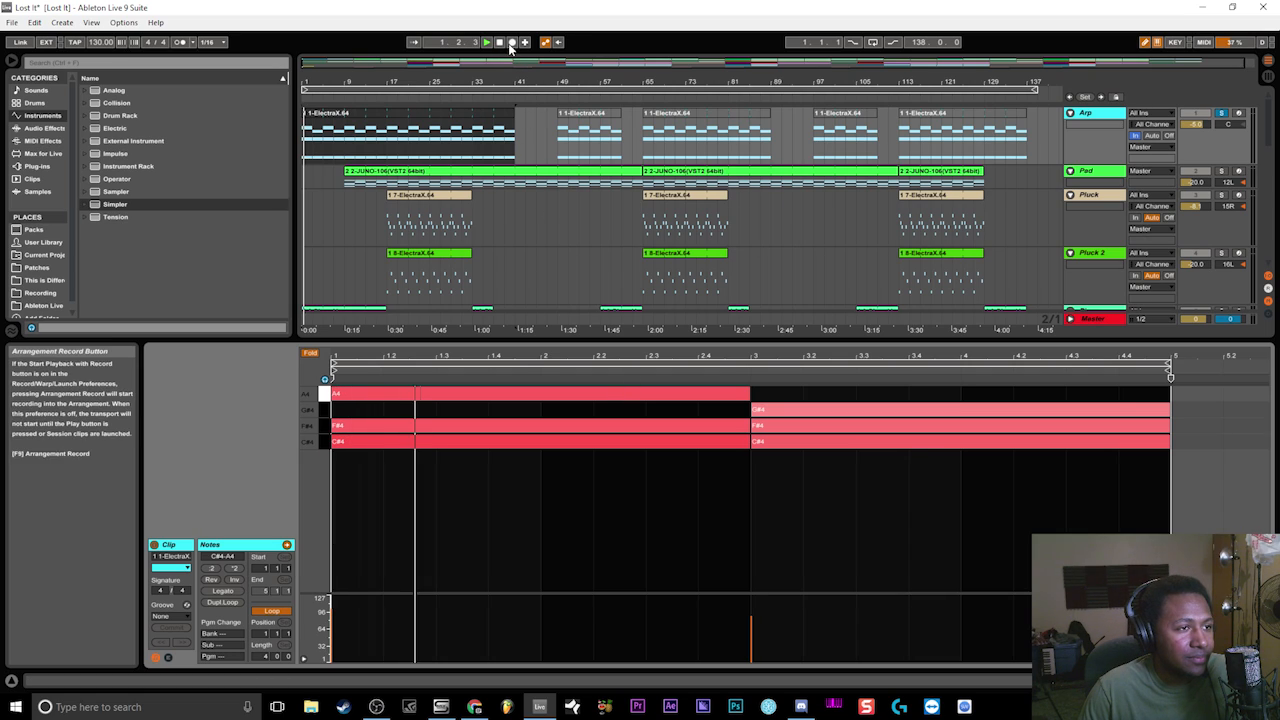
click(499, 42)
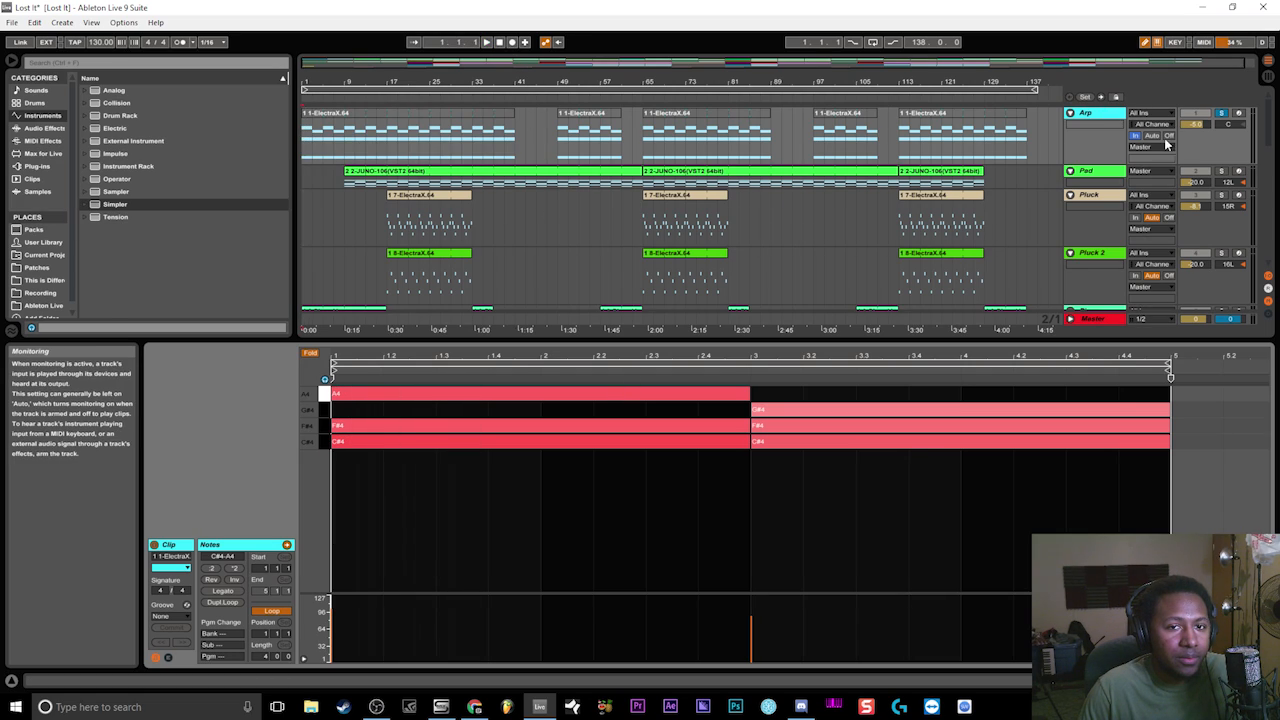
click(1200, 115)
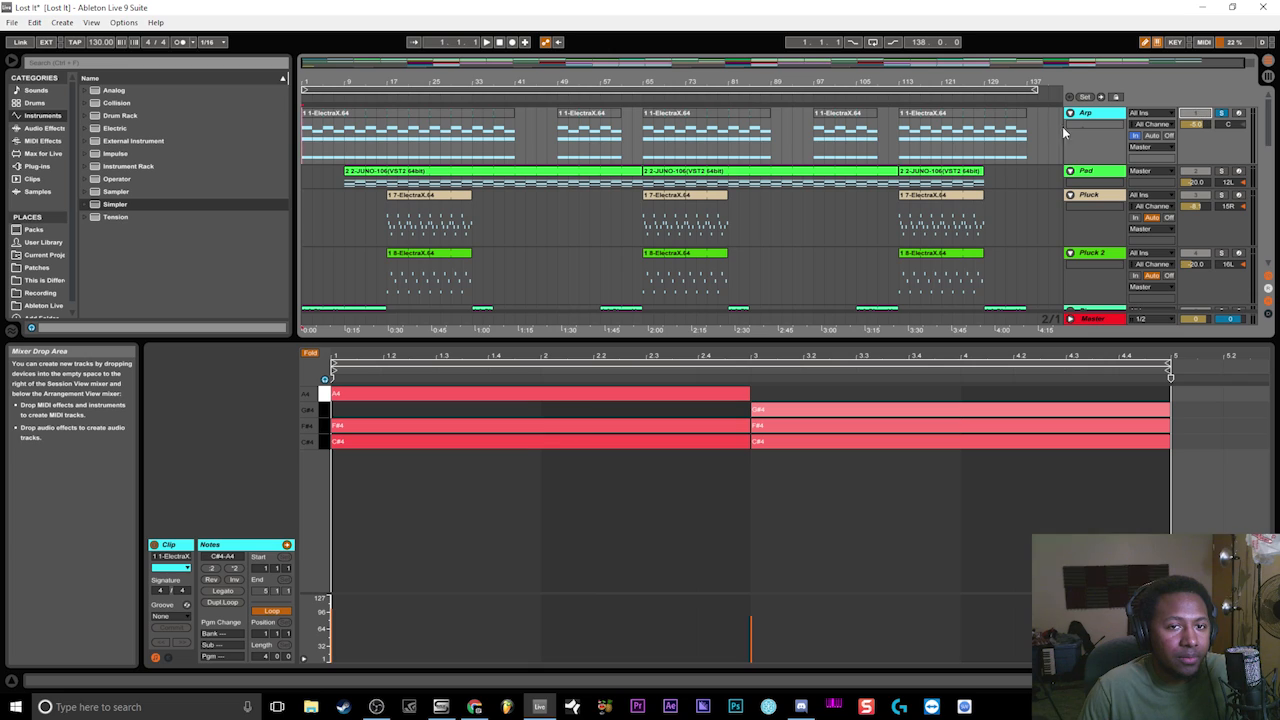
click(488, 44)
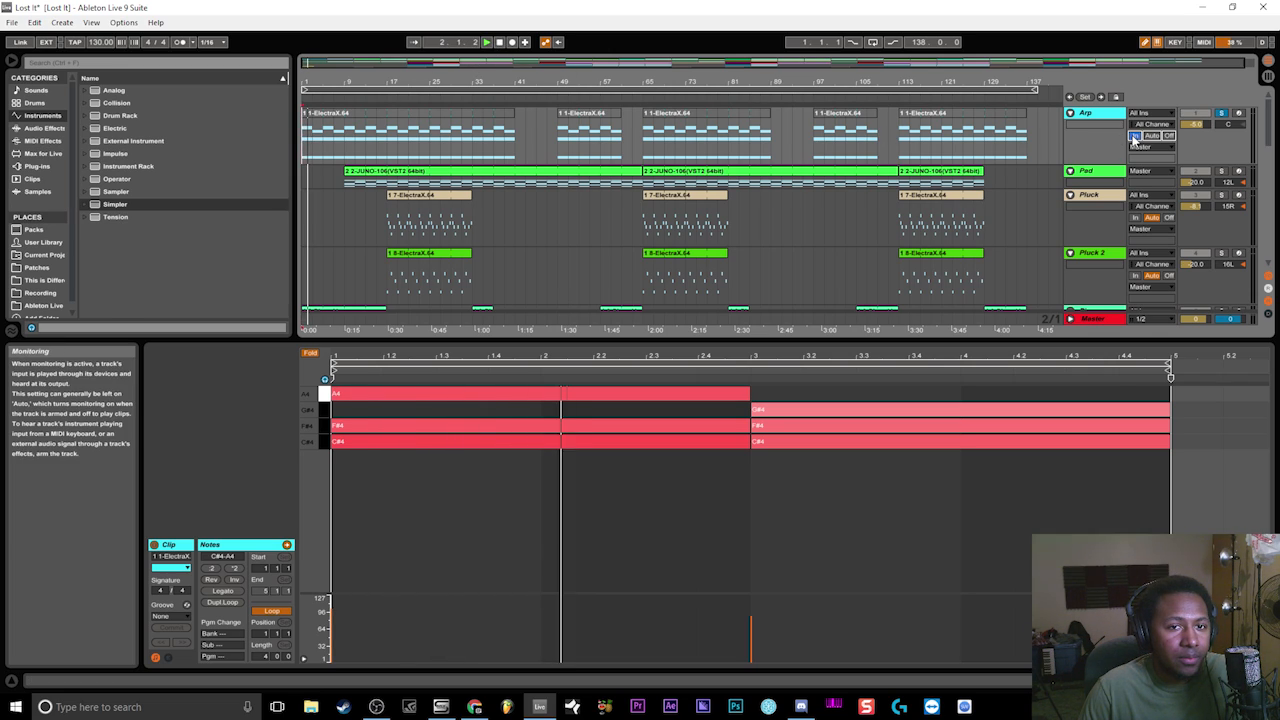
click(1135, 137)
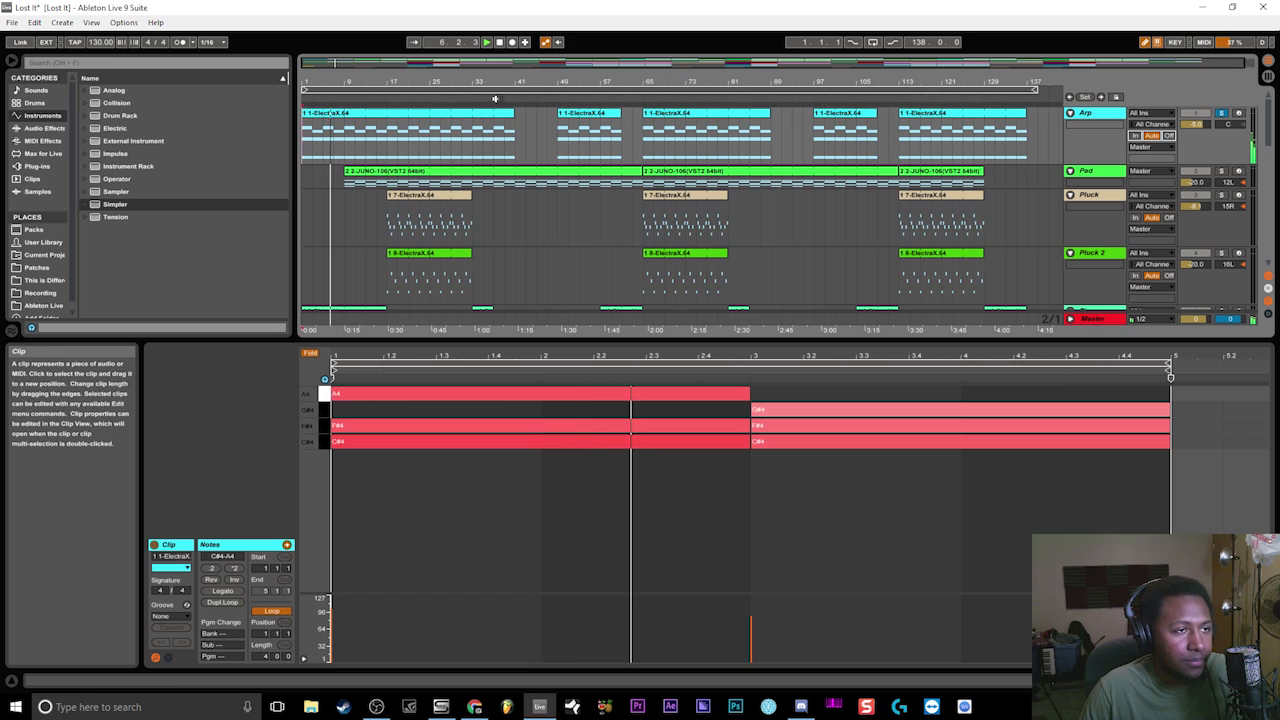
click(502, 45)
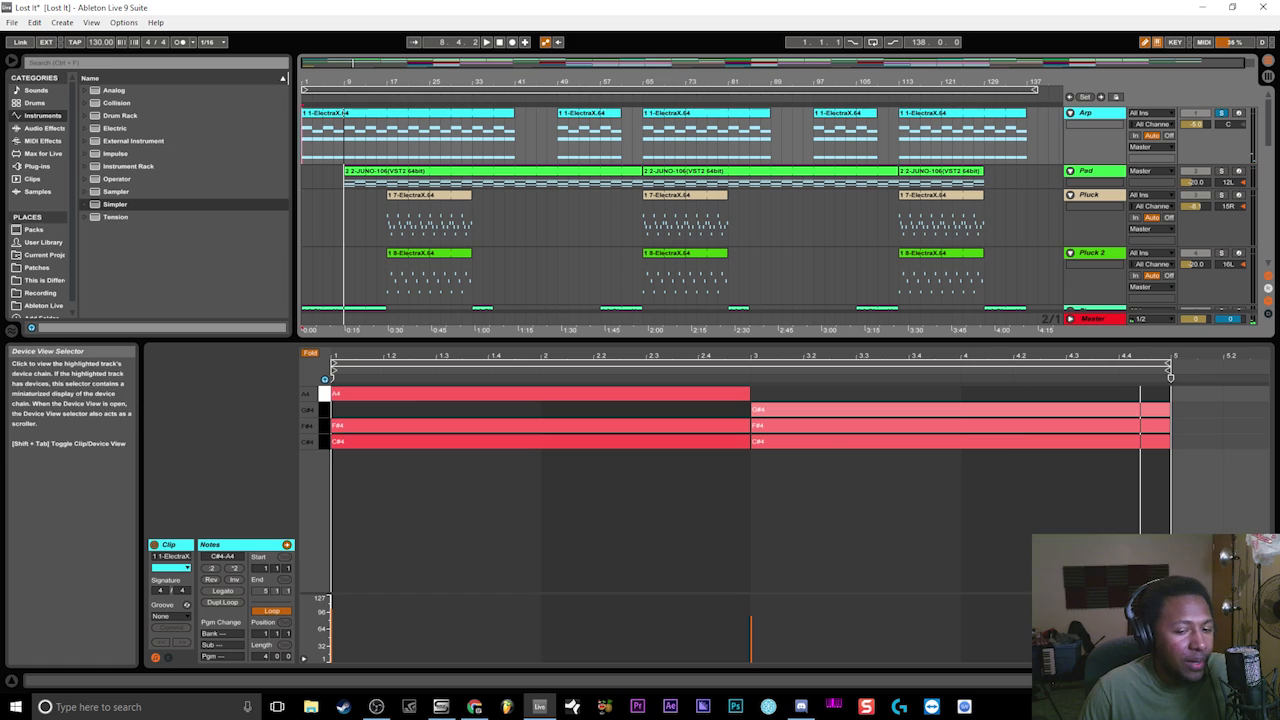
- Compare the Arp track's sound with its Auto Pan effect off and on, playing from bar 1, leaving the effect on
click(1200, 681)
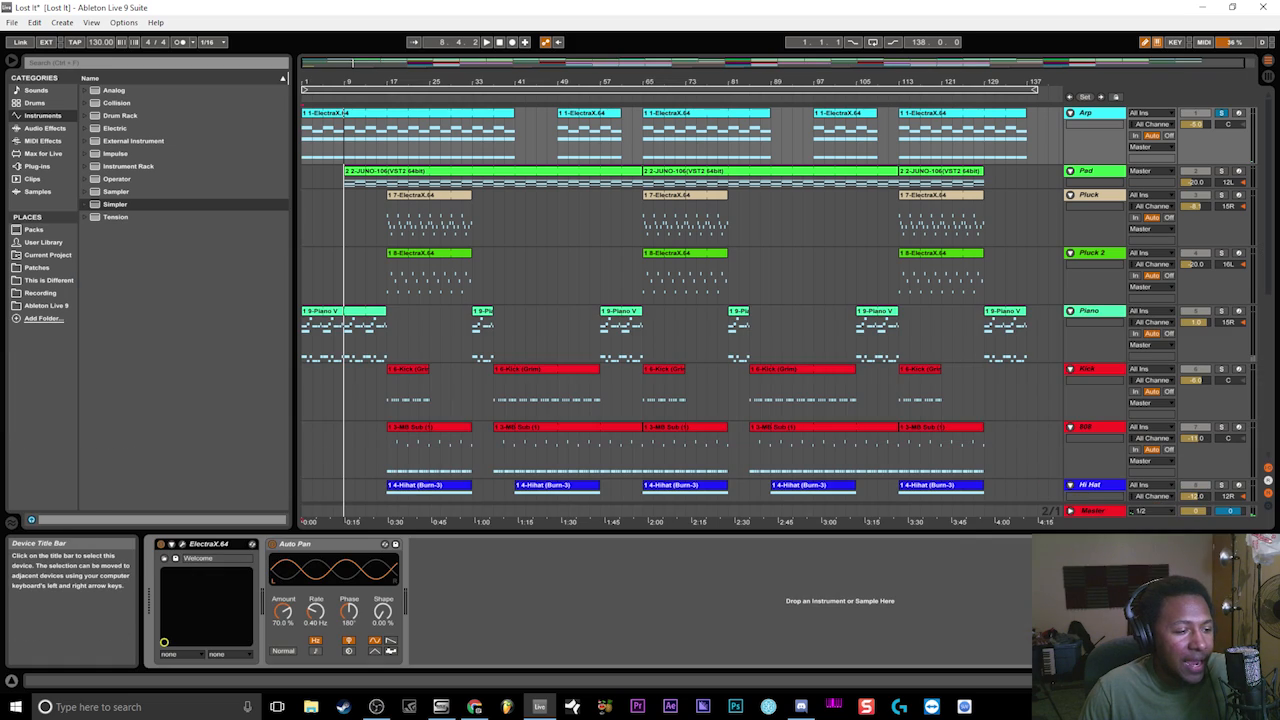
click(320, 545)
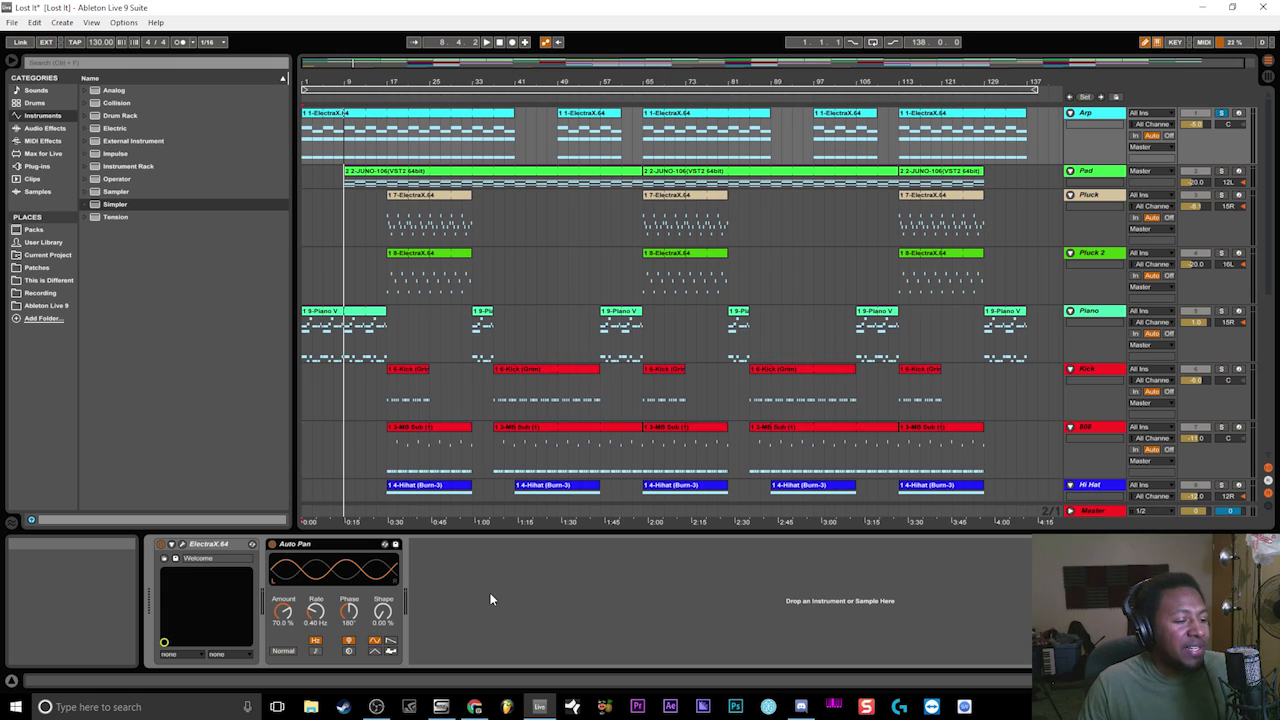
click(272, 545)
key(space)
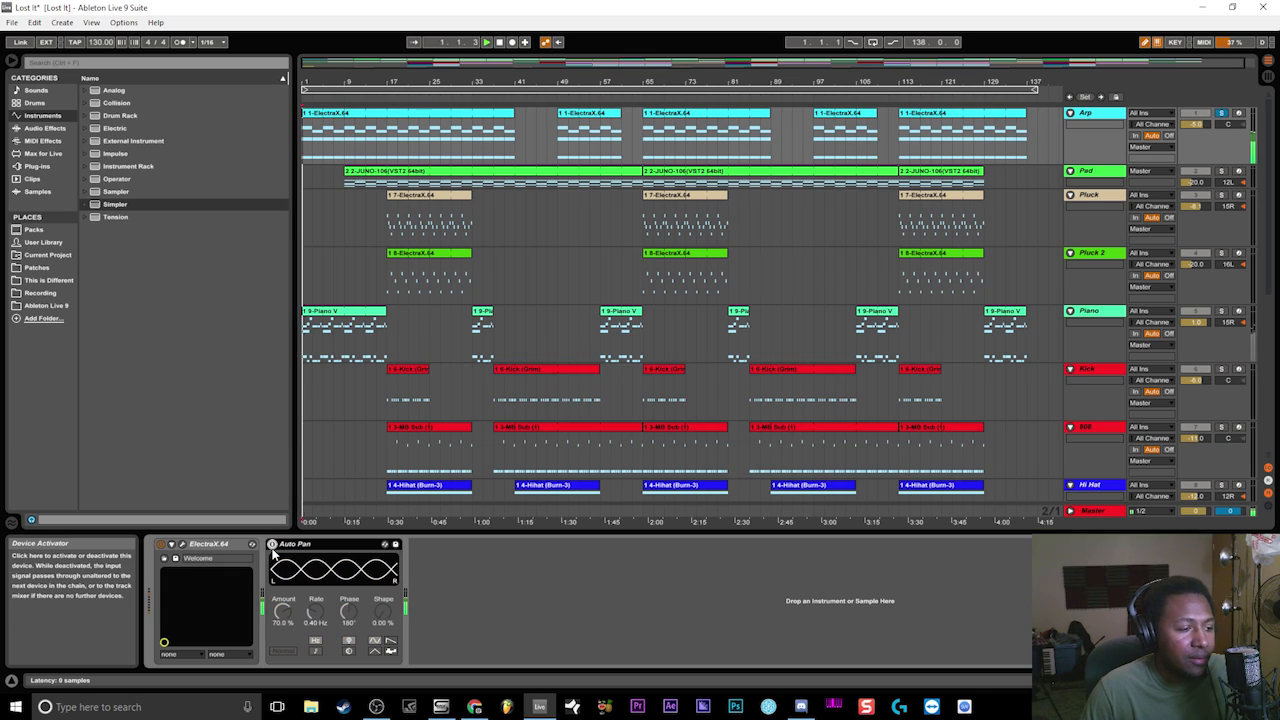
click(271, 545)
key(space)
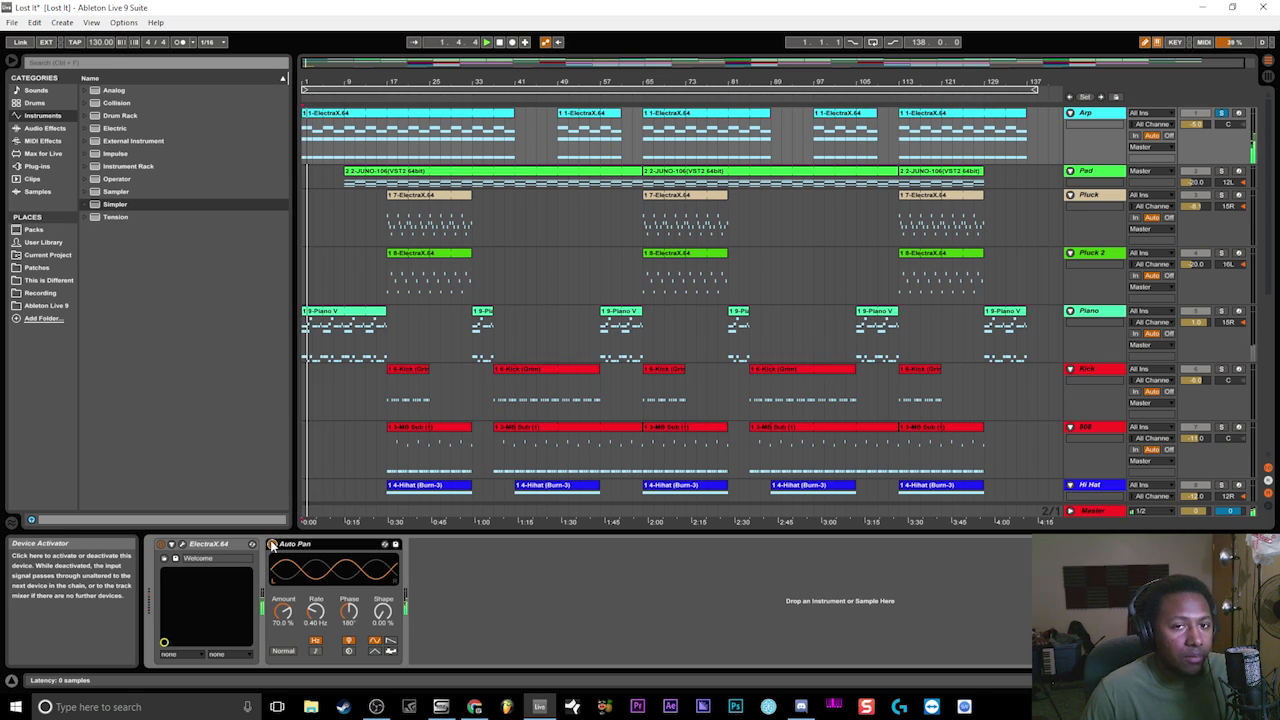
click(271, 545)
click(271, 545)
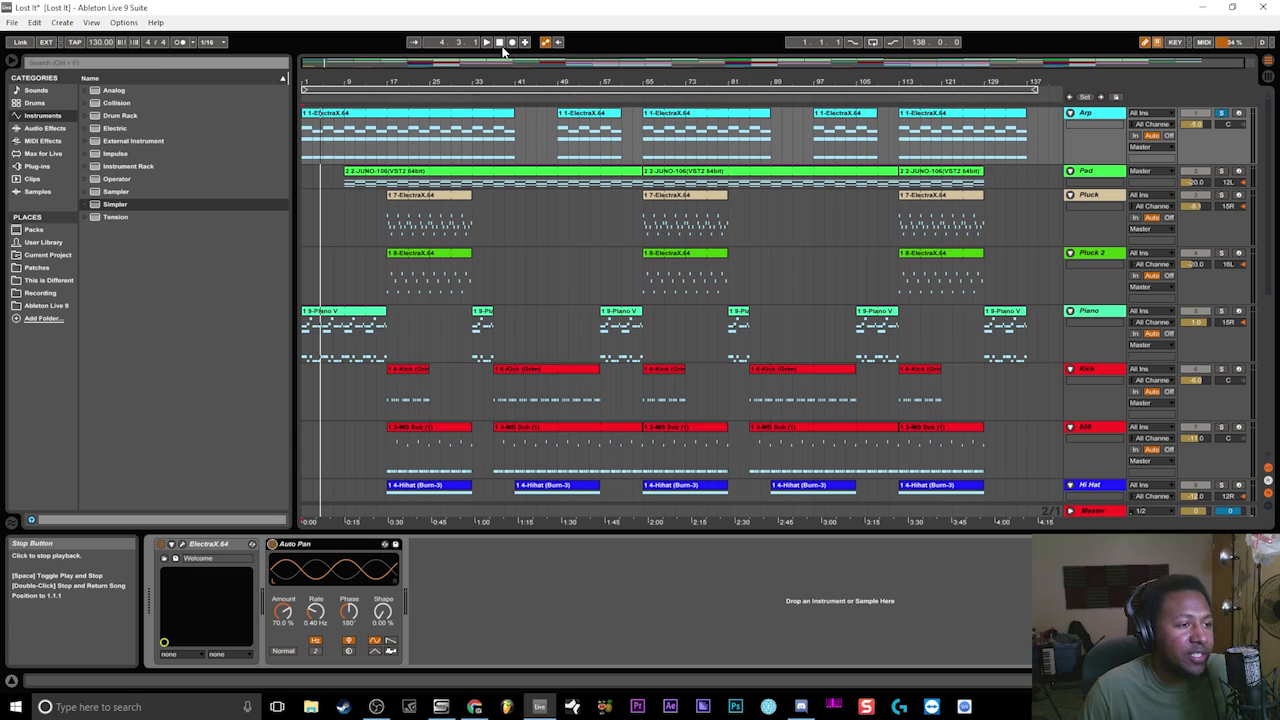
click(502, 45)
- Solo only the Pad track and open its JUNO-106 instrument window over the arrangement
double_click(420, 172)
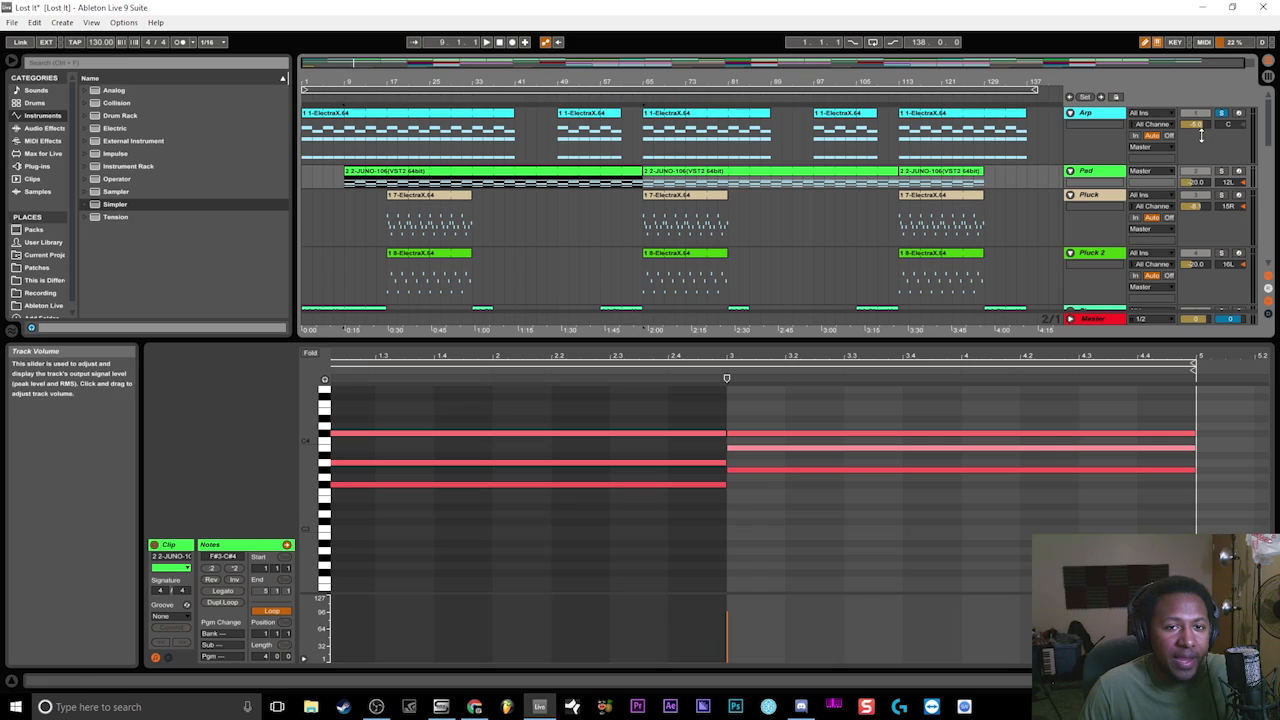
click(1222, 172)
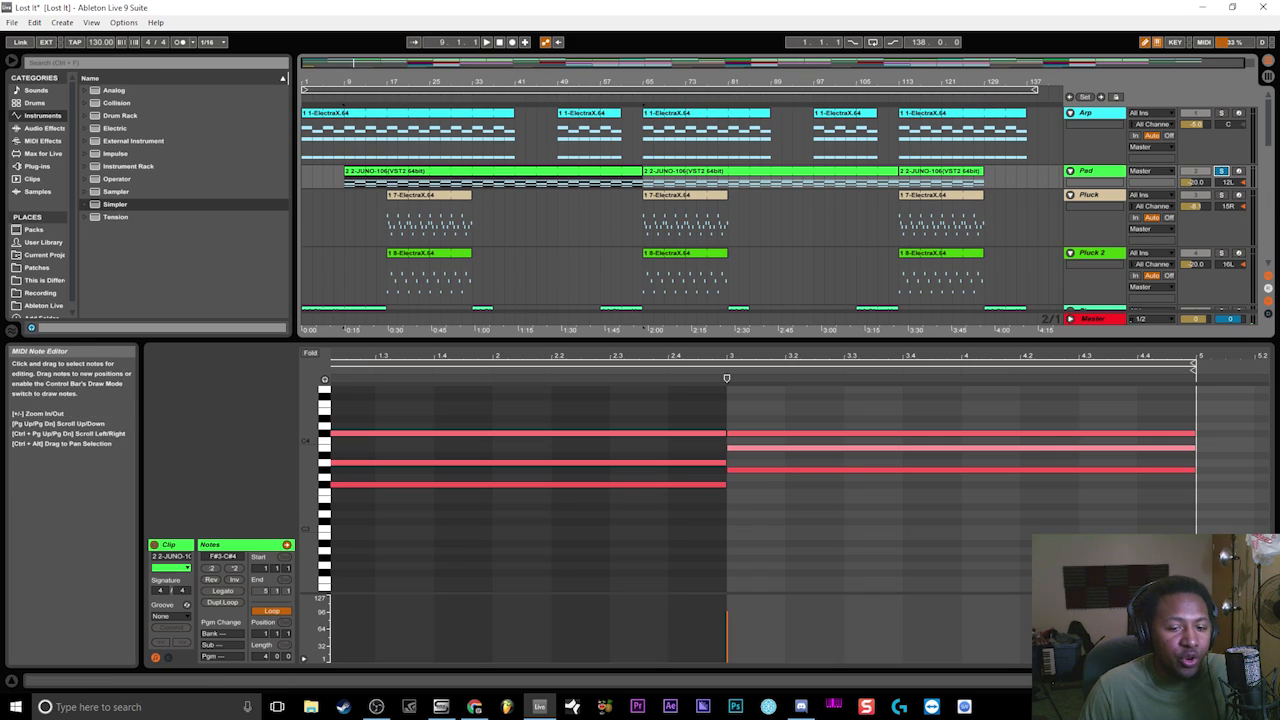
key(shift+Tab)
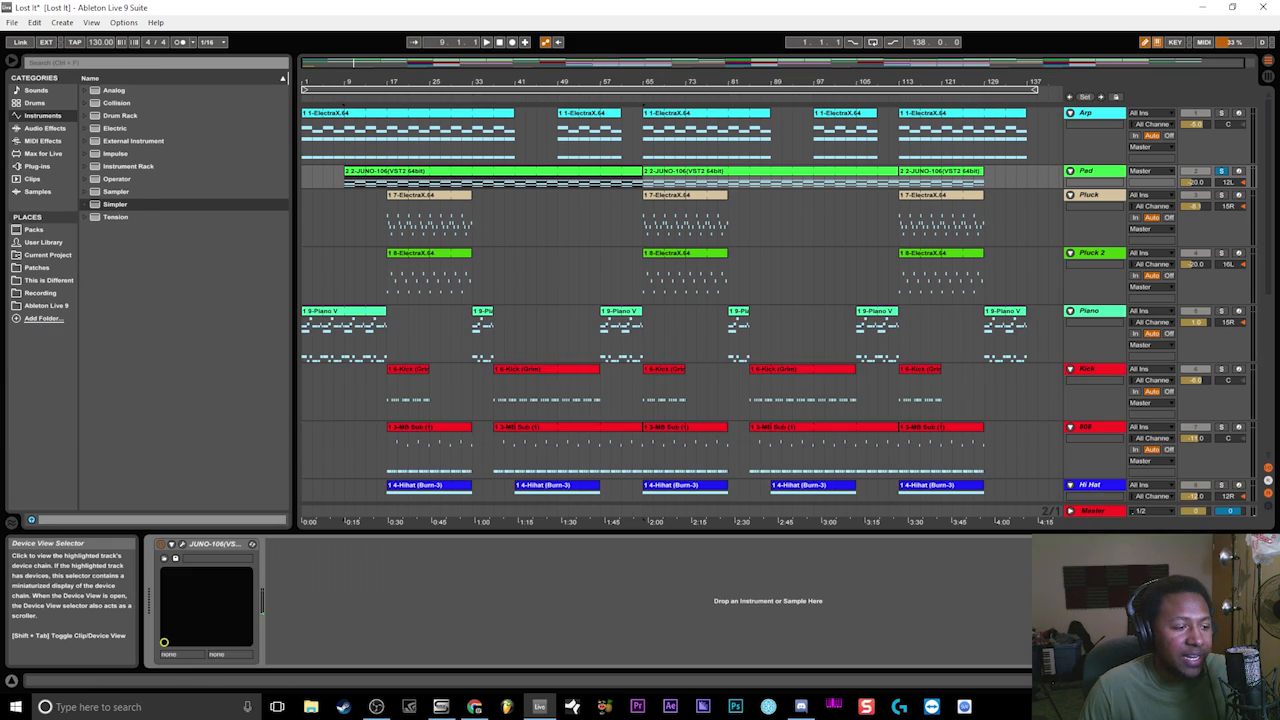
click(182, 544)
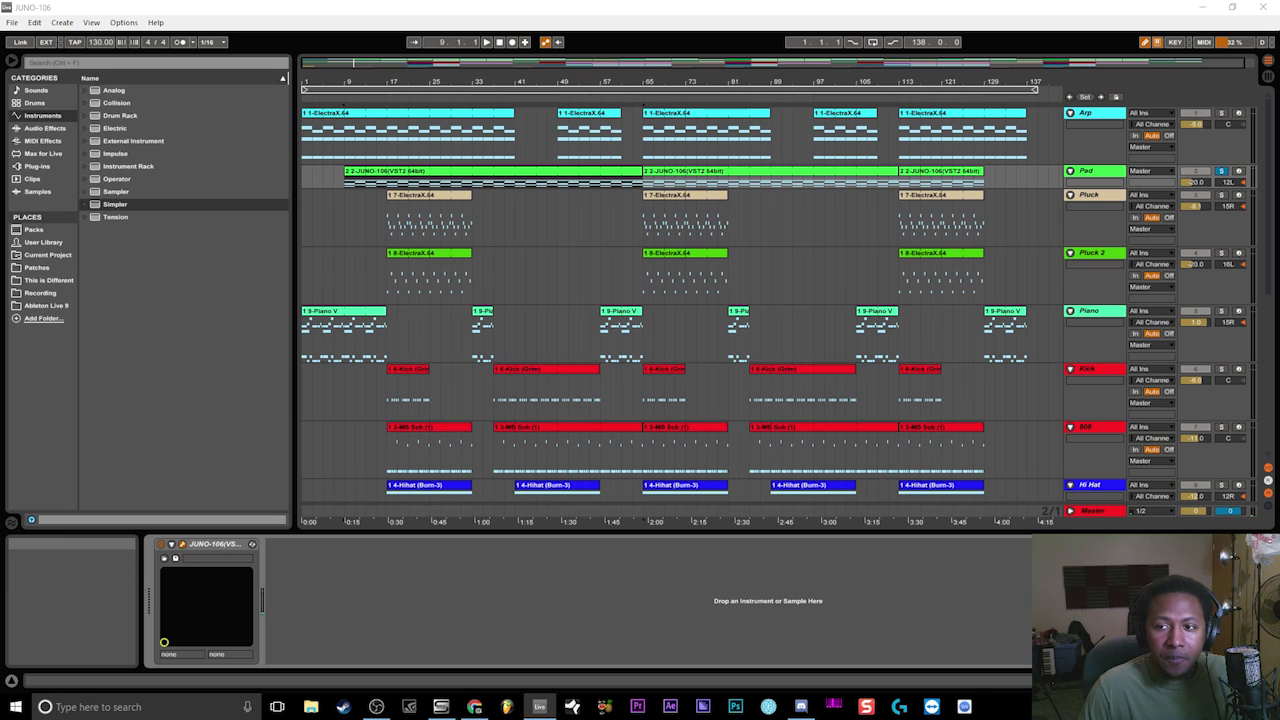
drag(925, 150, 699, 225)
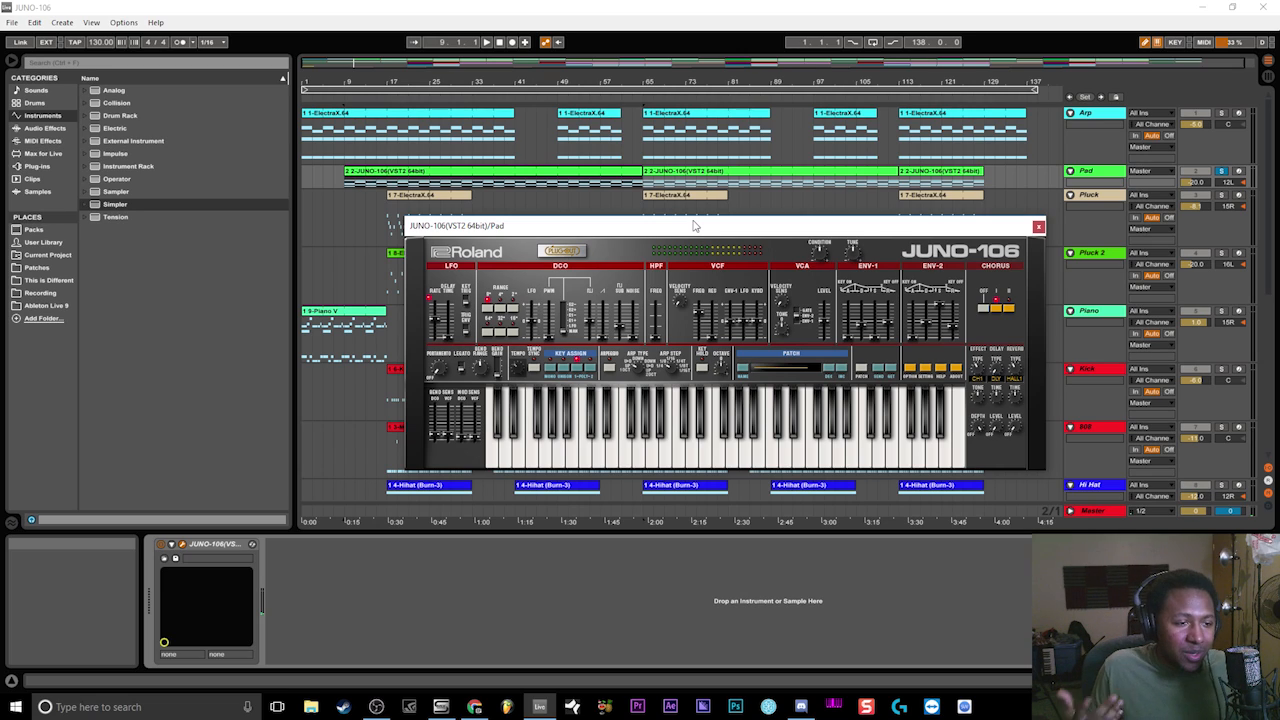
- Unfold the Pad track and audition its sound with monitoring set to In before returning it to Auto
click(1118, 172)
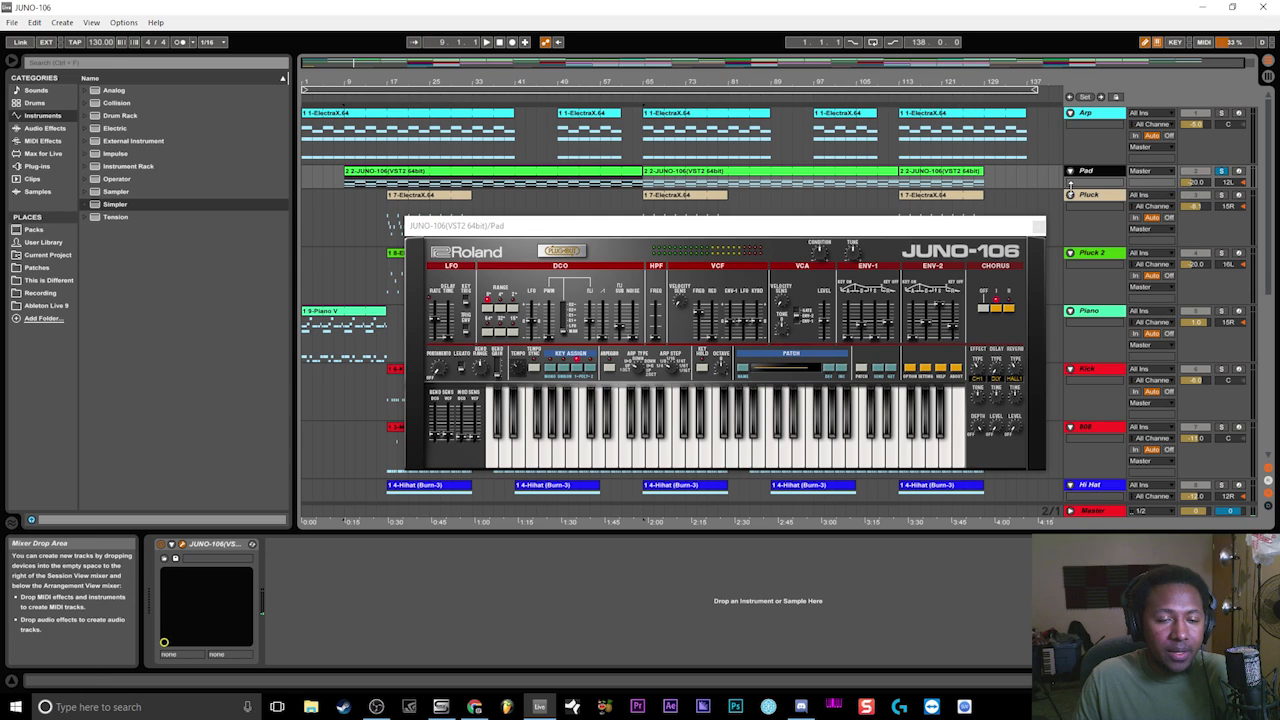
click(1070, 172)
click(1136, 194)
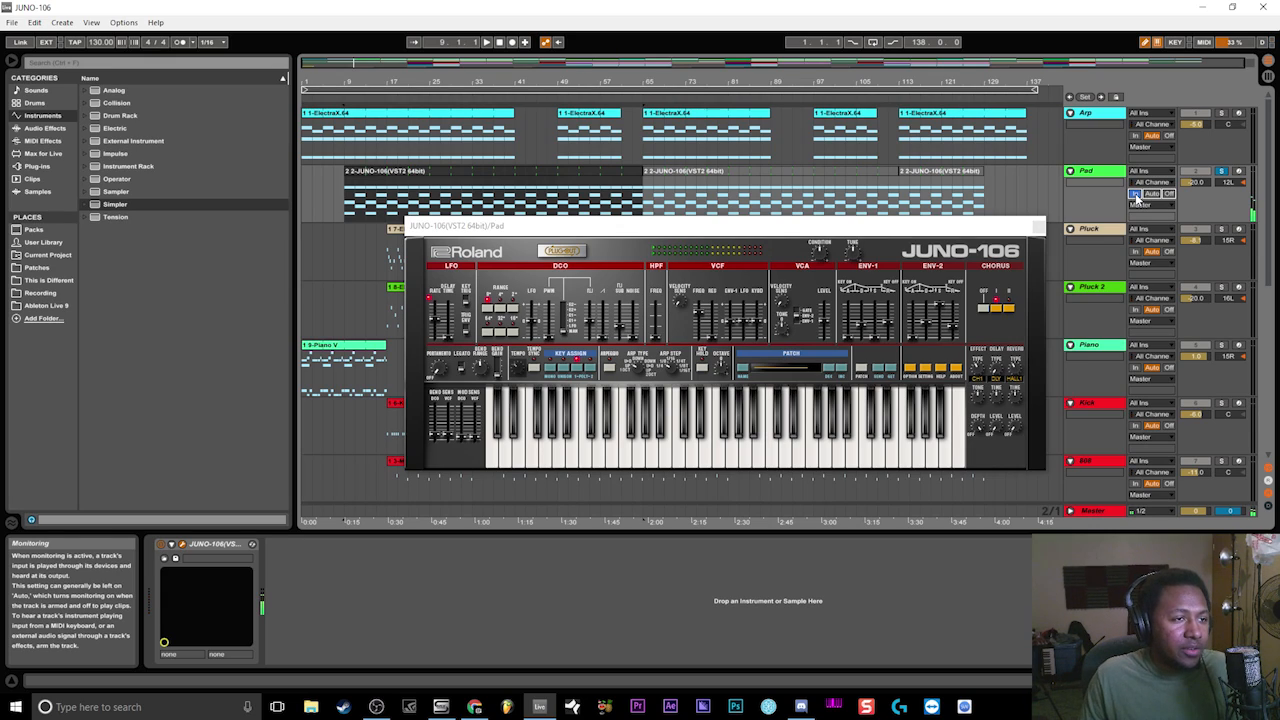
click(1152, 193)
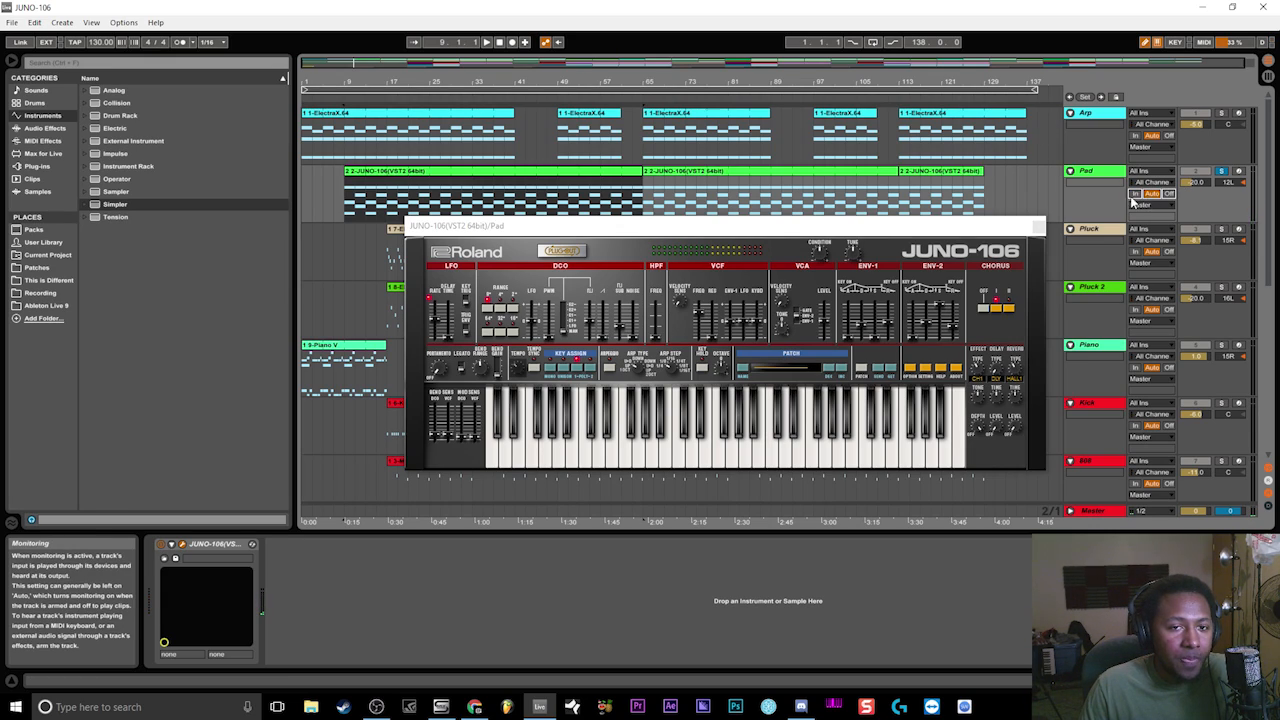
- Play the soloed Pad track from about bar 17 and close the JUNO-106 window
click(500, 43)
click(487, 43)
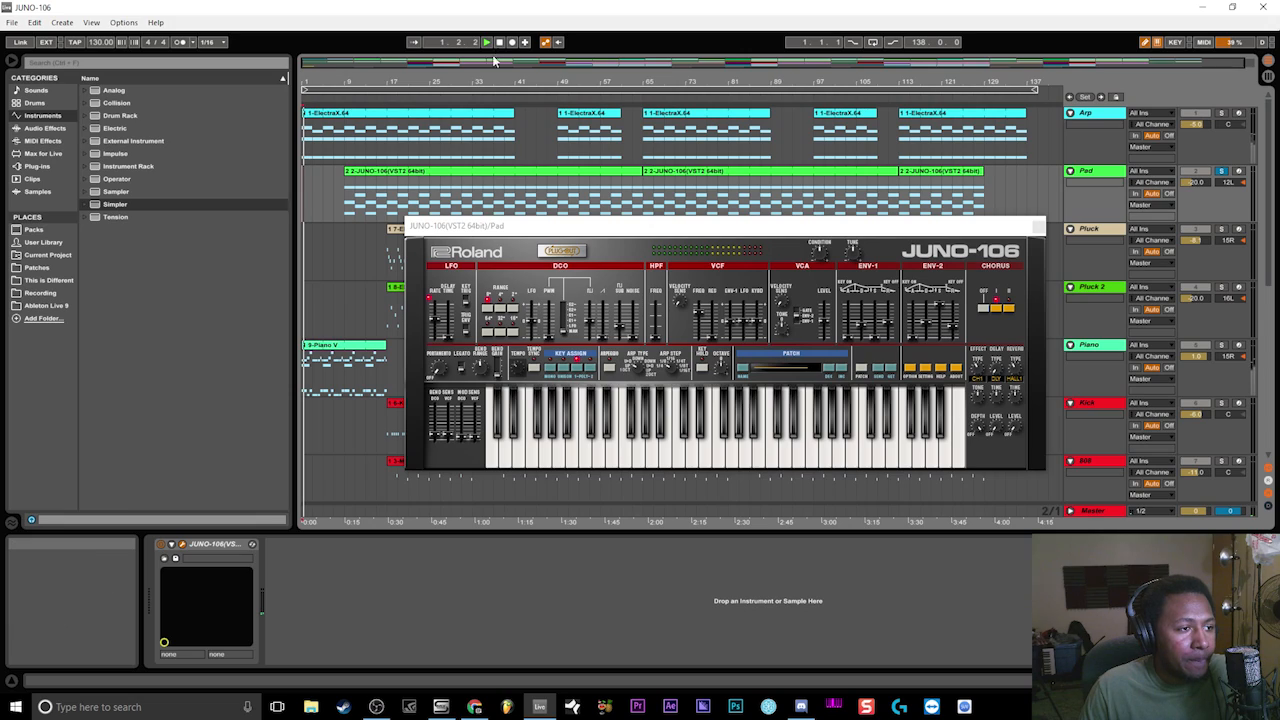
click(393, 88)
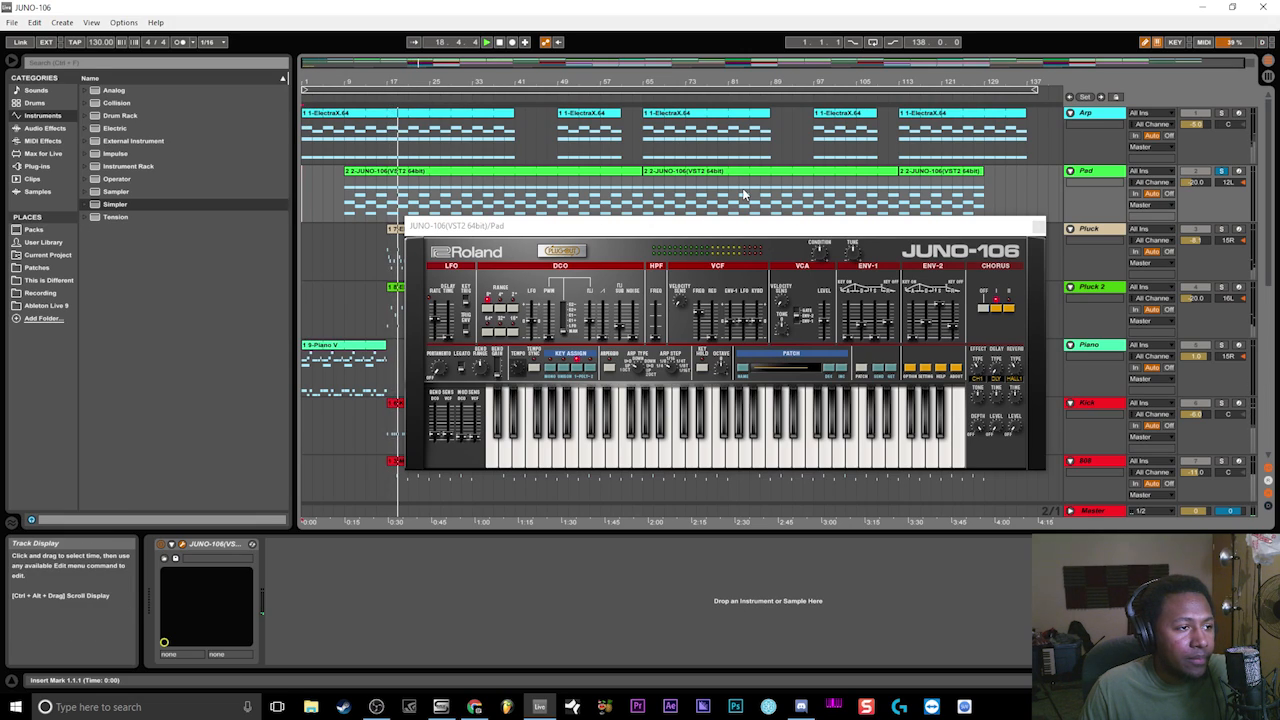
click(1038, 227)
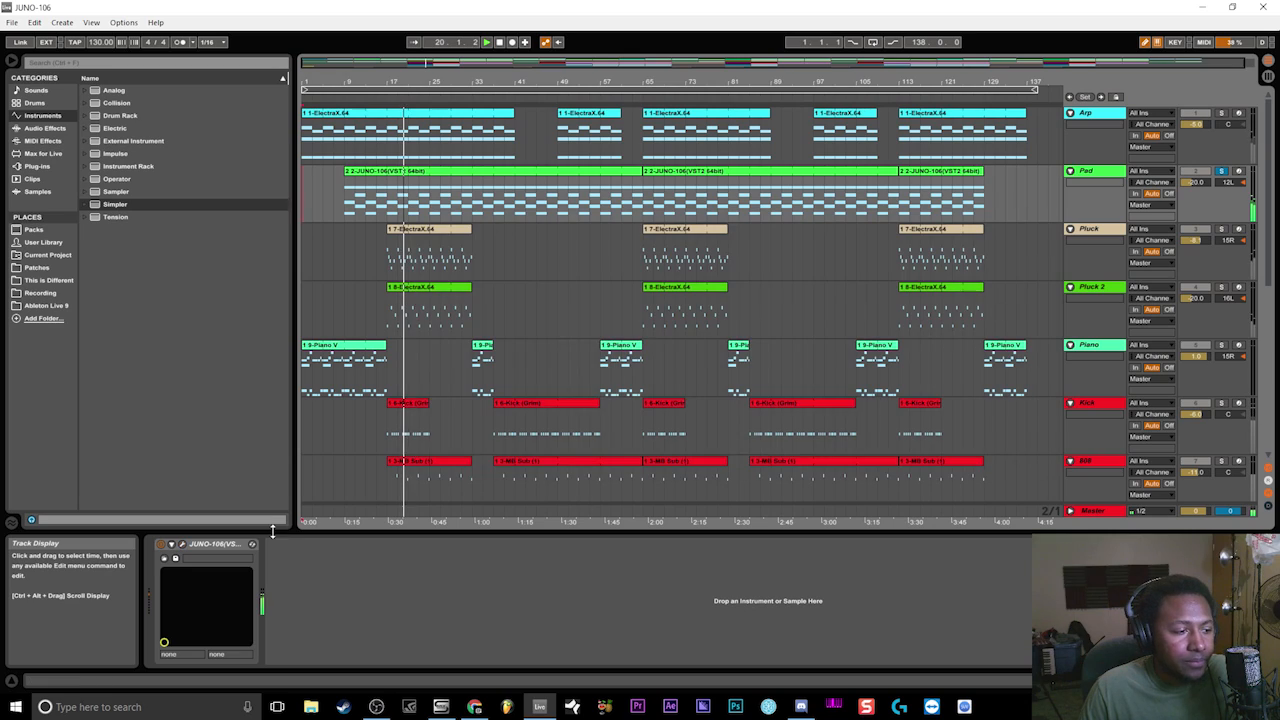
- Examine the notes of the first Pad clip with the editor folded to used keys, and return to the device view with playback stopped
click(523, 177)
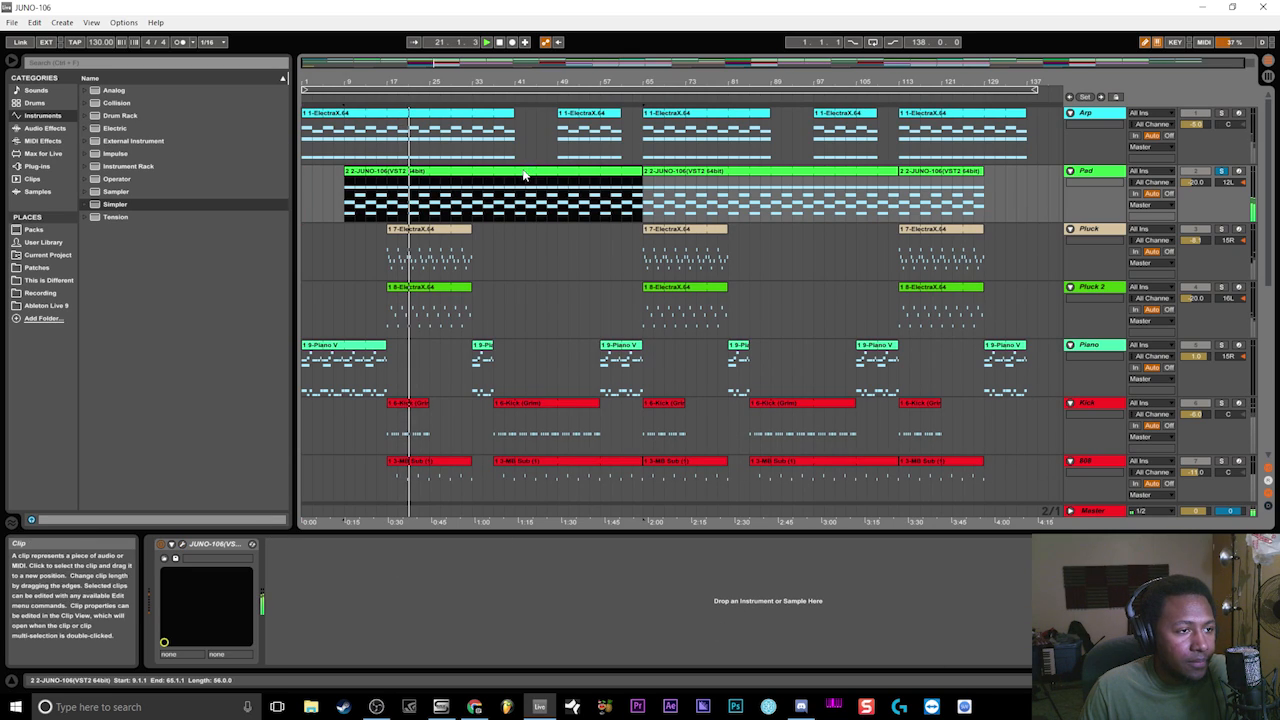
click(1110, 681)
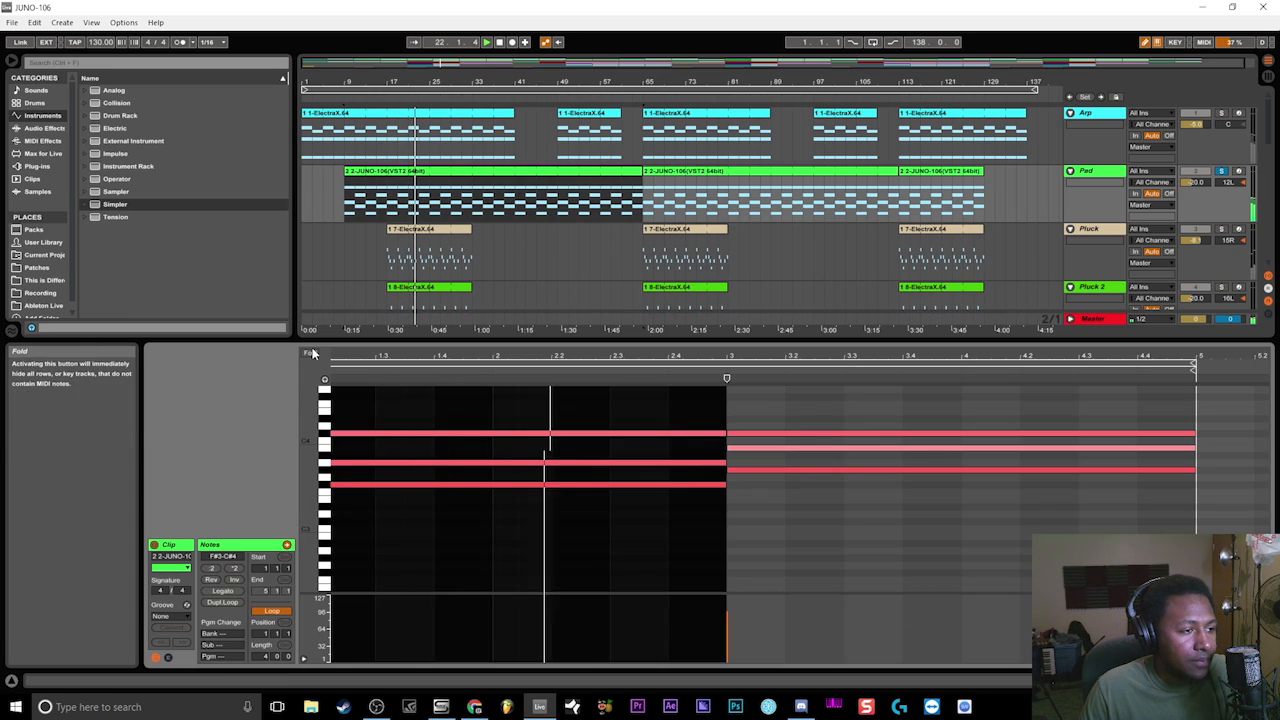
click(310, 353)
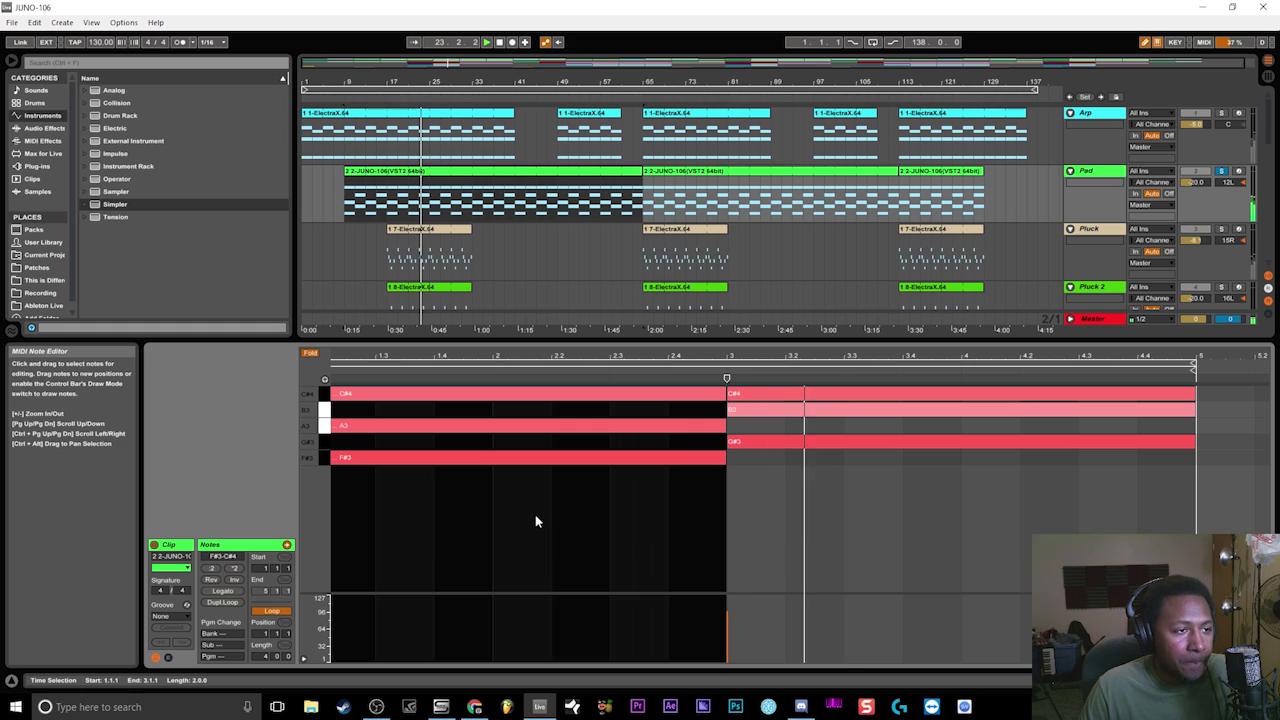
click(503, 45)
key(shift+Tab)
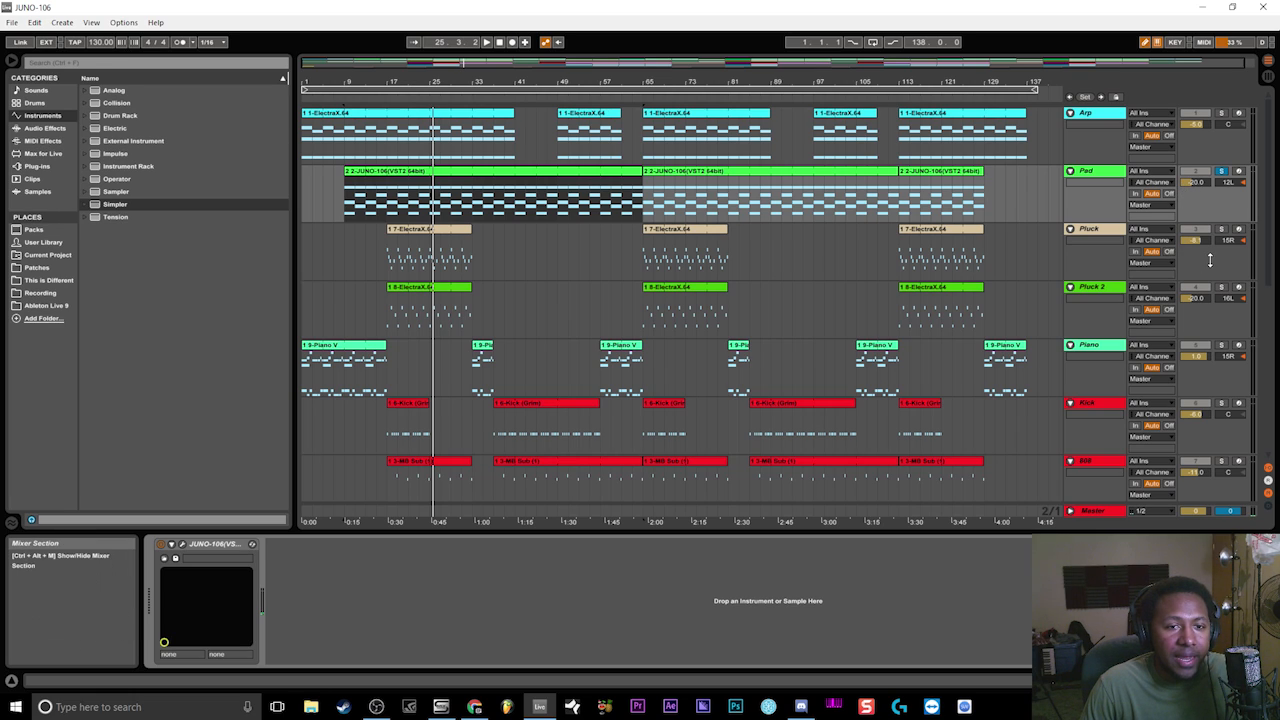
- Show the Pluck track's devices, solo the track and play it from about bar 21
click(1110, 233)
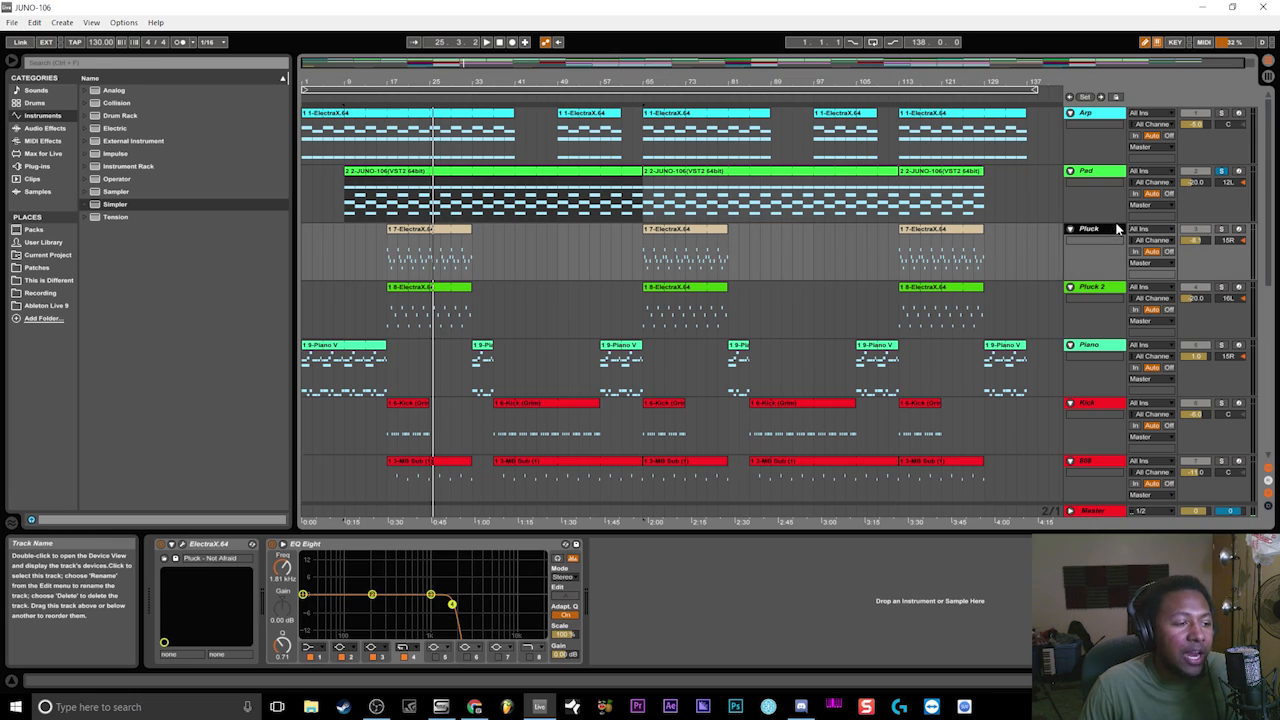
click(1221, 229)
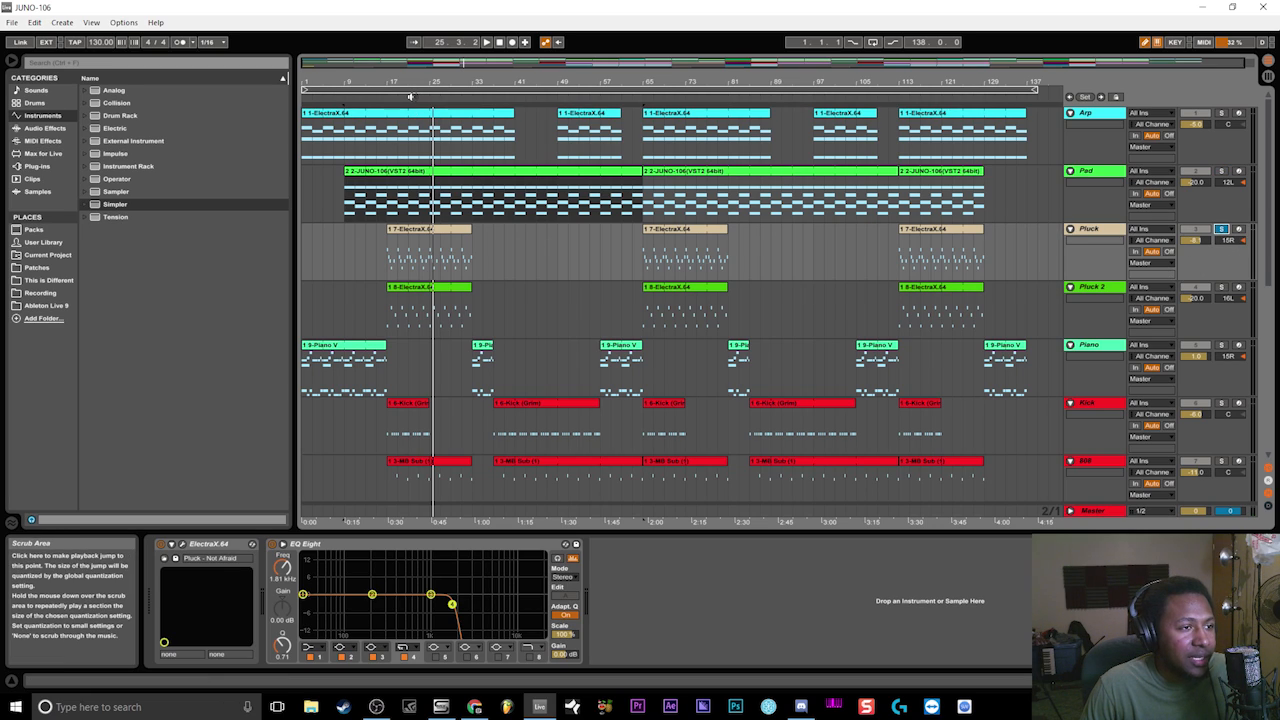
click(407, 96)
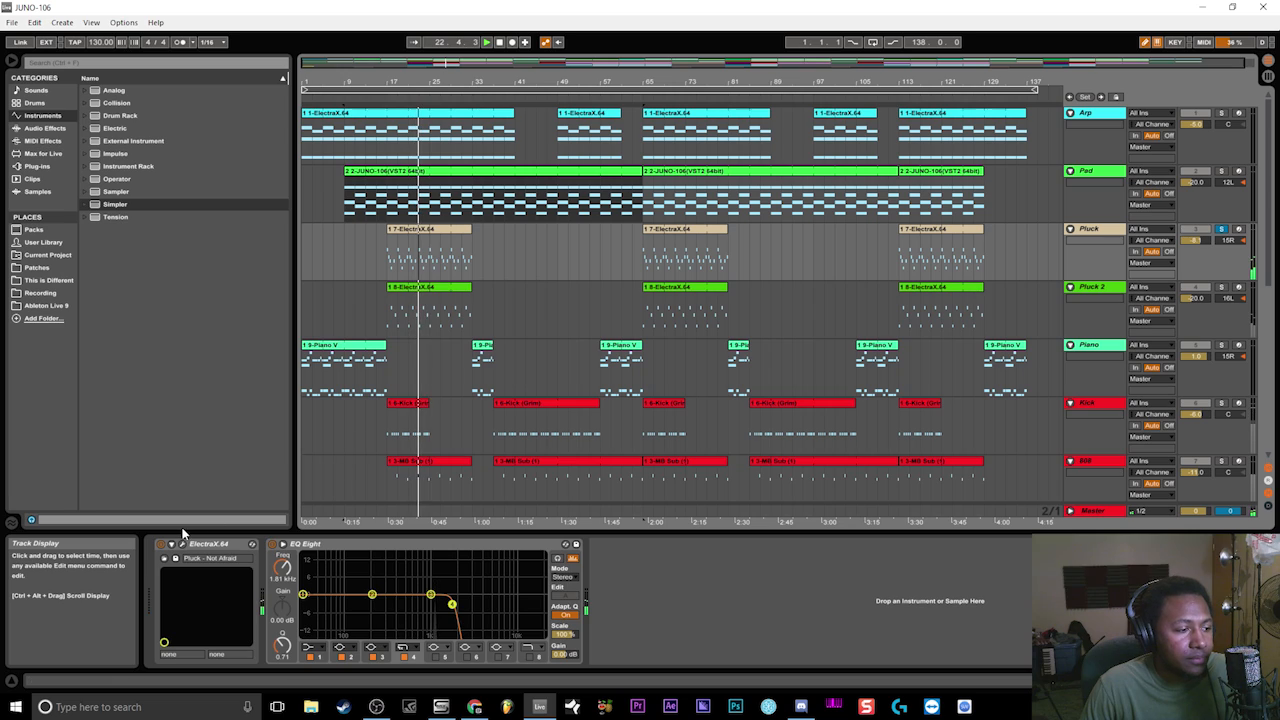
click(500, 44)
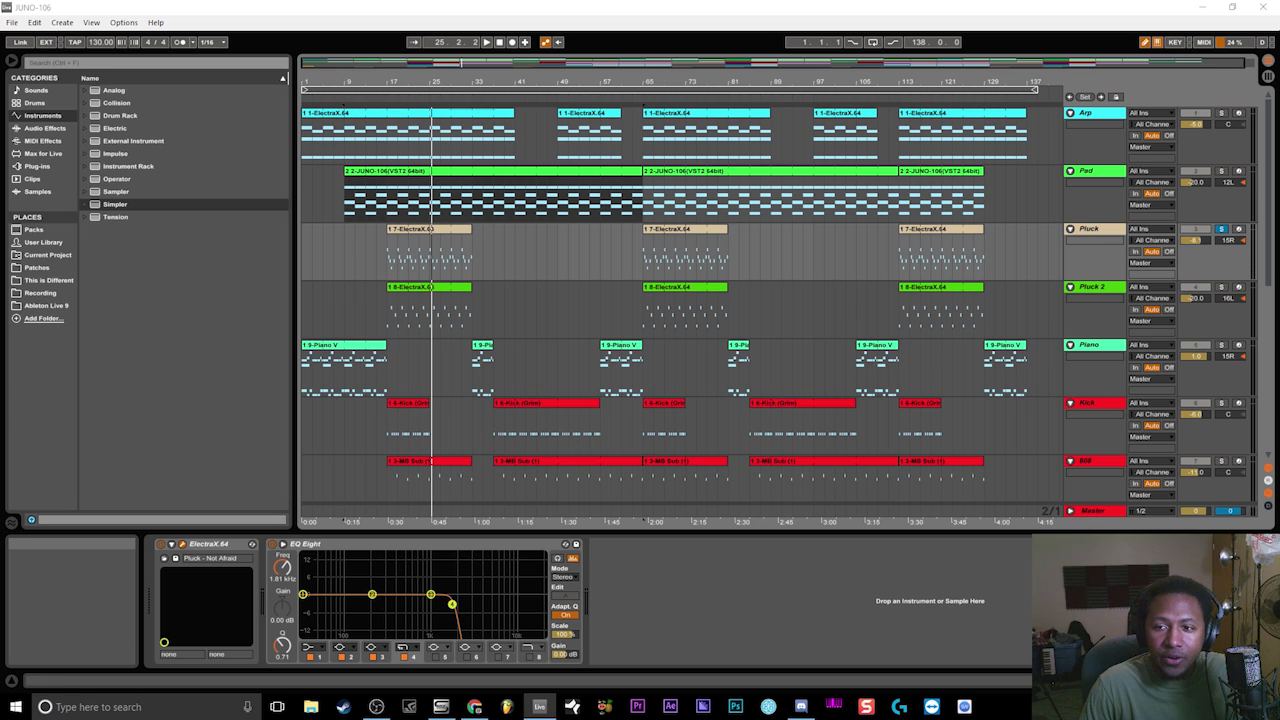
- Examine the preset in the Pluck track's ElectraX window and close the window
drag(1279, 137, 524, 136)
drag(649, 146, 605, 126)
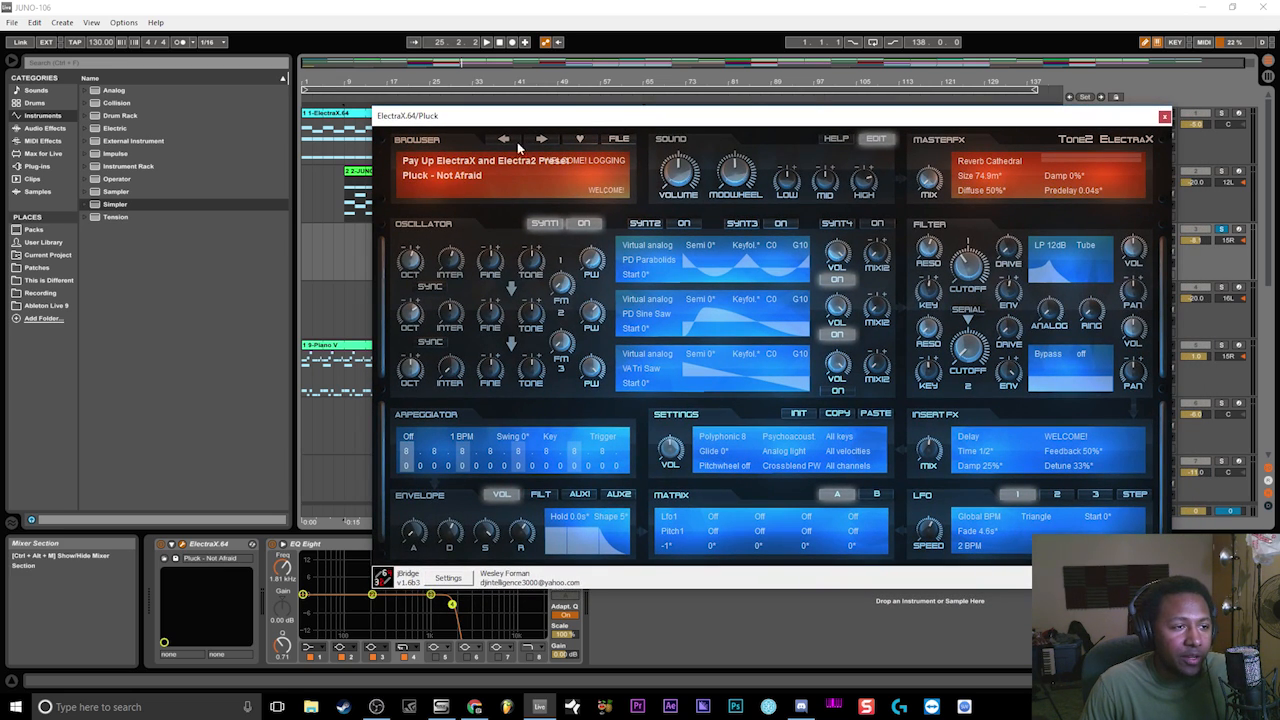
click(1164, 117)
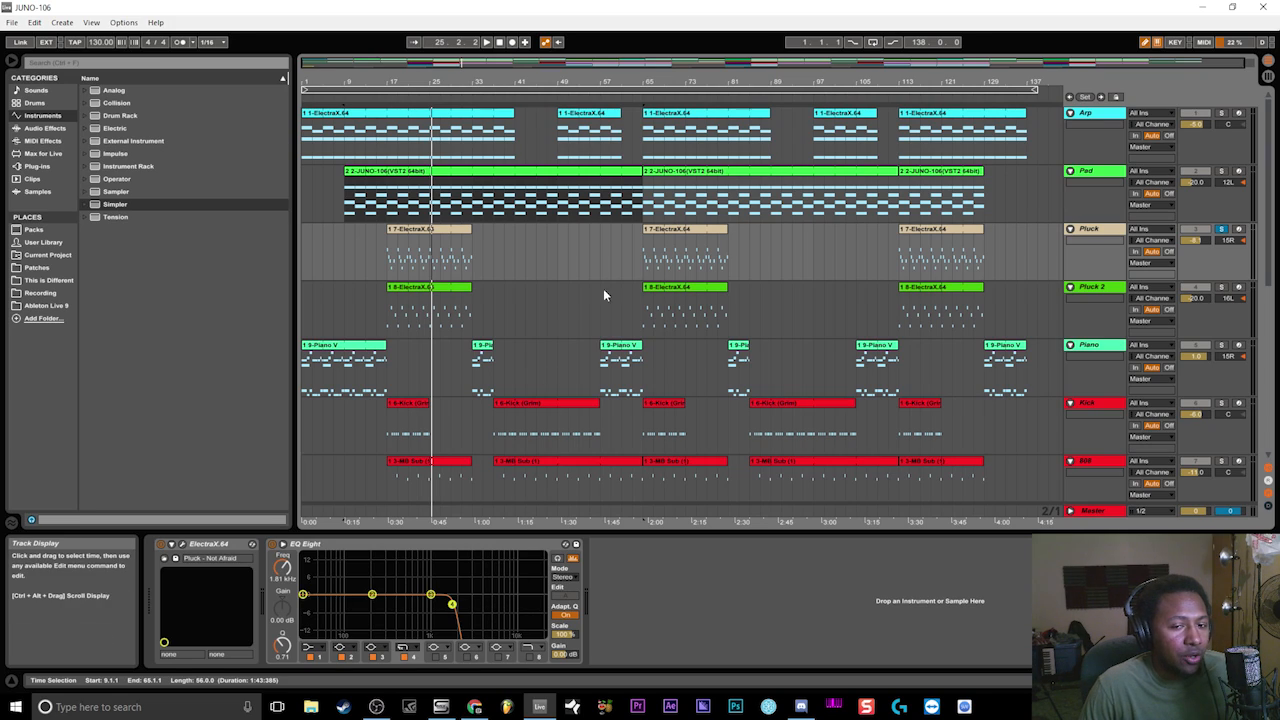
- Play the soloed Pluck track from about bar 17 and examine the first Pluck clip's notes with the editor folded to used keys
click(350, 101)
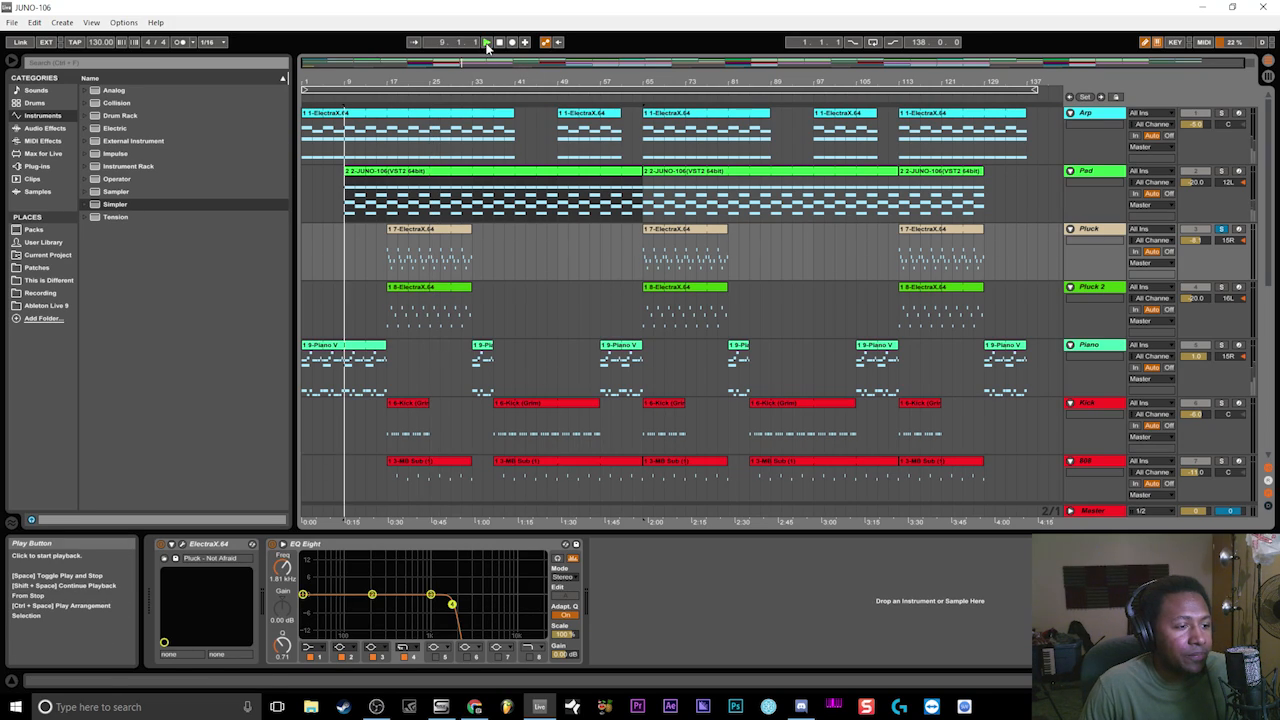
click(394, 101)
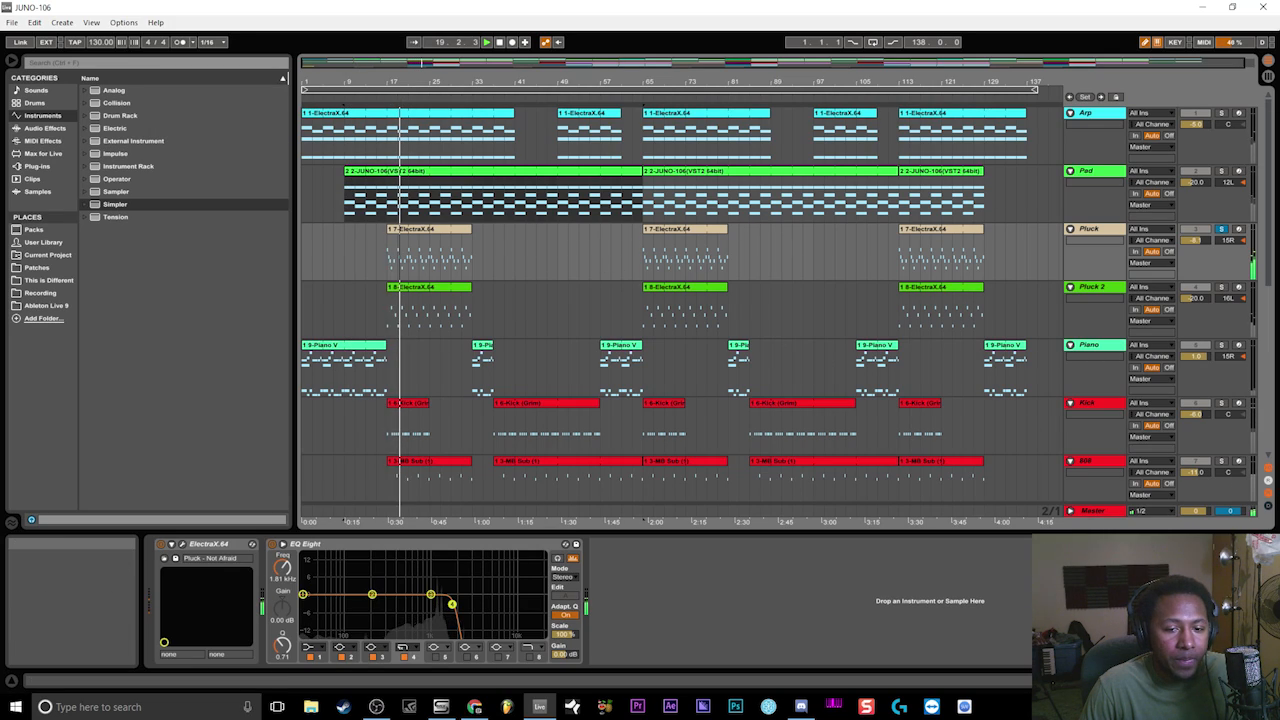
click(1110, 681)
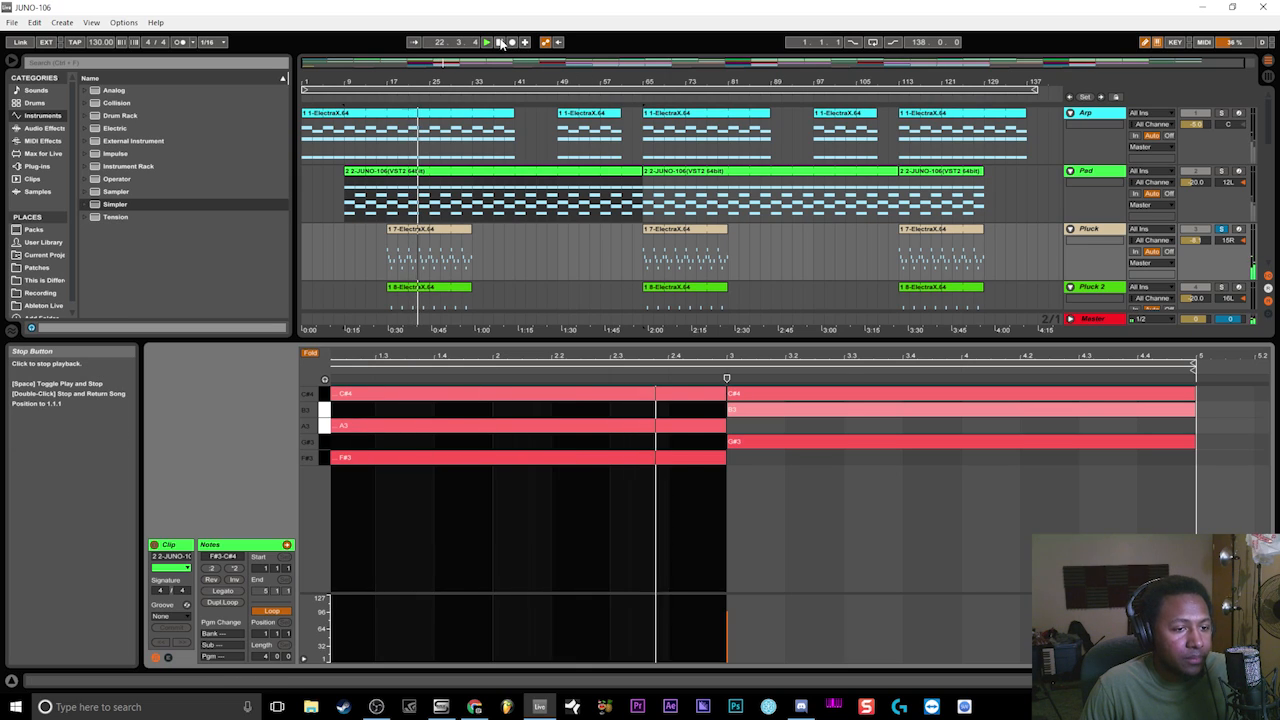
click(455, 250)
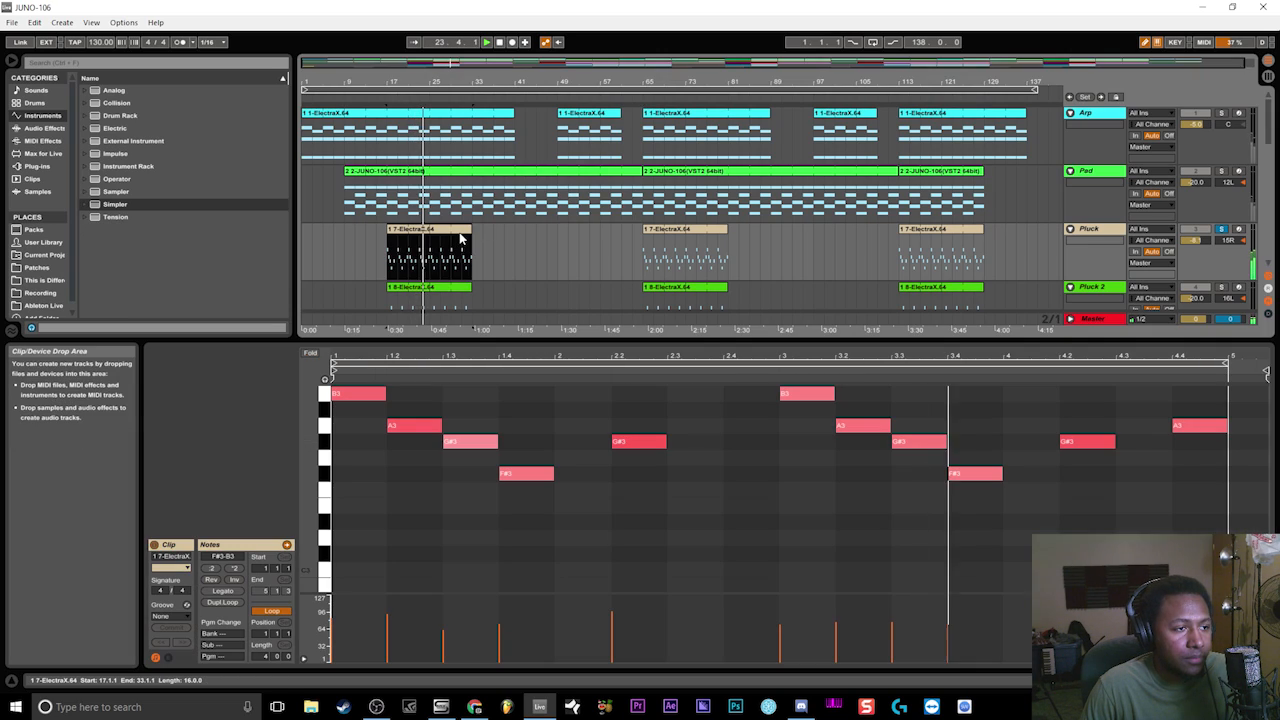
click(310, 354)
click(700, 383)
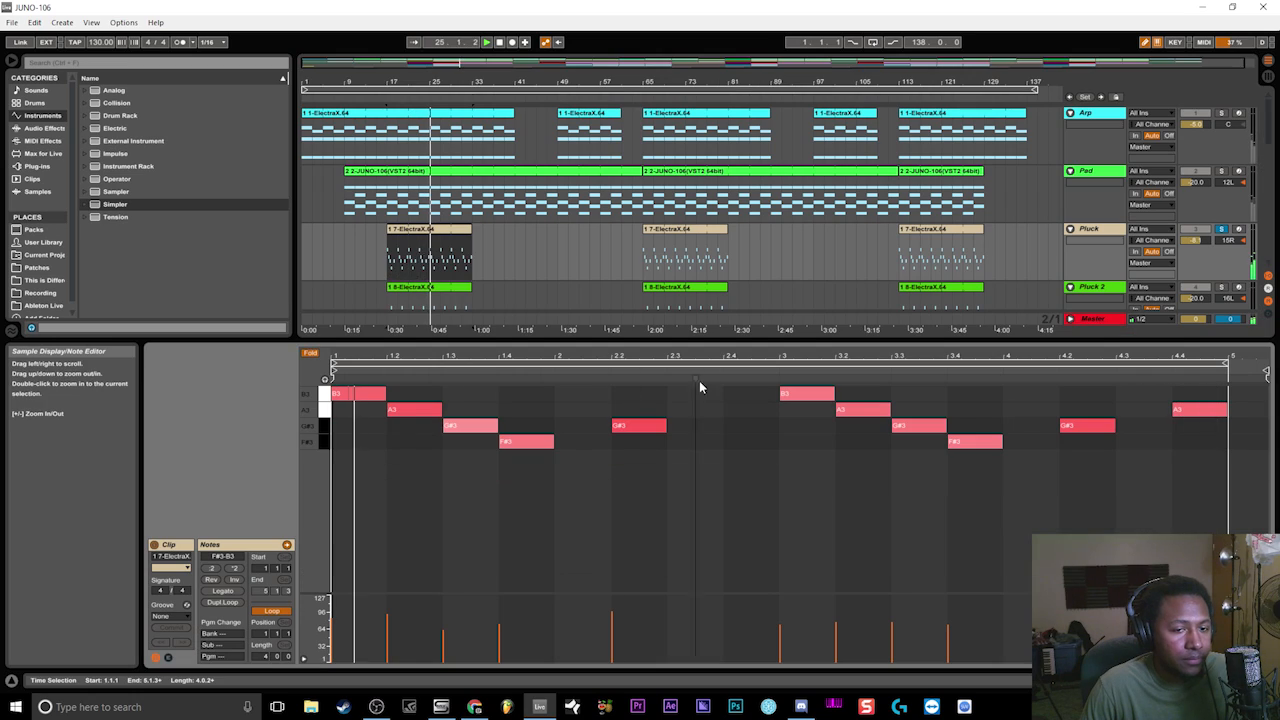
click(502, 44)
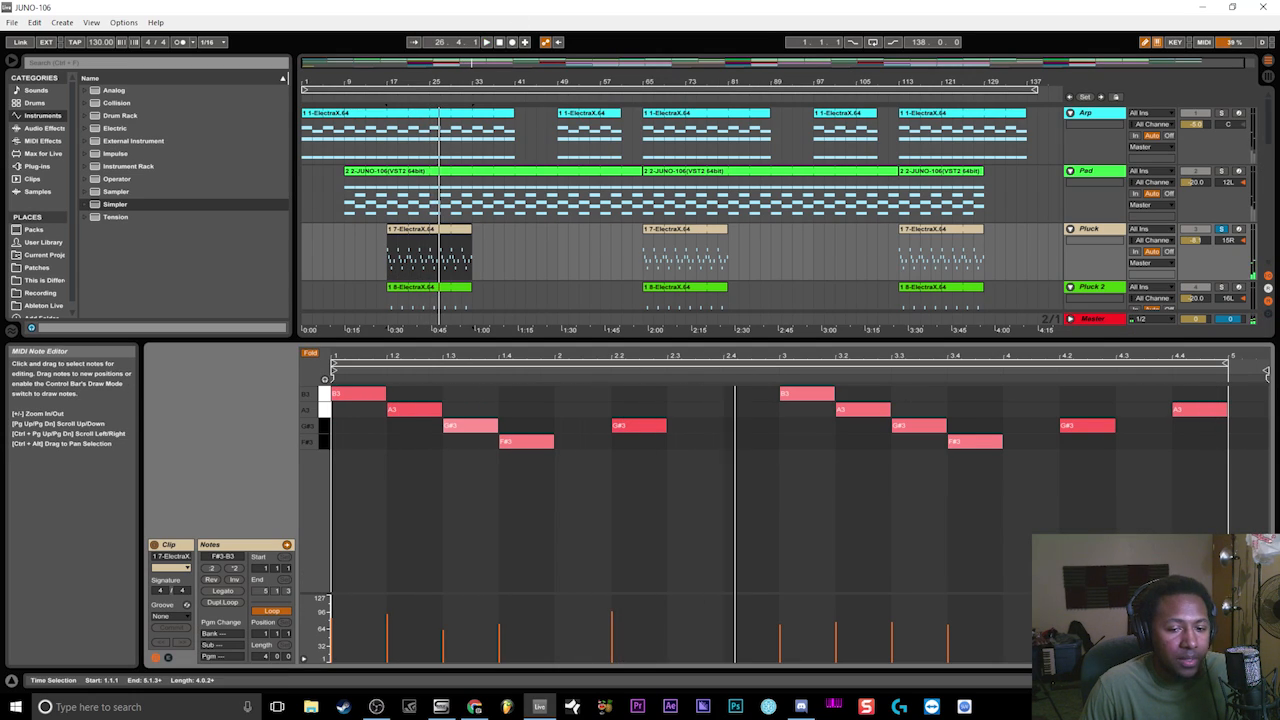
- Switch off the Pluck track's EQ Eight and play the soloed track from bar 17 without the filtering
click(1190, 681)
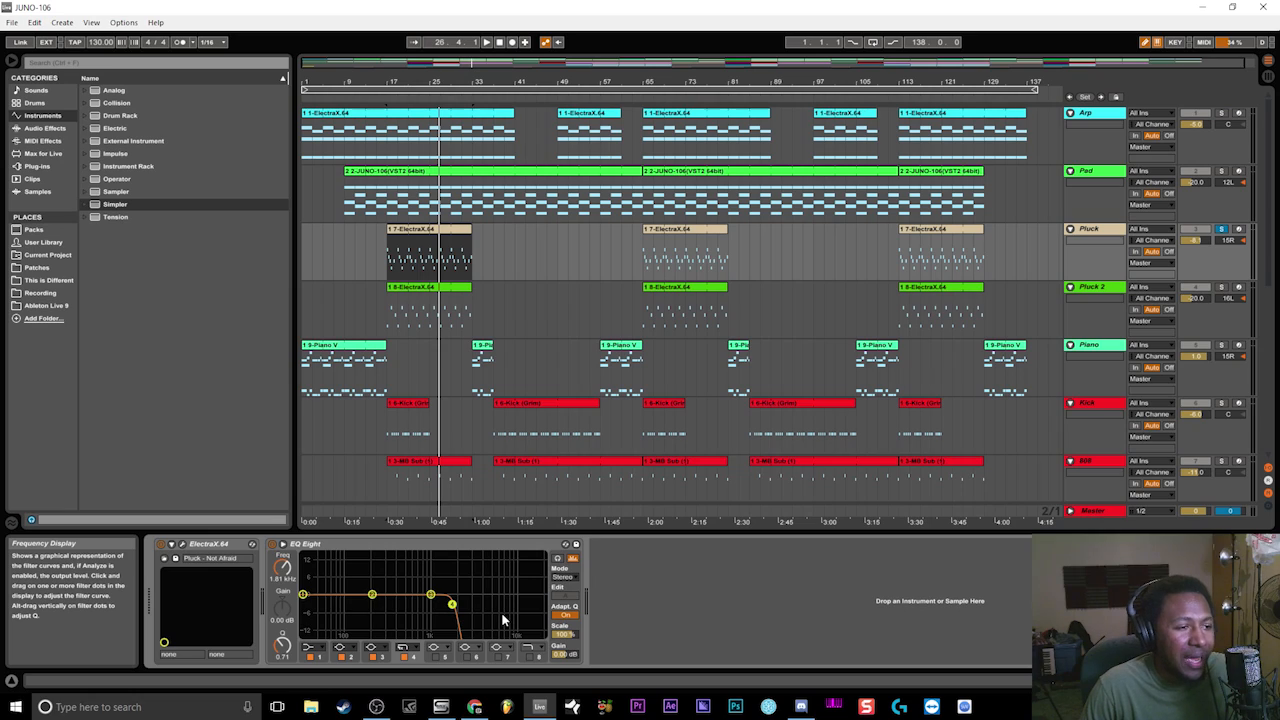
click(272, 544)
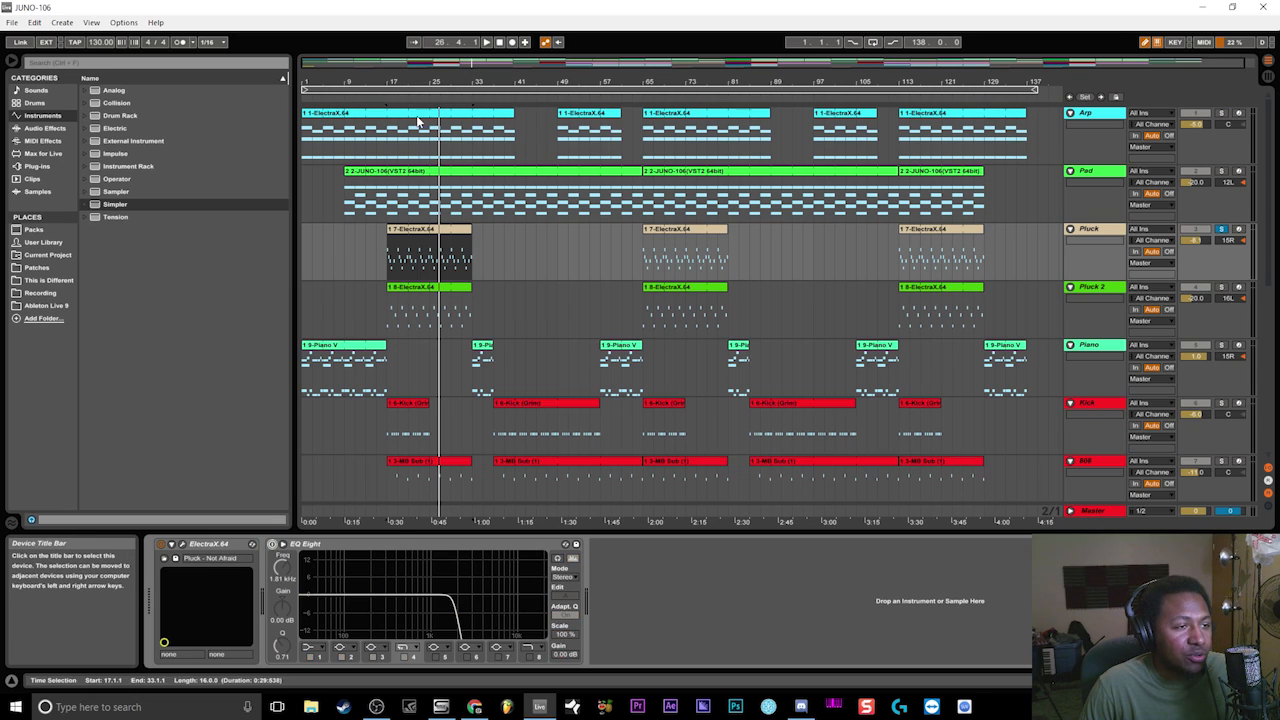
click(486, 42)
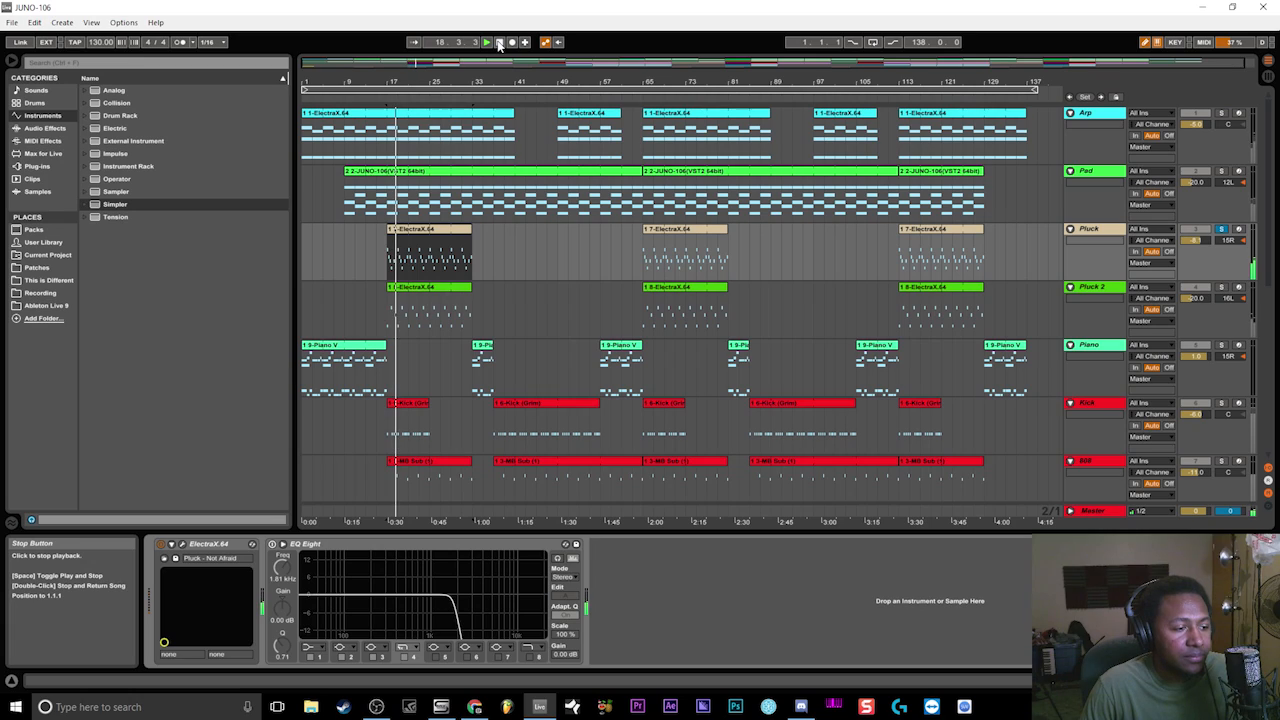
click(499, 45)
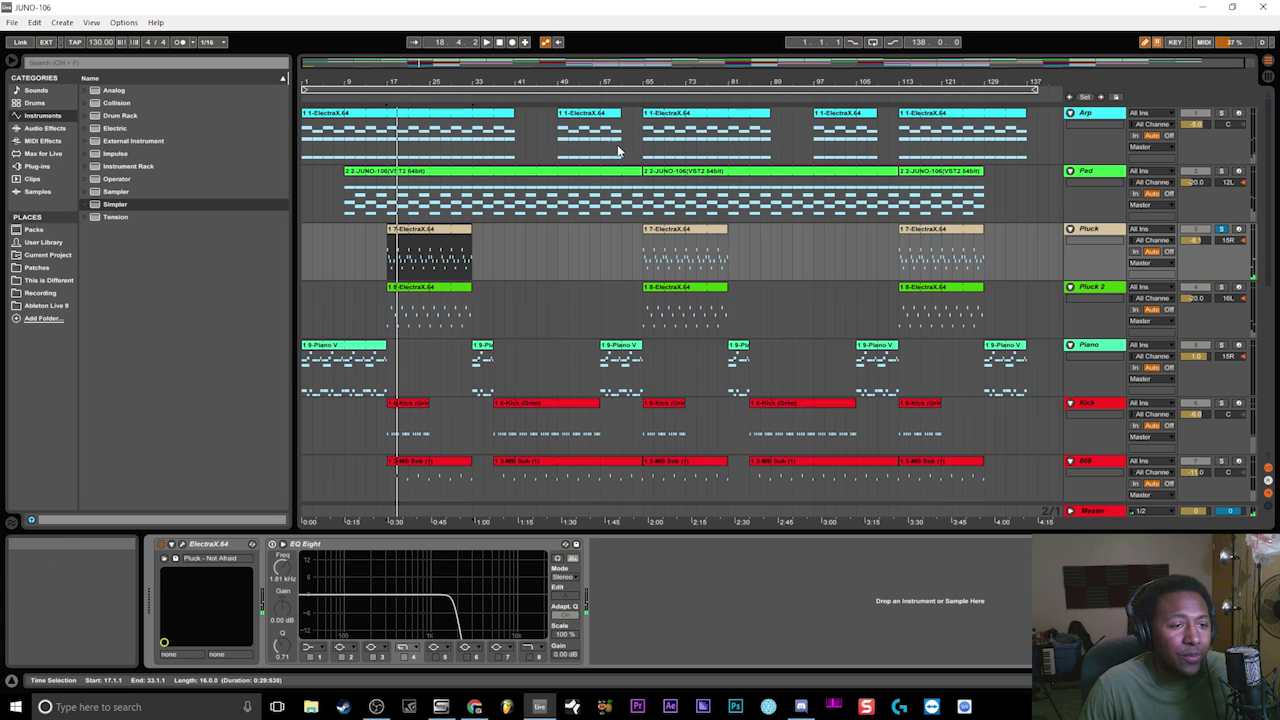
- Show the Pluck 2 track's devices, solo the track, and examine the preset in its ElectraX window
click(431, 289)
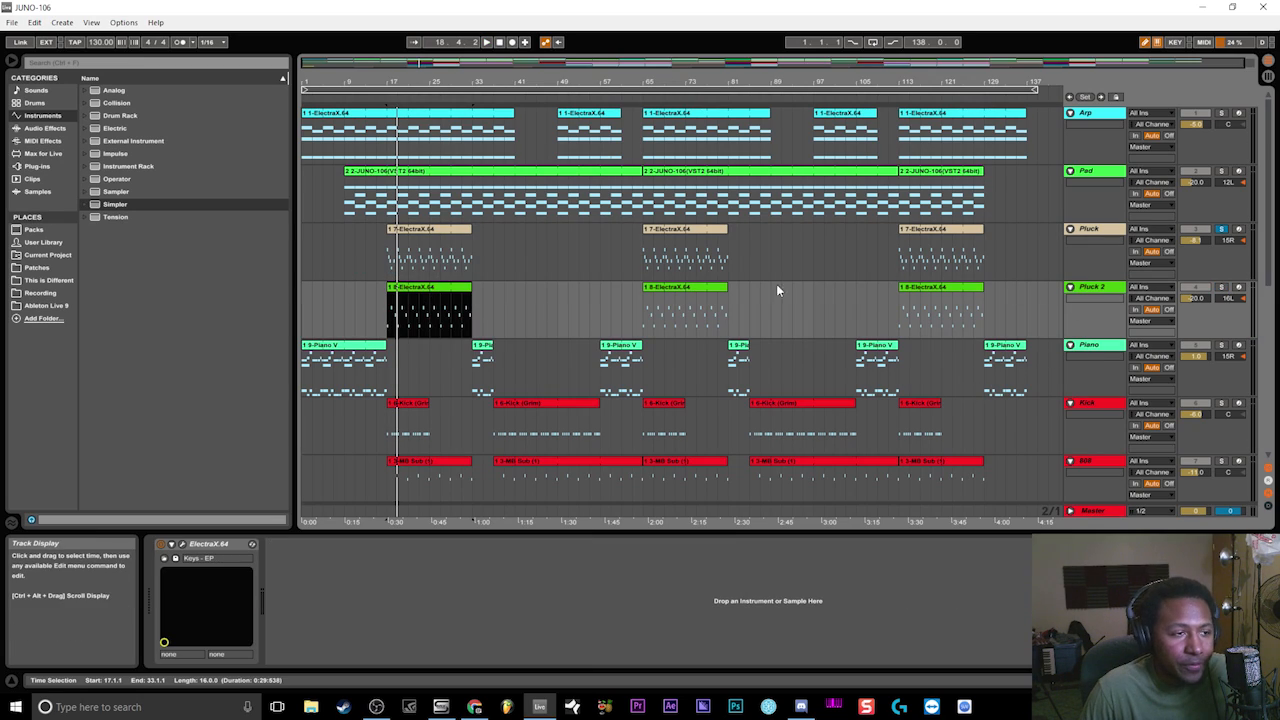
click(1221, 287)
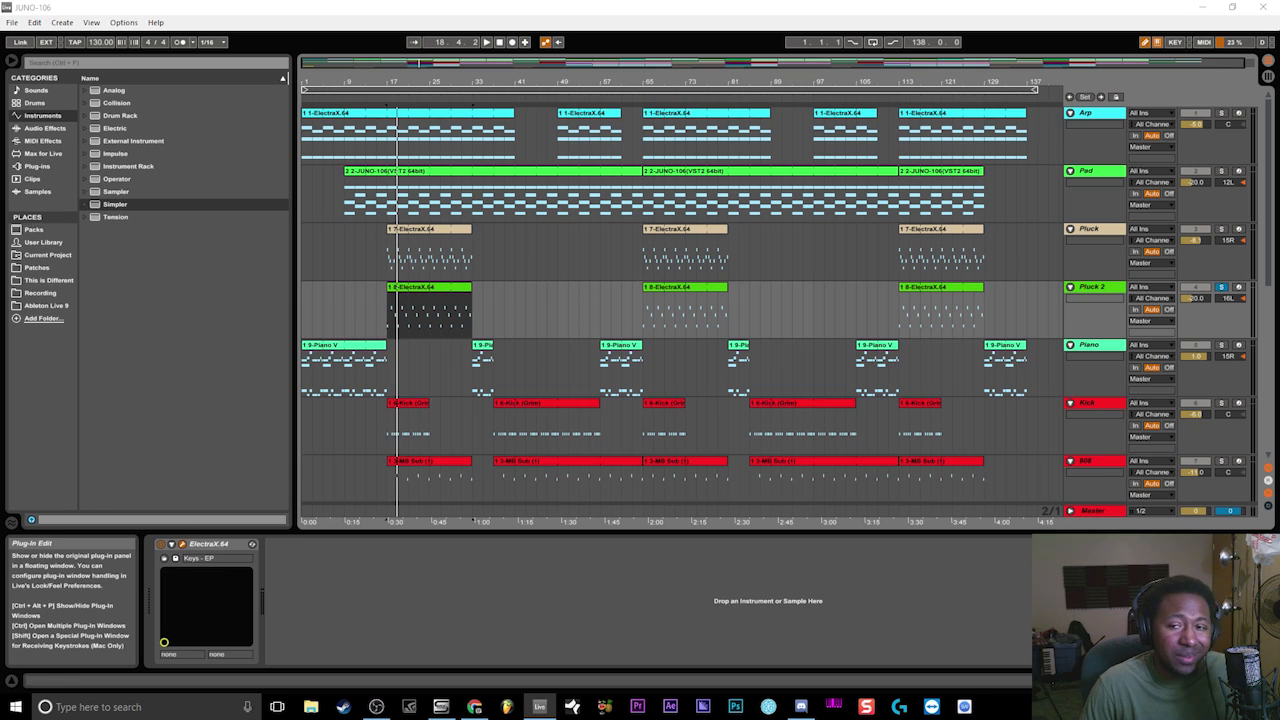
click(182, 544)
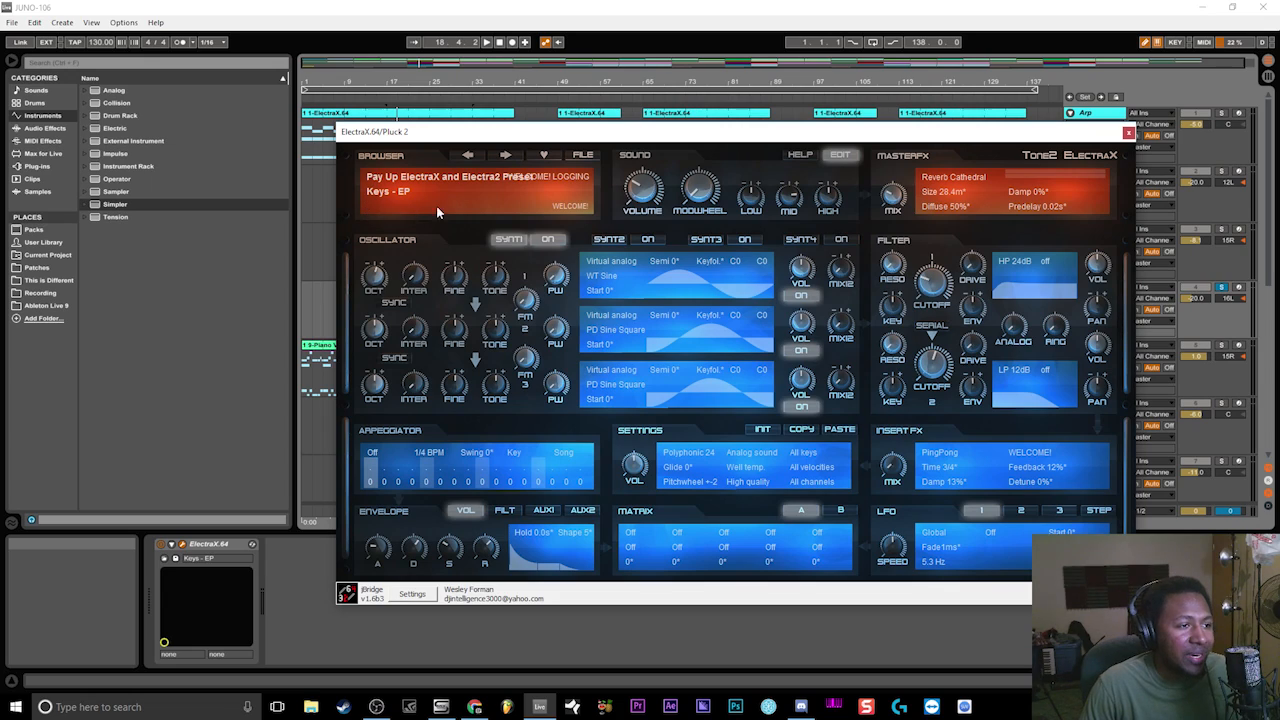
click(1129, 133)
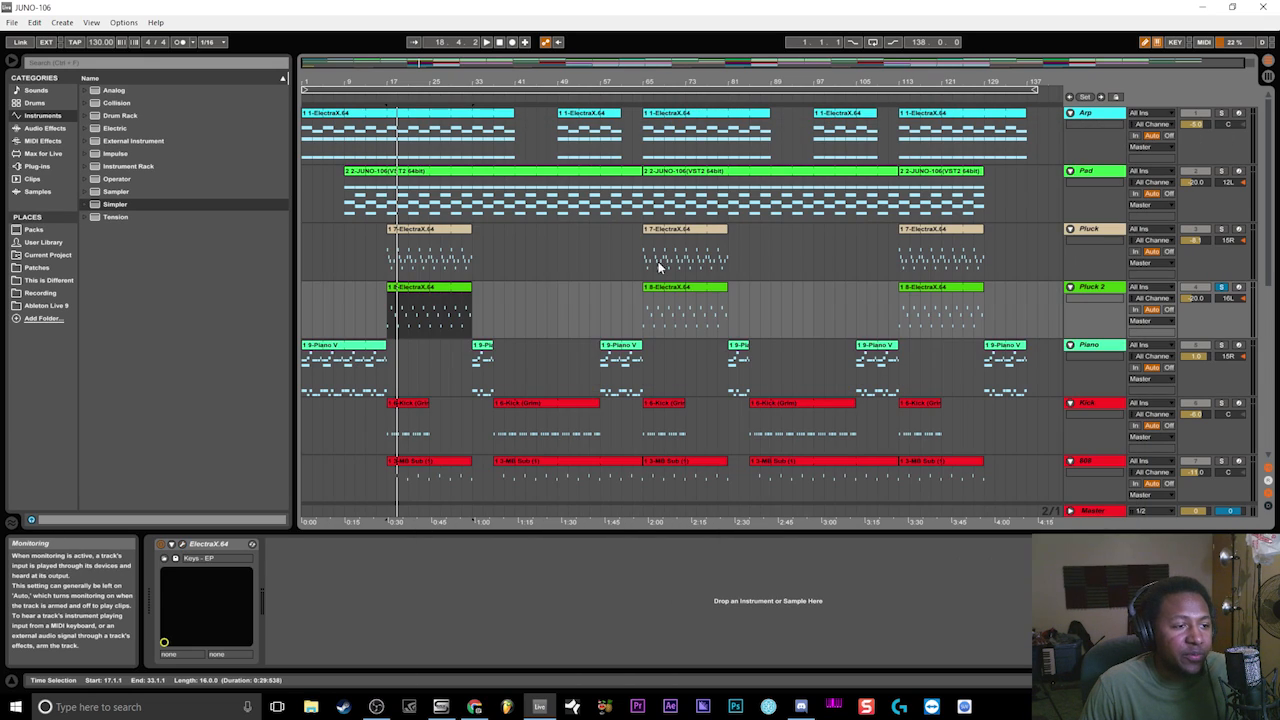
- Examine the first Pluck 2 clip's notes with the editor folded to used keys, and play the soloed track
click(428, 292)
click(1098, 681)
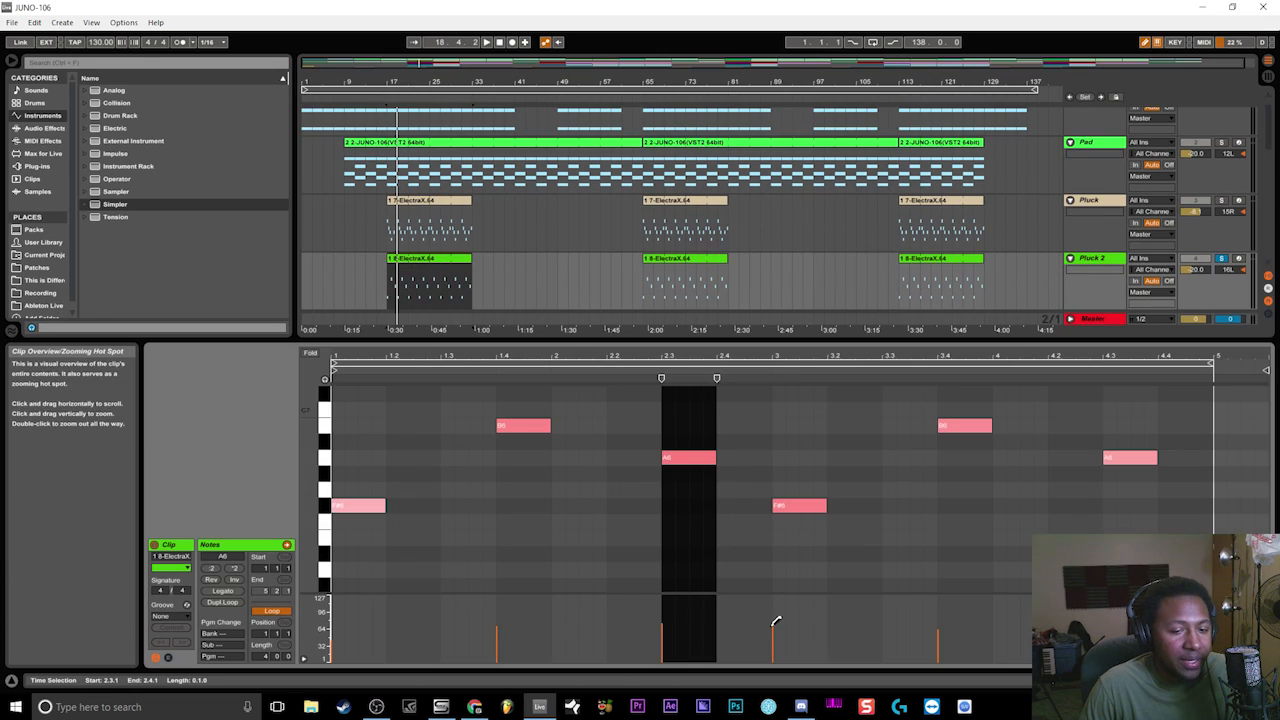
click(310, 354)
click(486, 42)
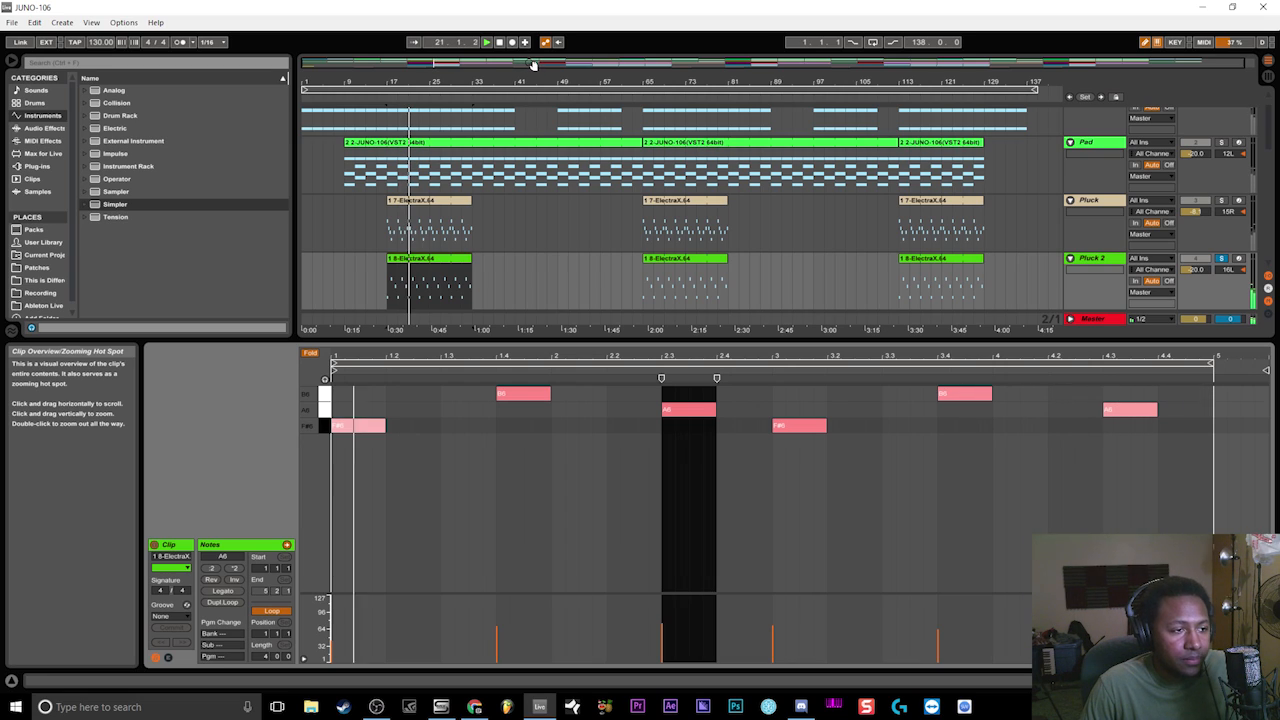
key(space)
- Return to the Pluck 2 track's devices and check the ElectraX preset name again, closing the plug-in window
click(1190, 681)
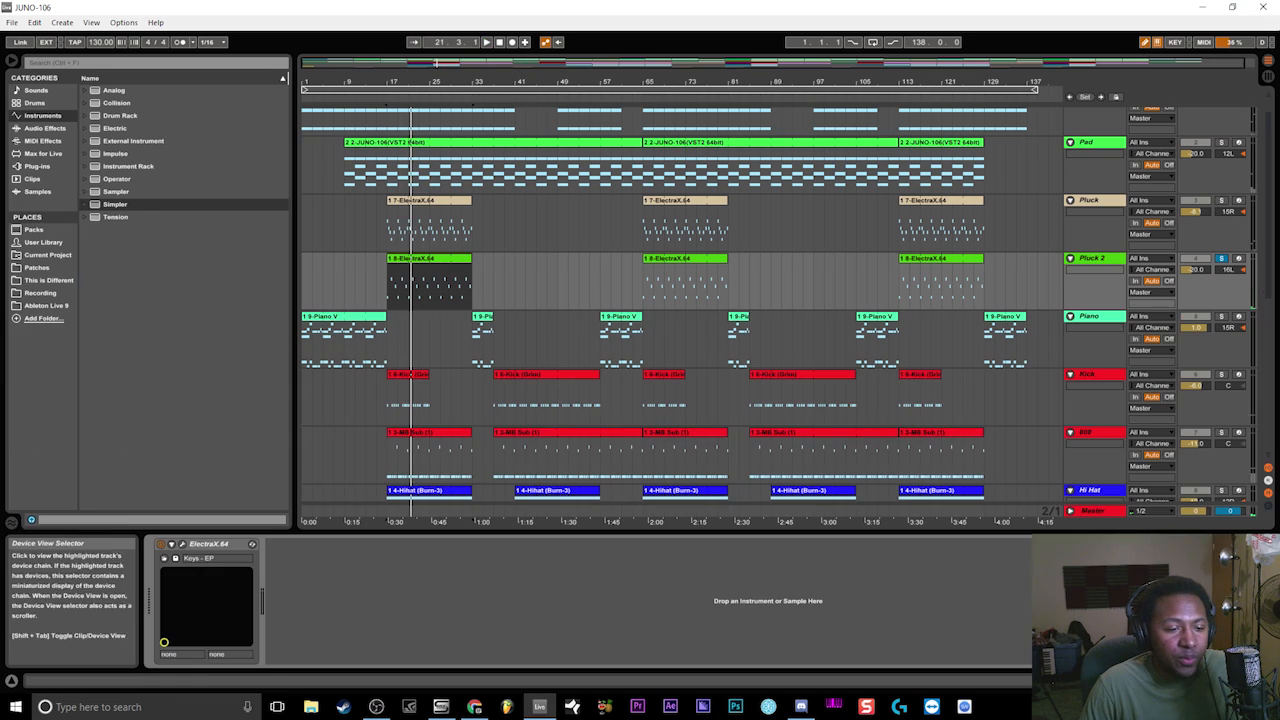
click(181, 544)
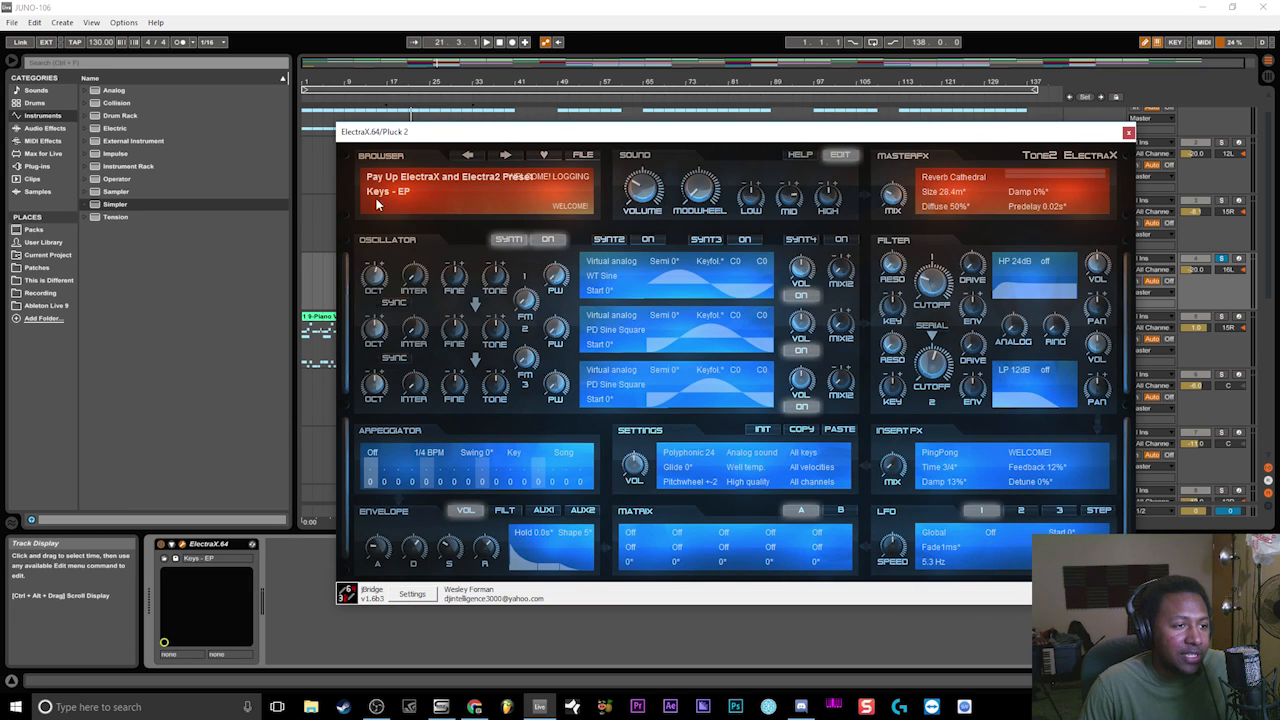
click(1128, 132)
- Show the Piano track's devices, solo the track, and examine the preset and settings in its Piano V window
scroll(566, 335, down, 1)
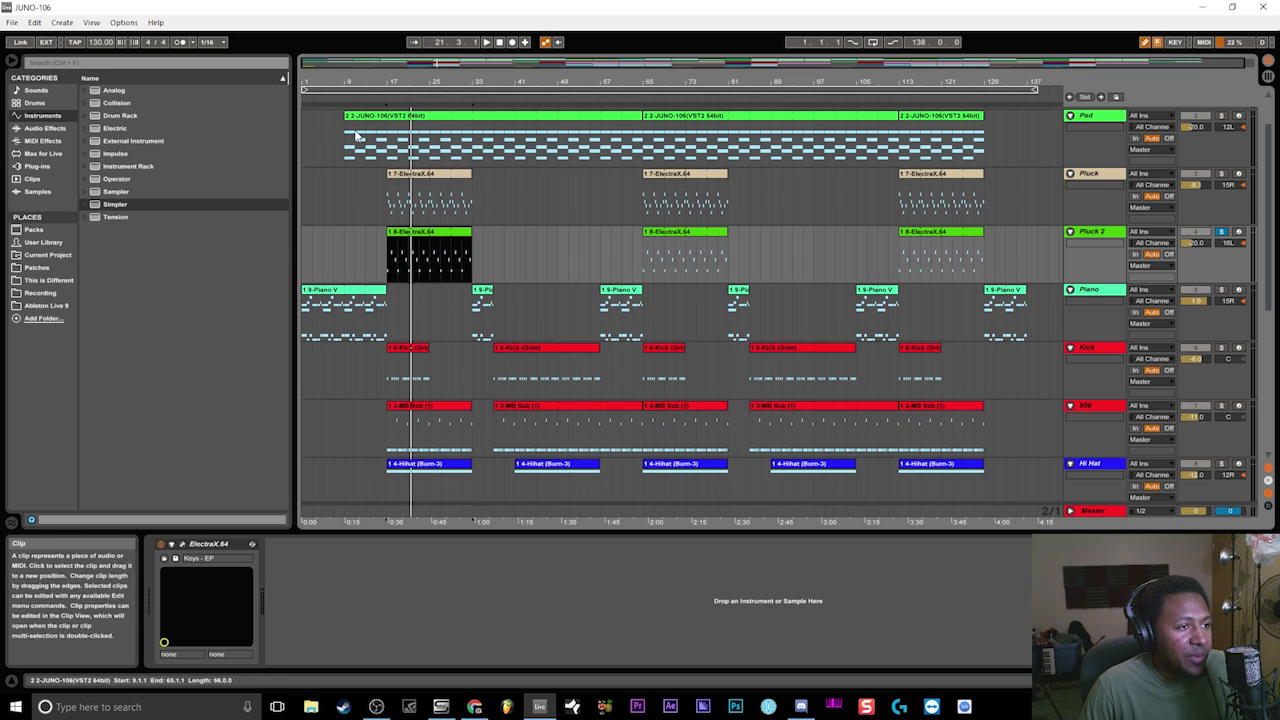
key(Home)
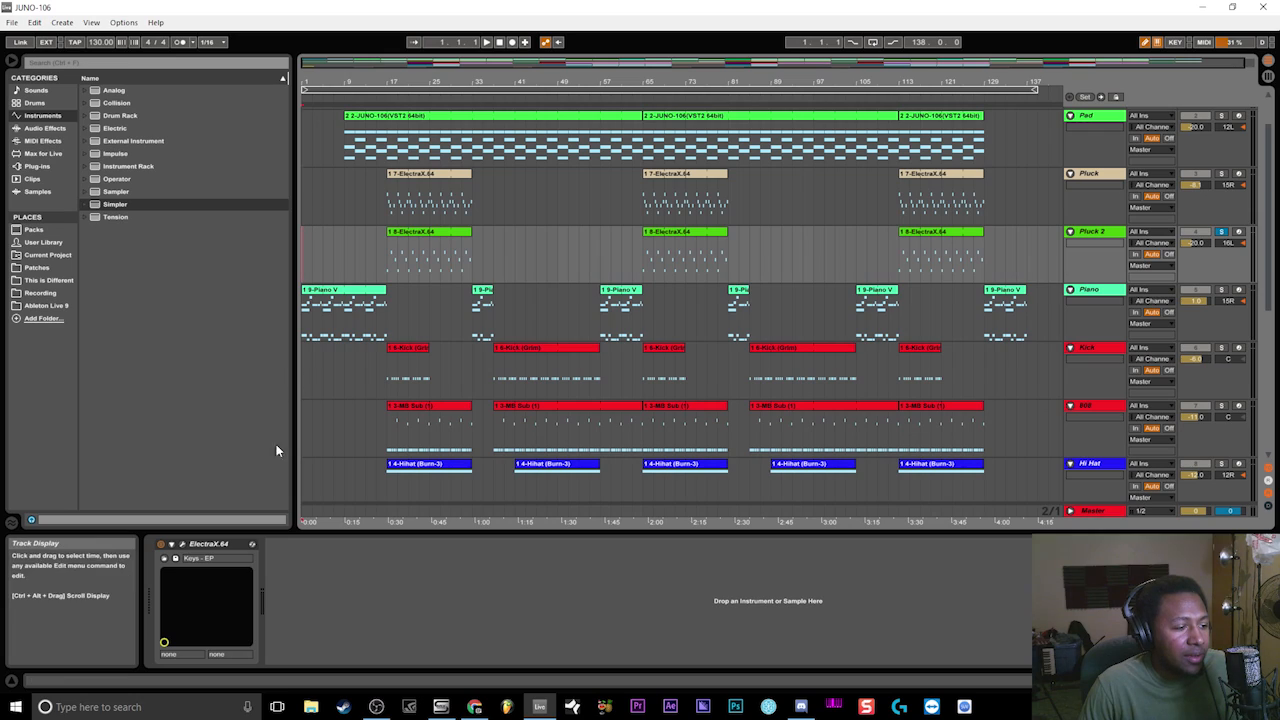
click(350, 315)
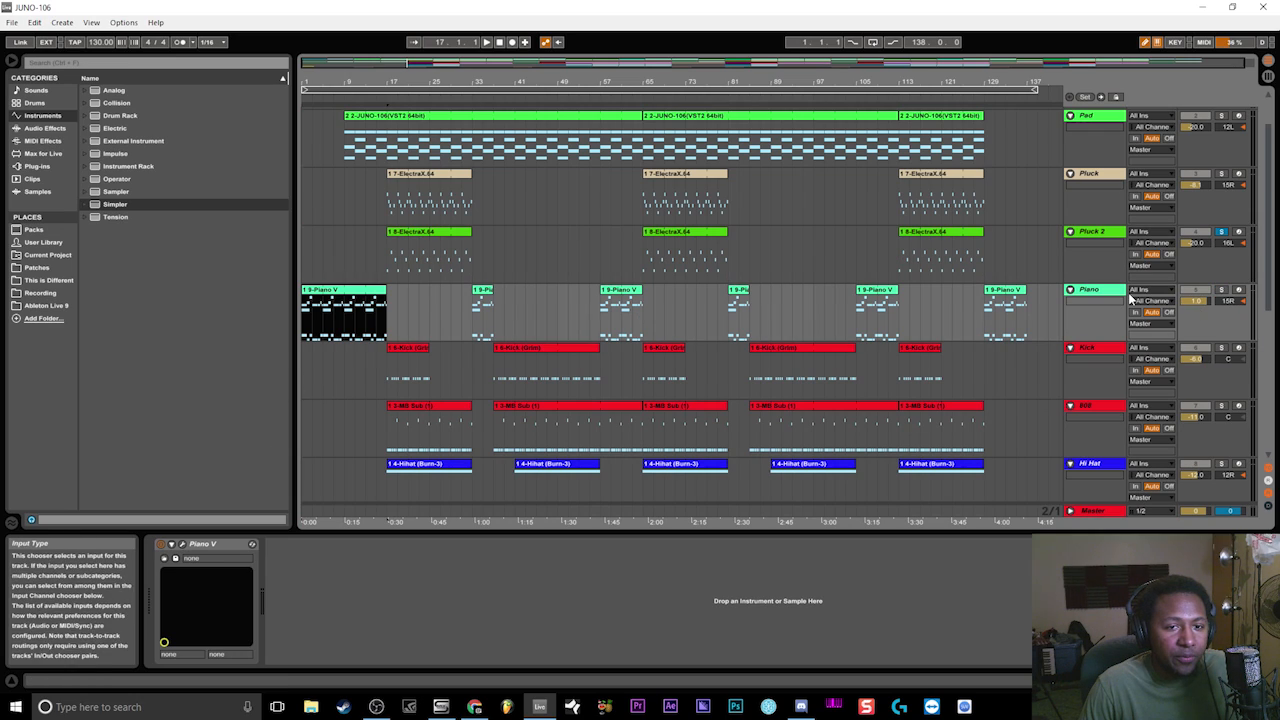
click(1221, 290)
click(1113, 289)
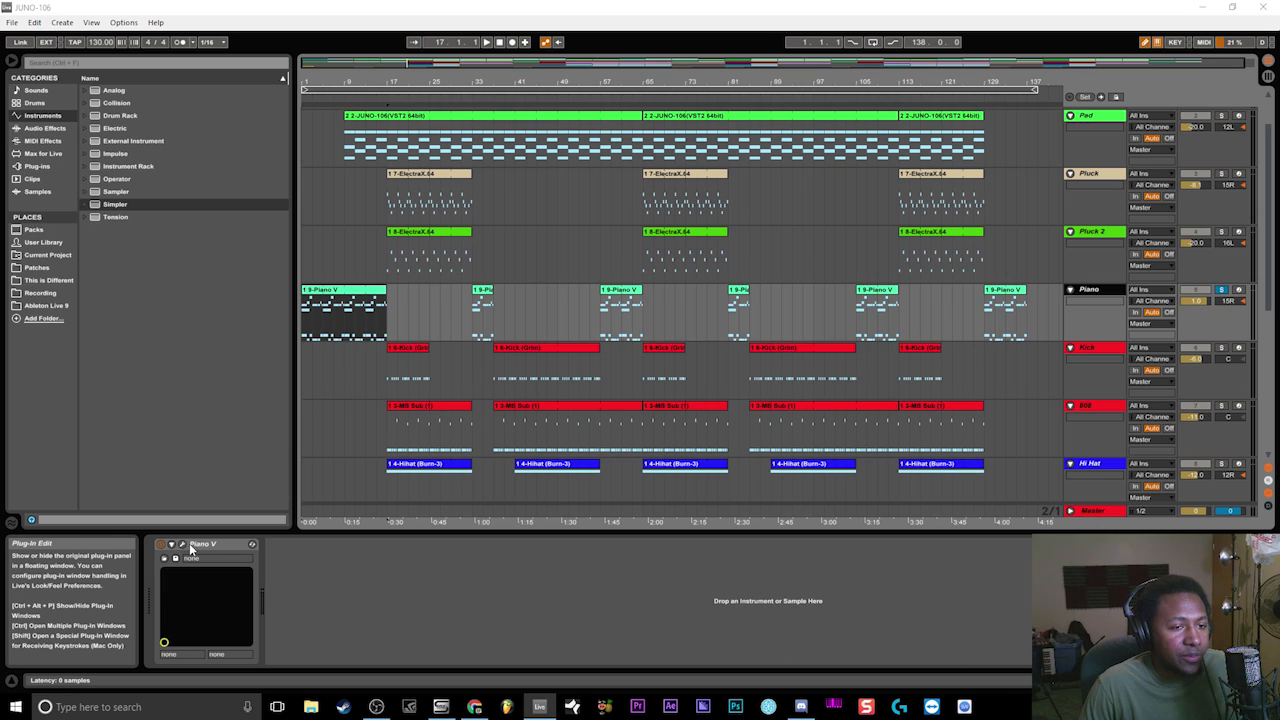
drag(1279, 89, 483, 90)
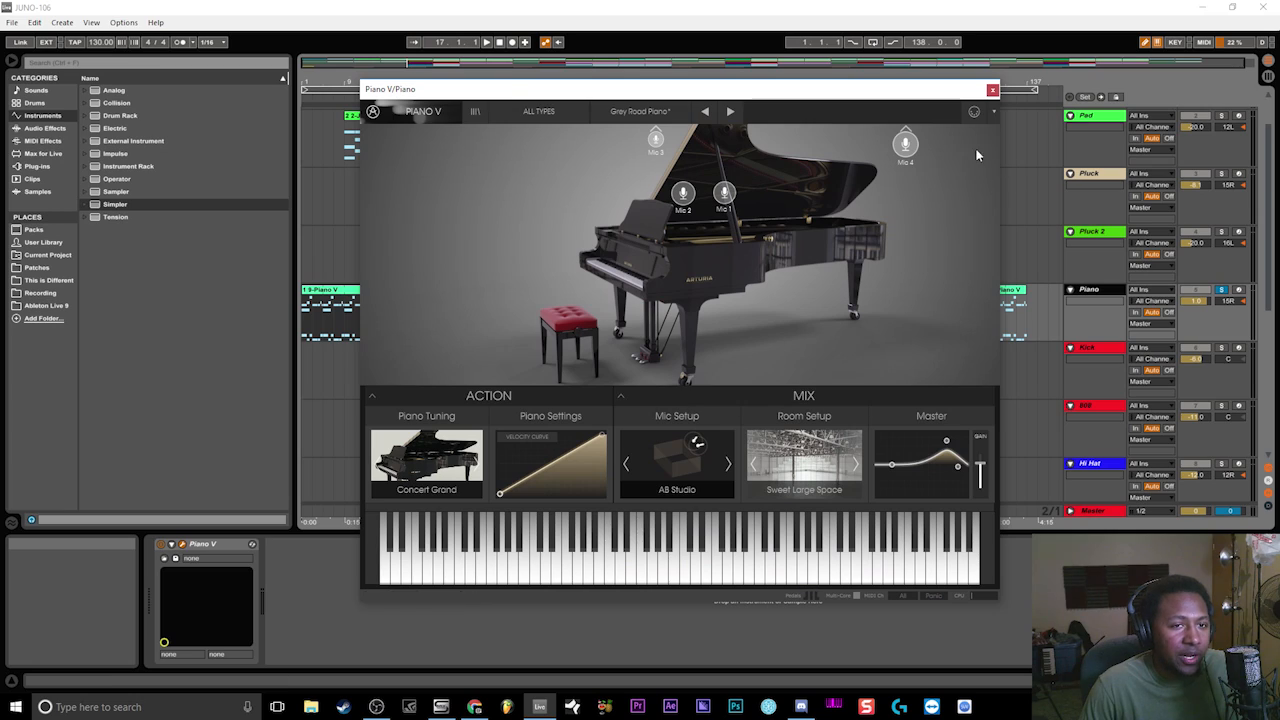
click(992, 91)
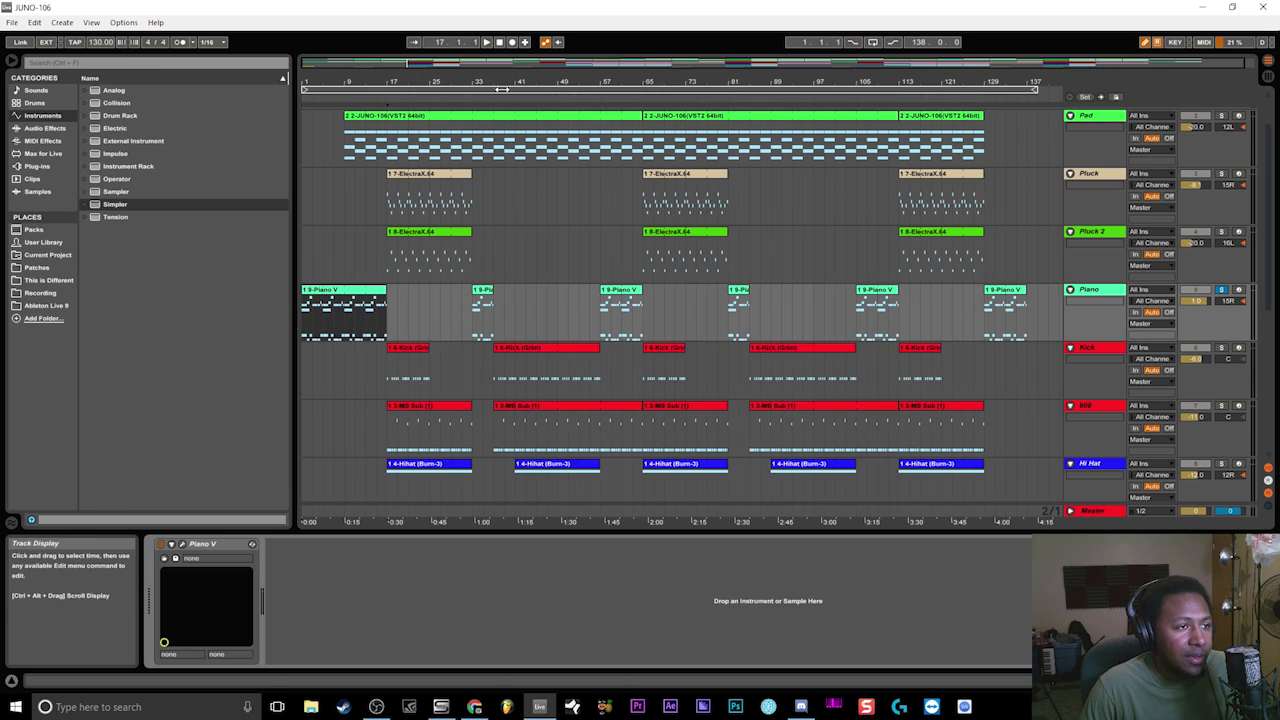
- Play the soloed Piano track from the start of the song and examine the notes of its first clip
click(350, 310)
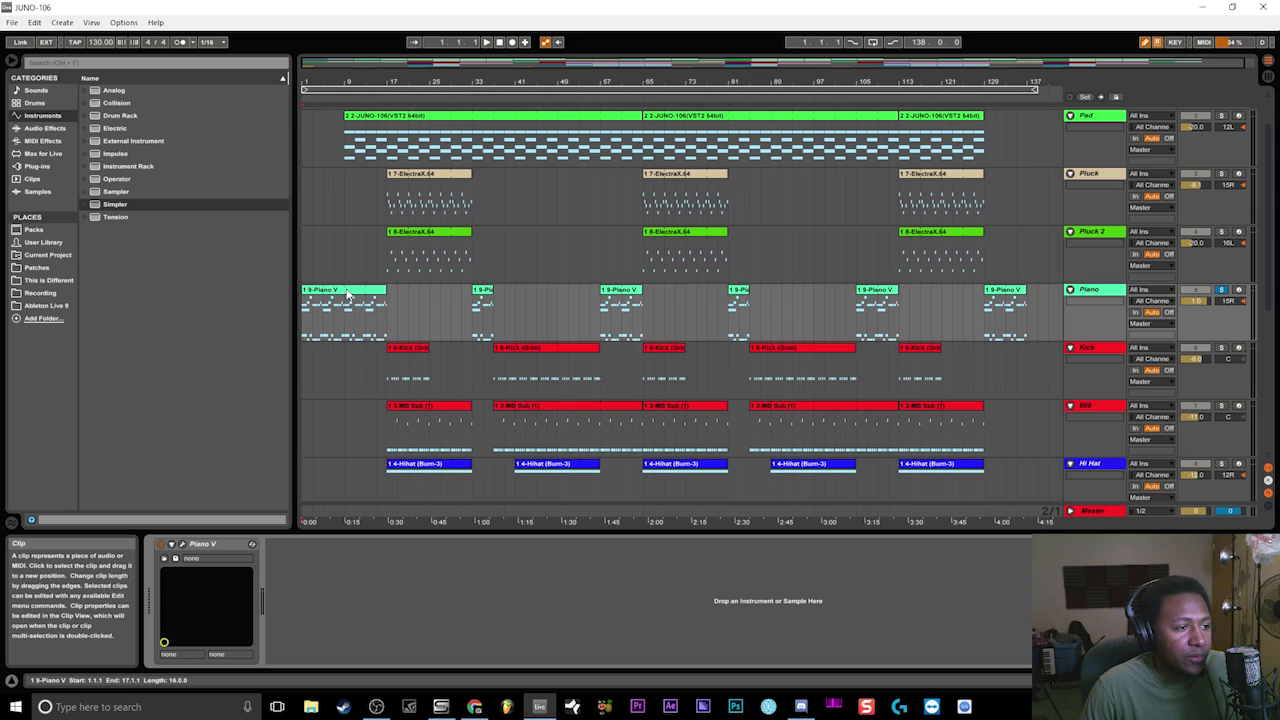
key(space)
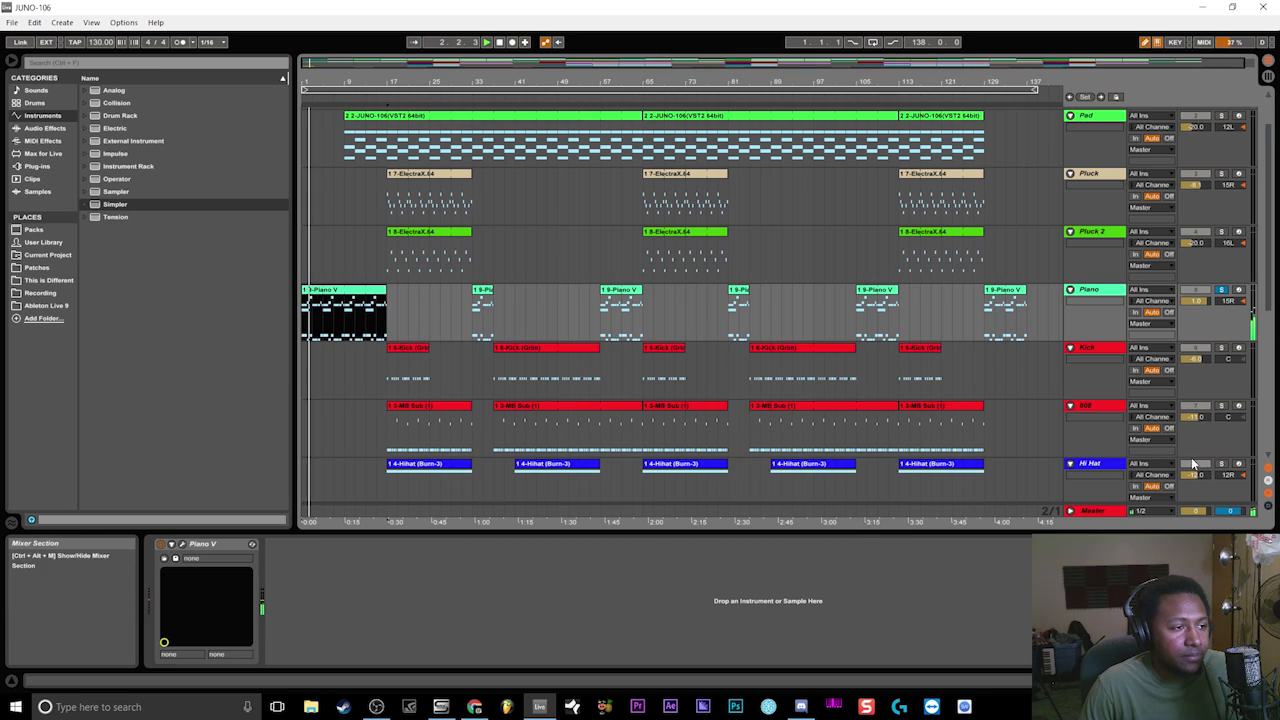
click(1120, 681)
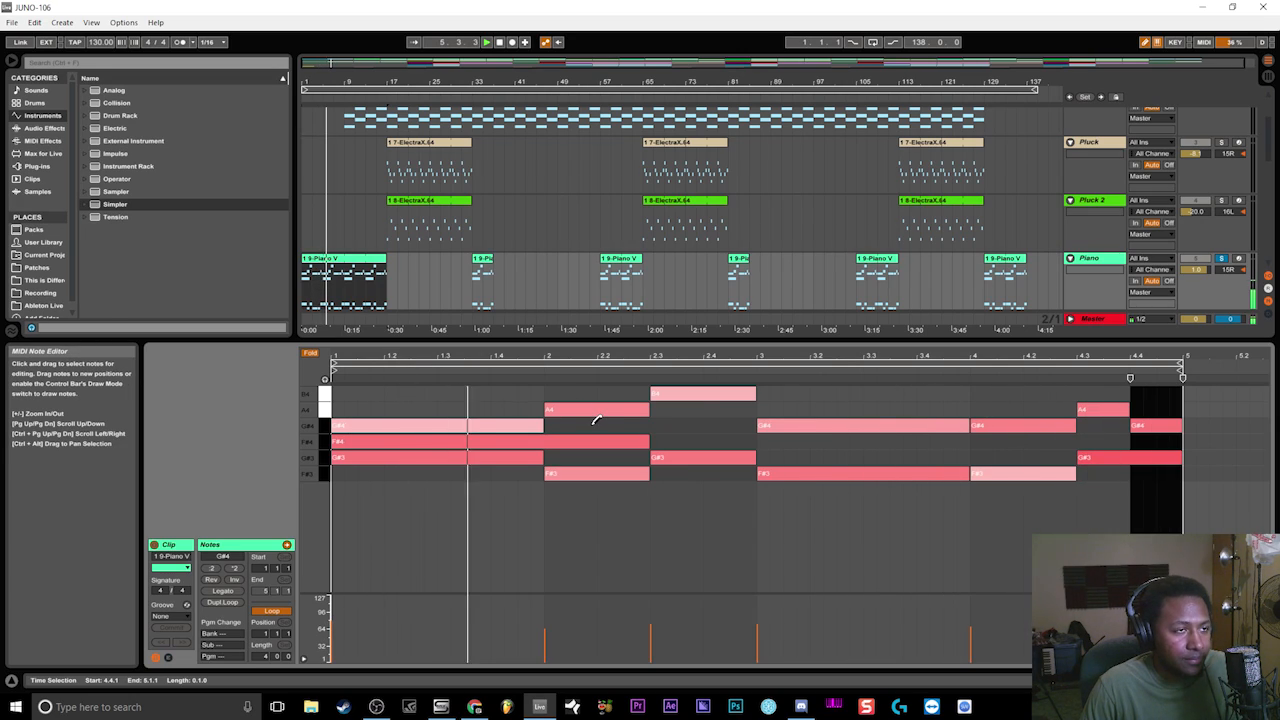
click(501, 45)
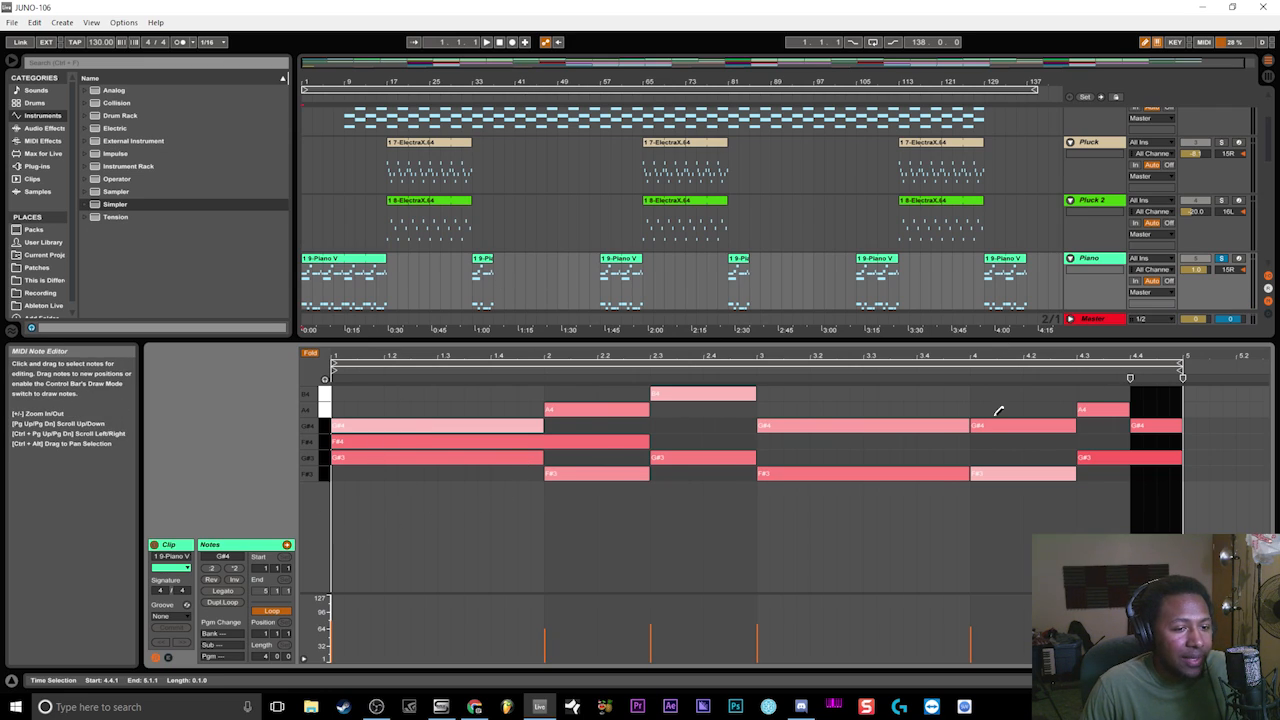
- Solo the Arp track and play it from the start of the song for comparison with the piano
scroll(345, 200, up, 3)
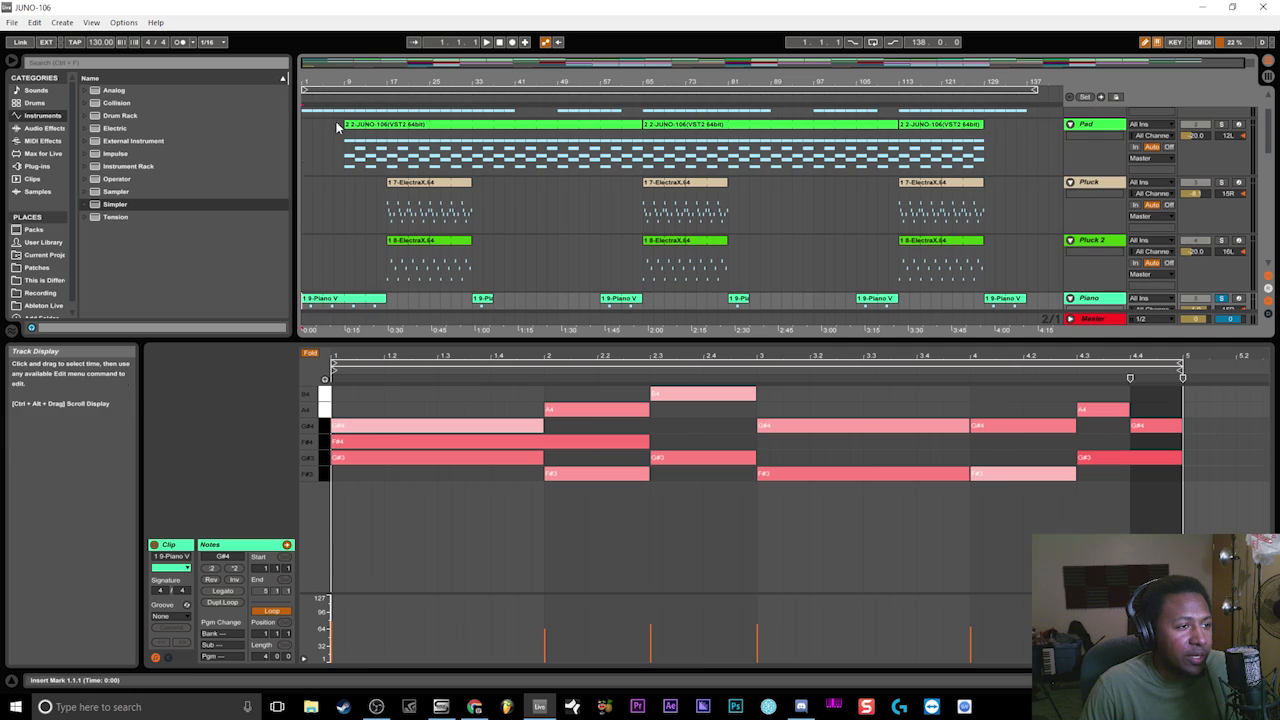
scroll(337, 126, up, 2)
click(1222, 113)
key(space)
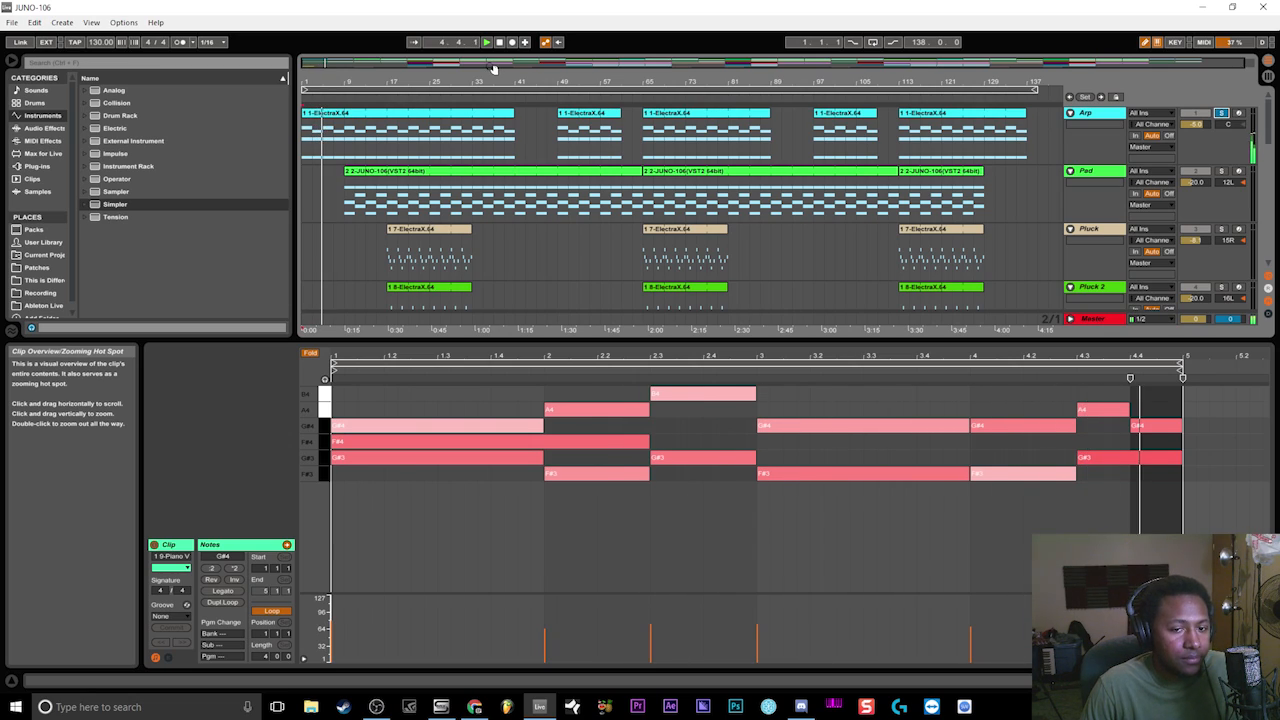
click(499, 43)
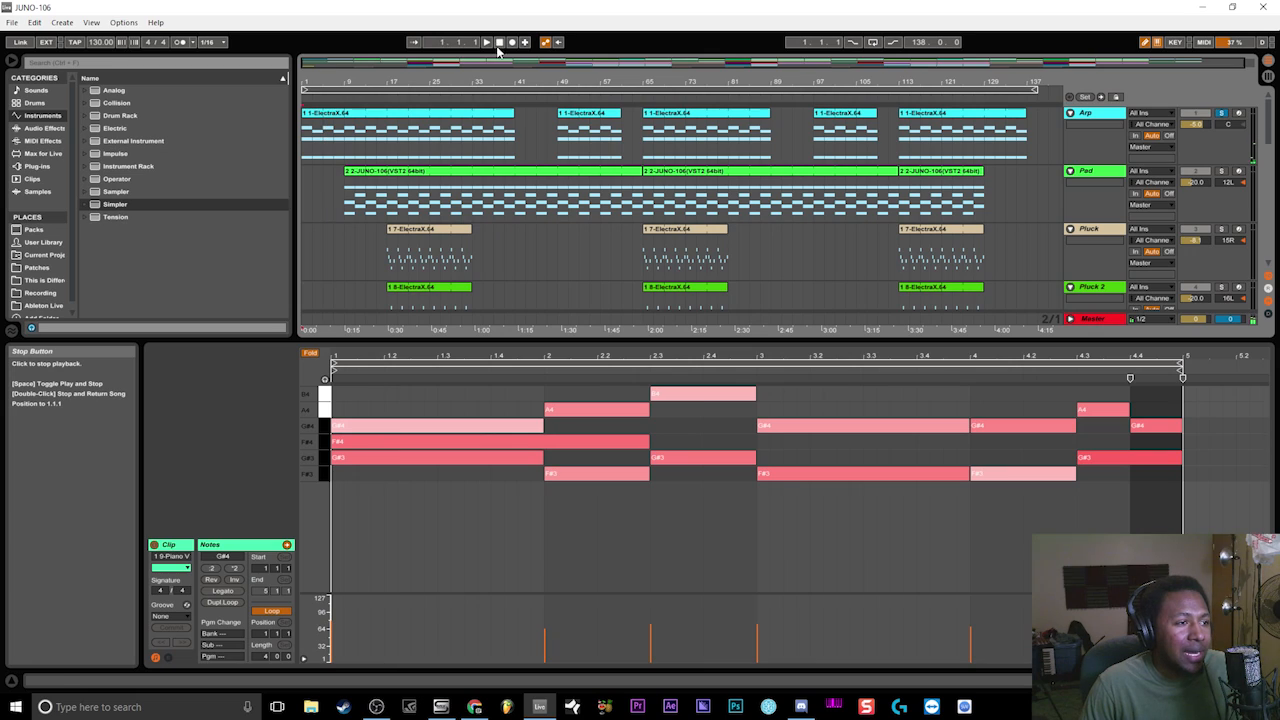
- Solo the Kick track, show its first clip's notes, and loop the arrangement over that clip from bar 17 for 8 bars
scroll(598, 180, down, 5)
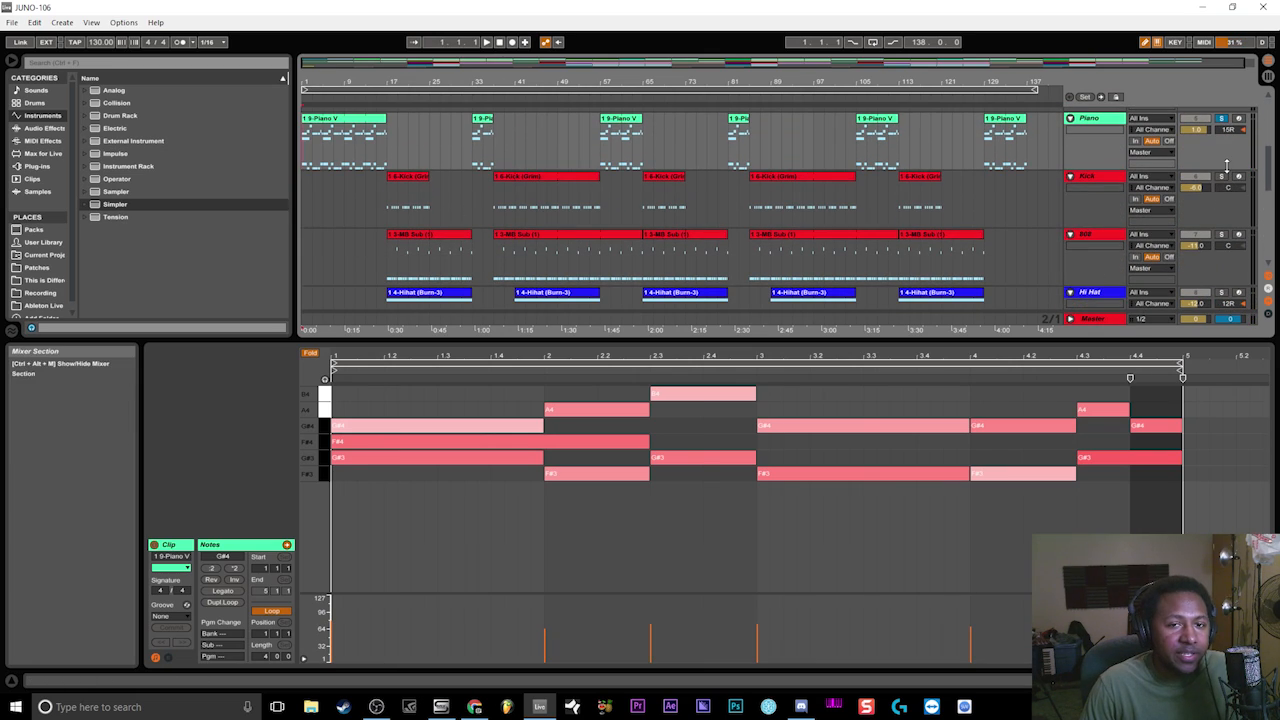
click(407, 185)
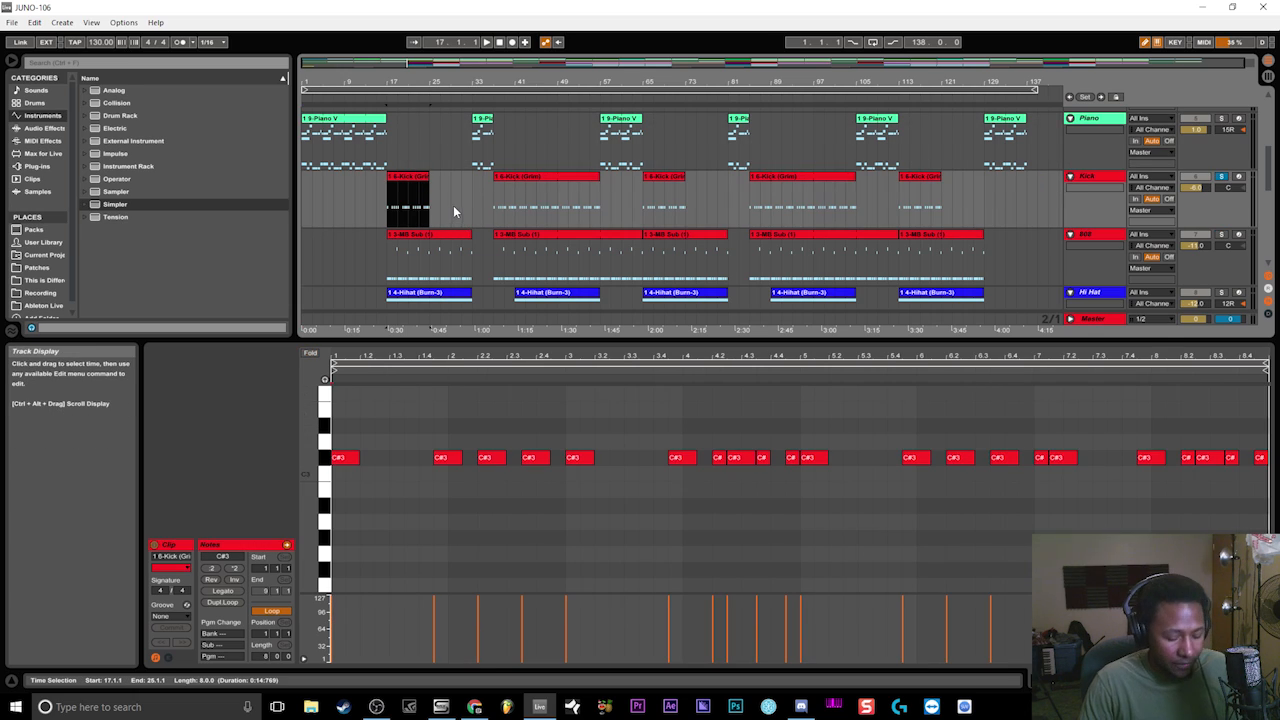
key(ctrl+l)
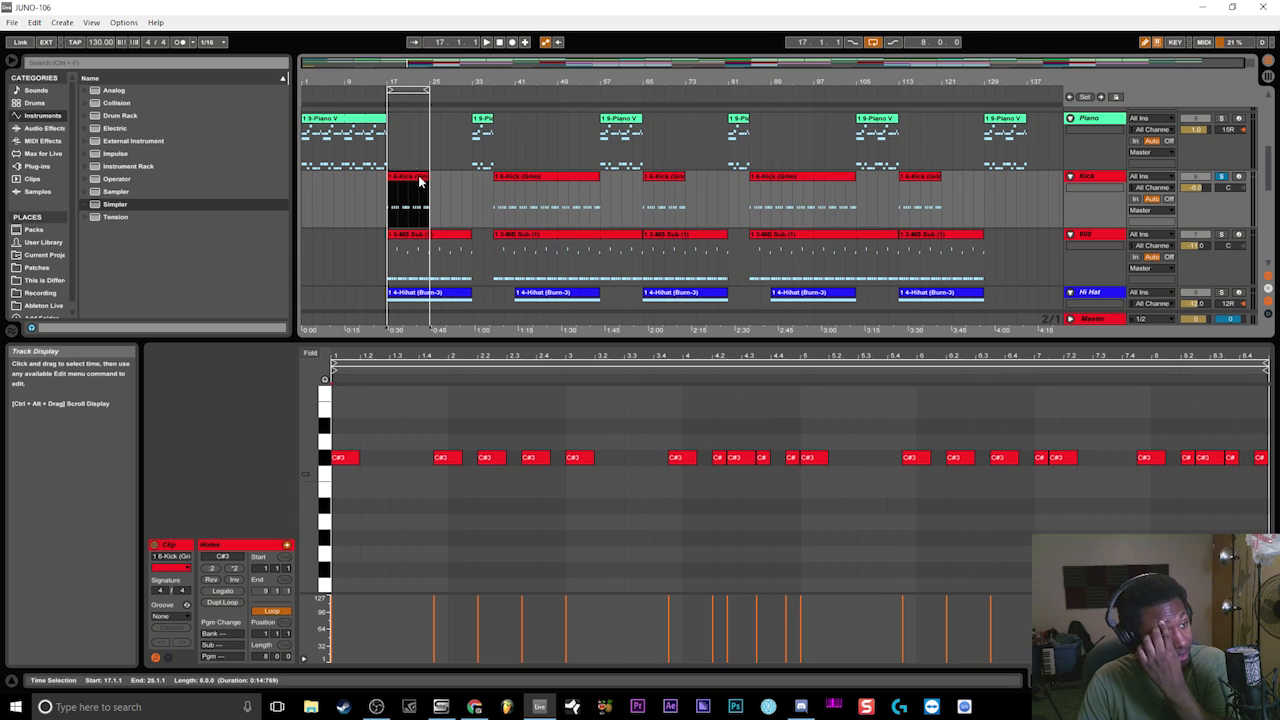
right_click(386, 102)
click(606, 40)
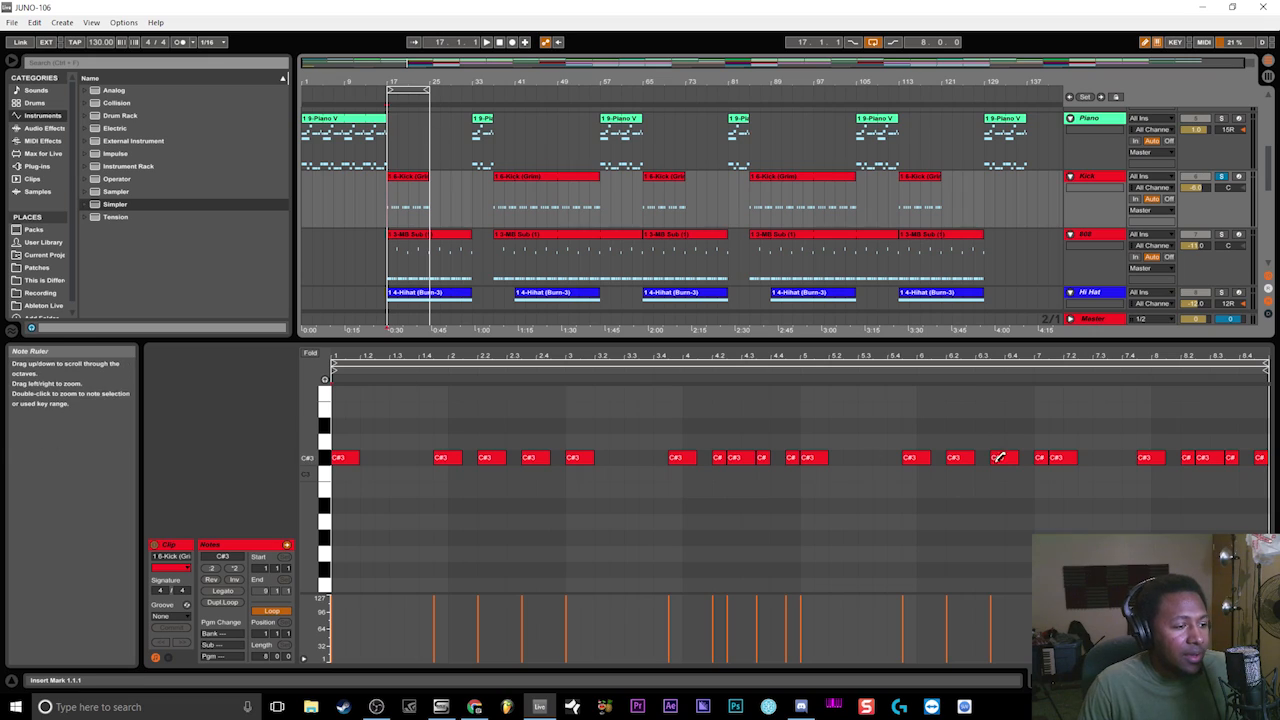
- Show the Kick track's devices and audition its sound live with monitoring set to In, returning monitoring to Auto
click(1190, 681)
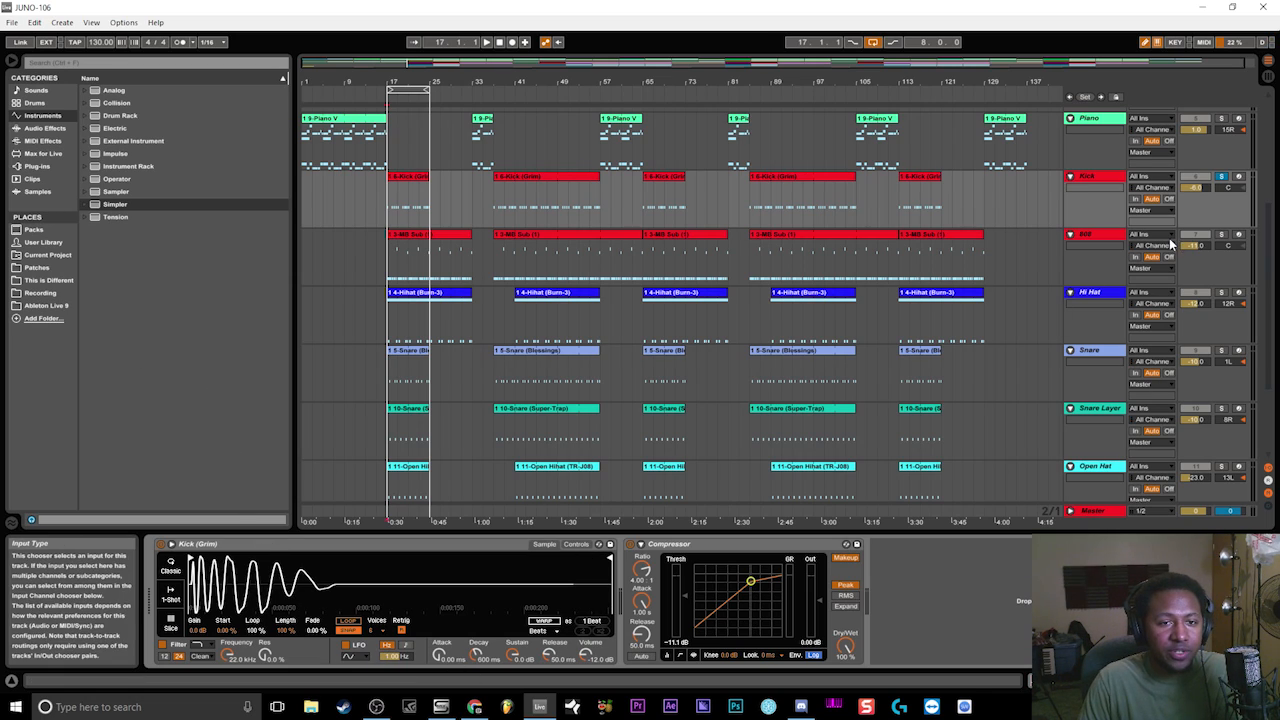
click(1135, 199)
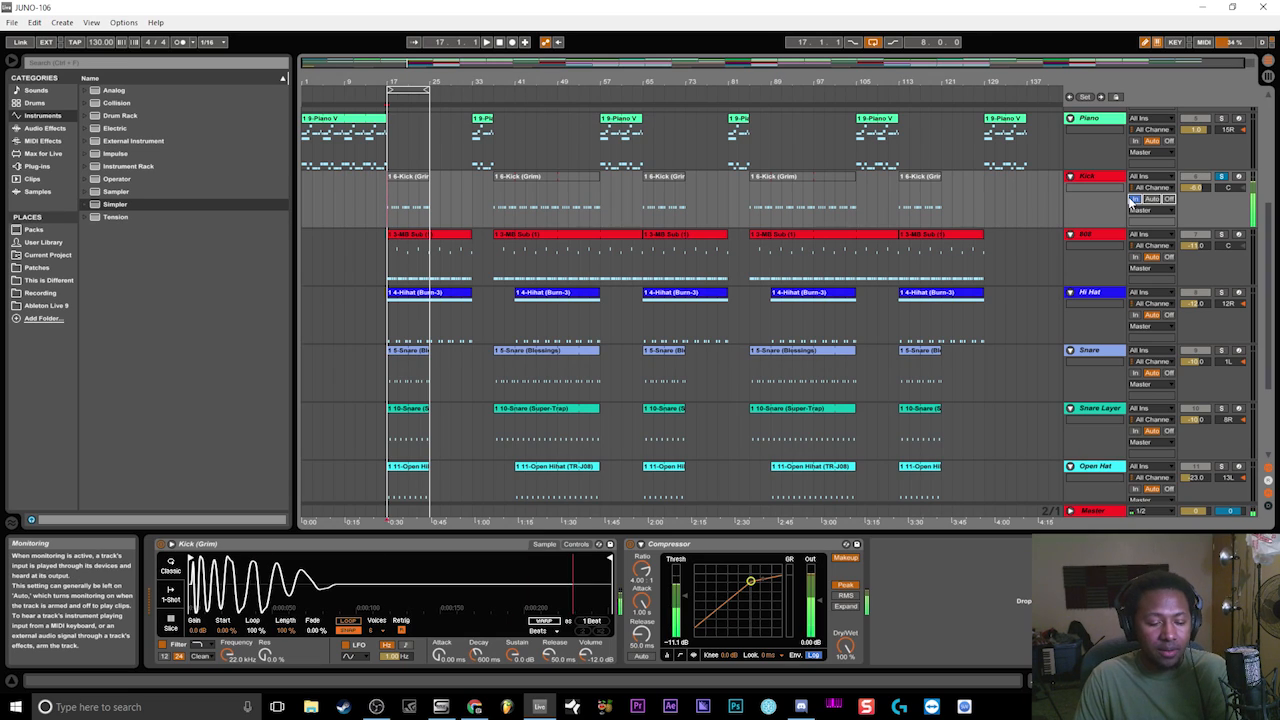
click(1152, 199)
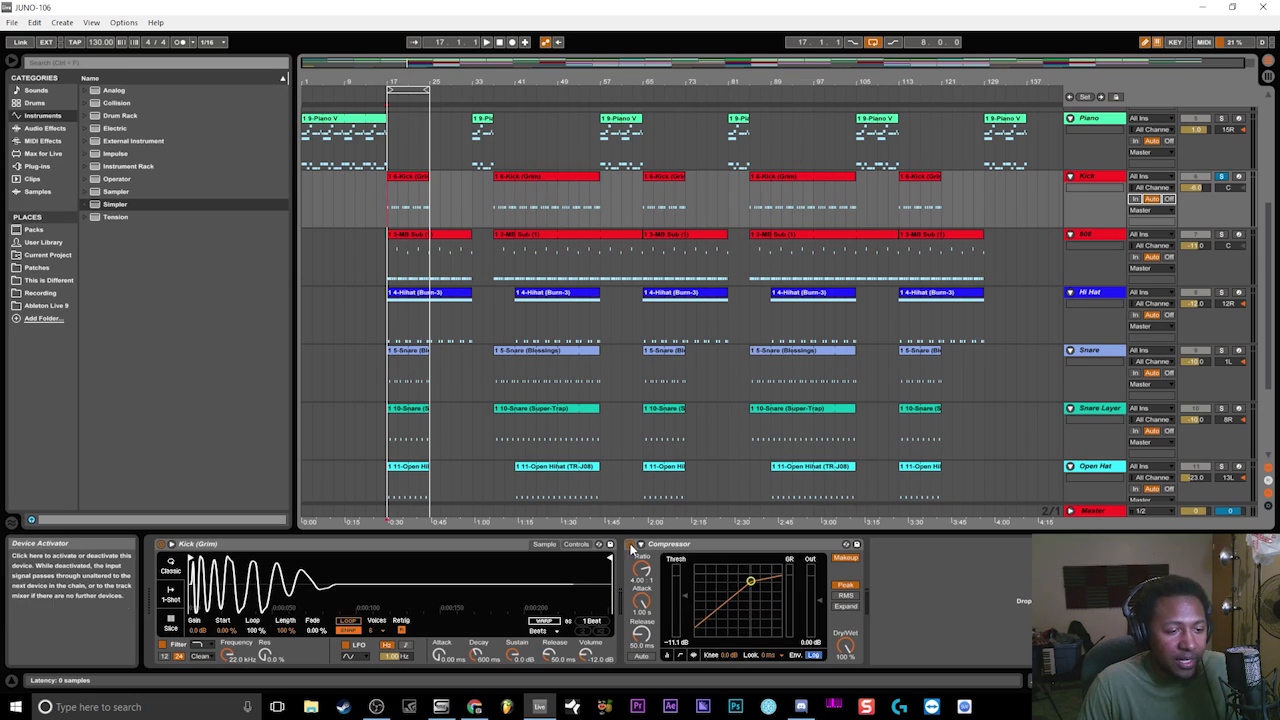
- Audition the Kick with its Compressor off and on using In monitoring, and set monitoring back to Auto
click(630, 545)
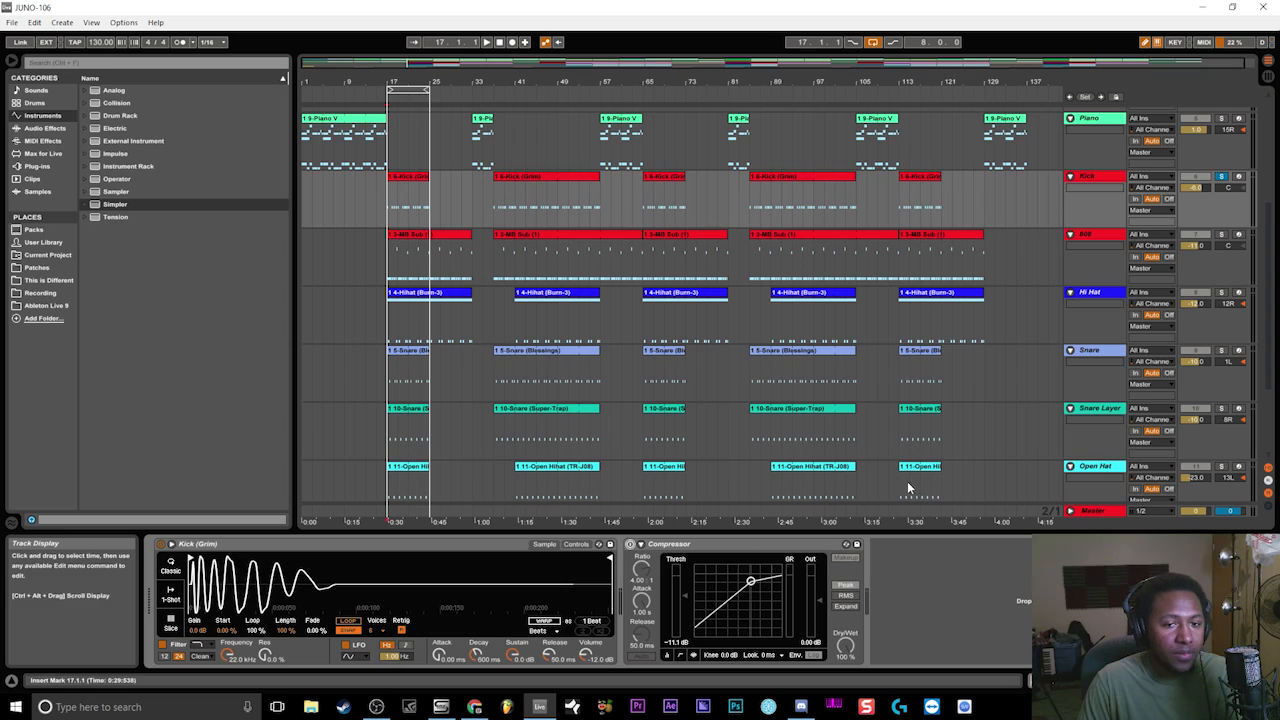
click(1136, 199)
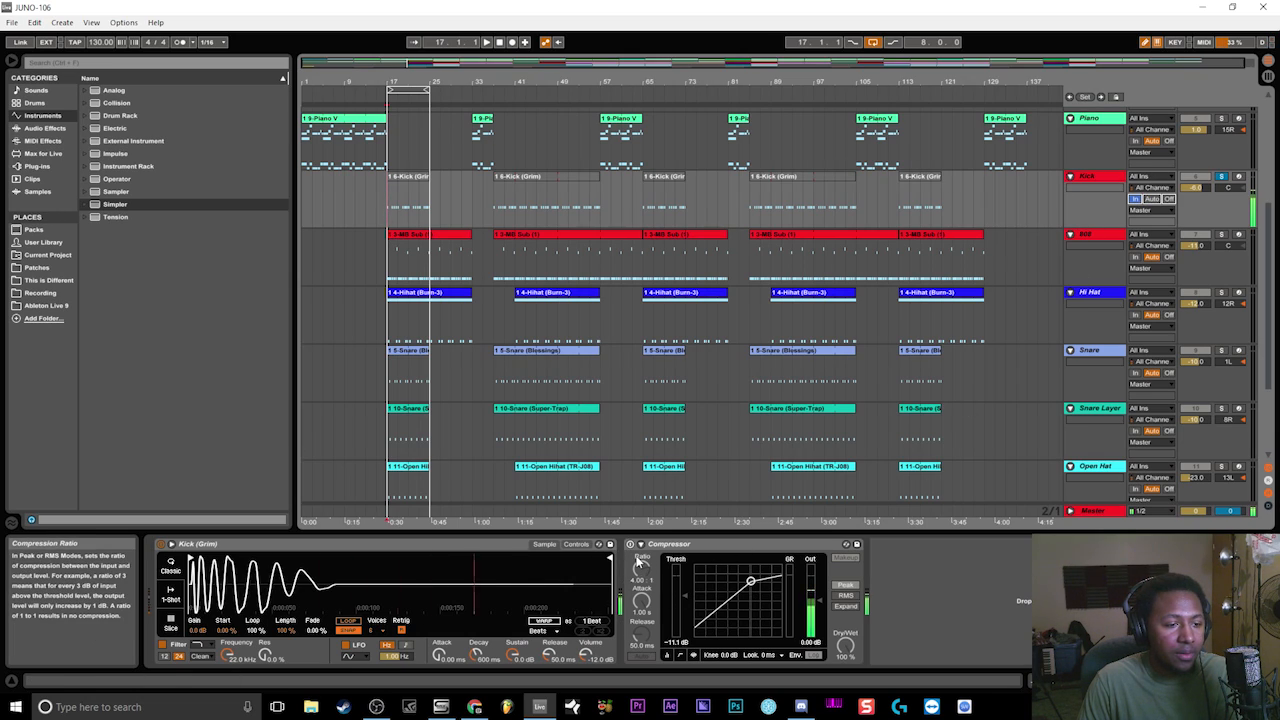
click(630, 545)
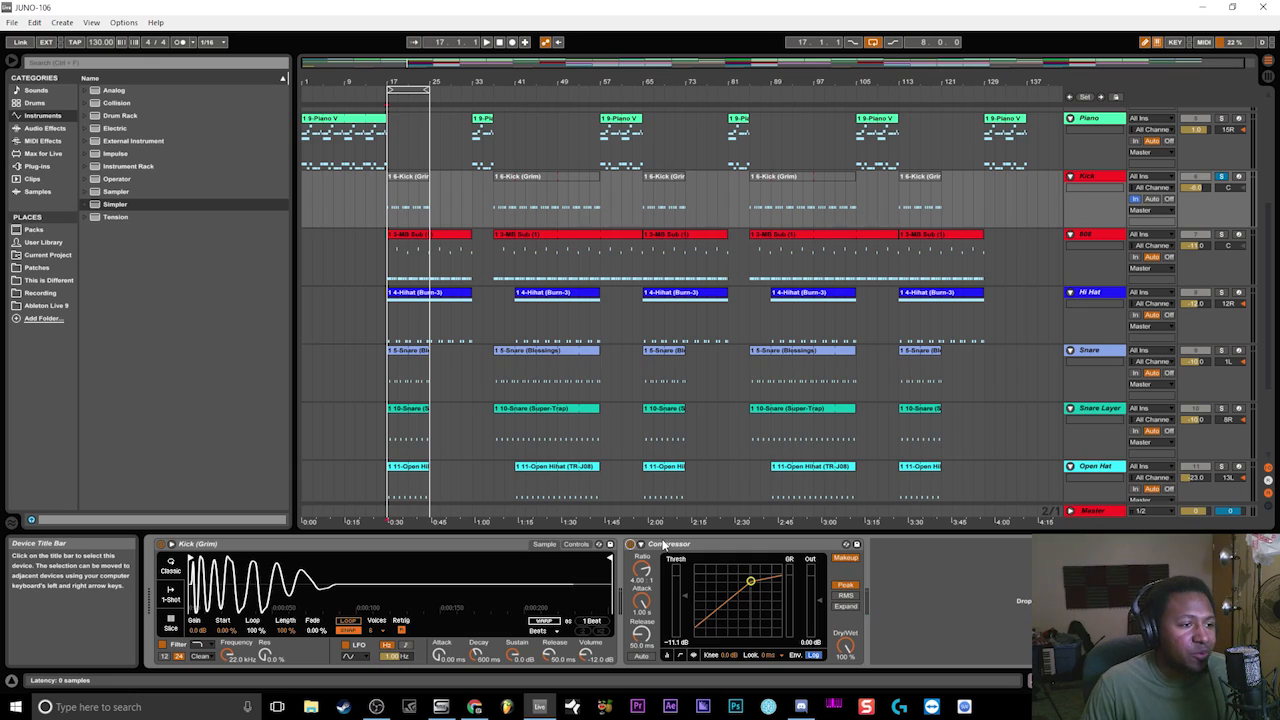
click(405, 177)
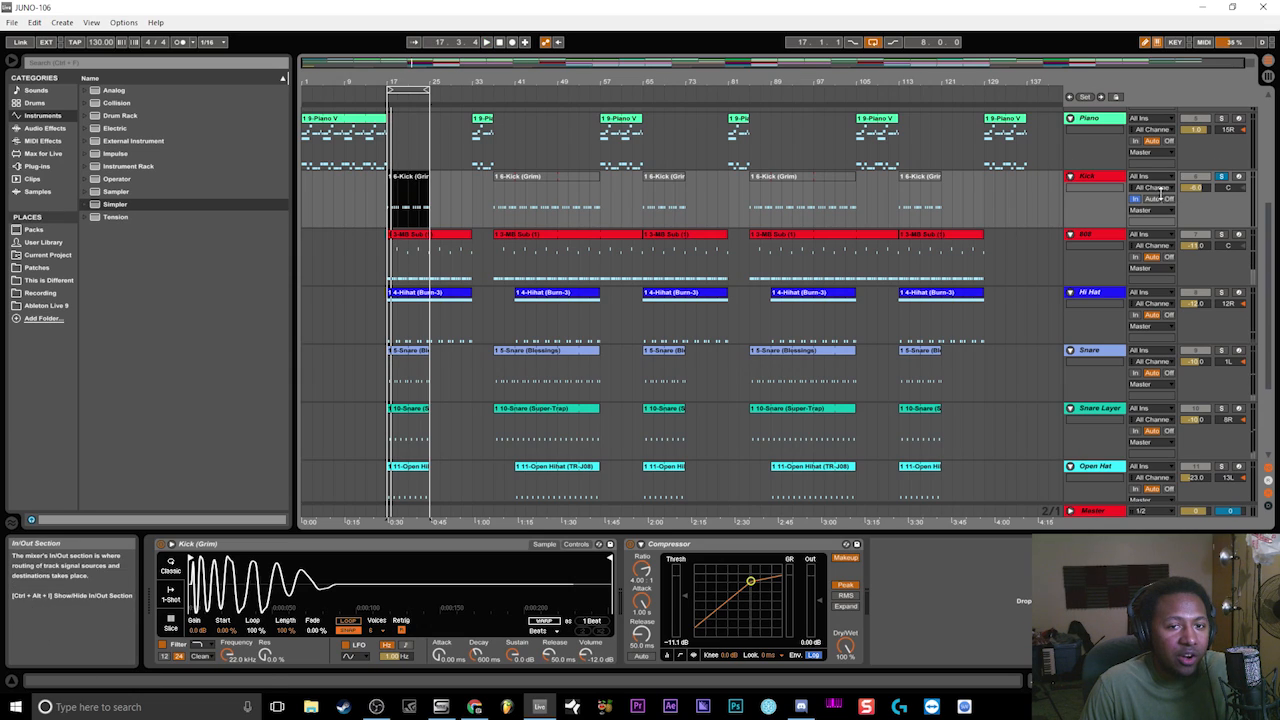
click(1152, 198)
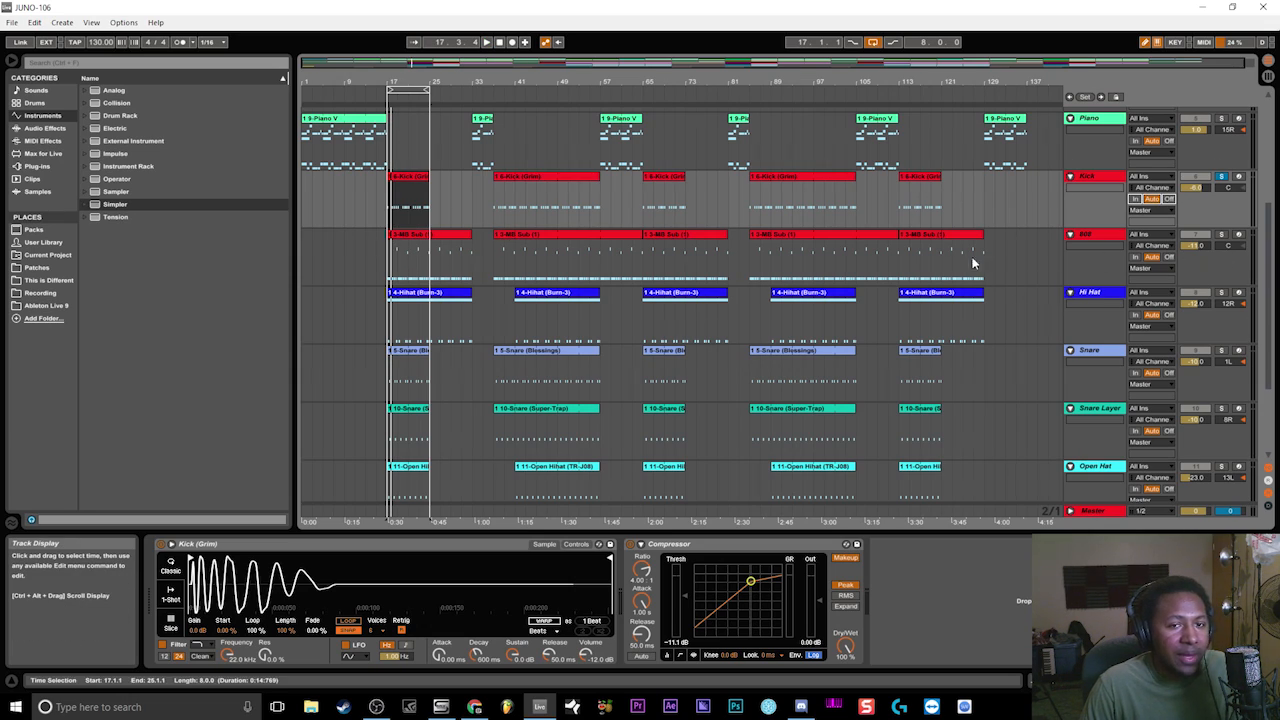
- Unsolo the Kick track and try deactivating the melodic tracks from Arp through Piano
click(1222, 178)
scroll(1197, 185, up, 5)
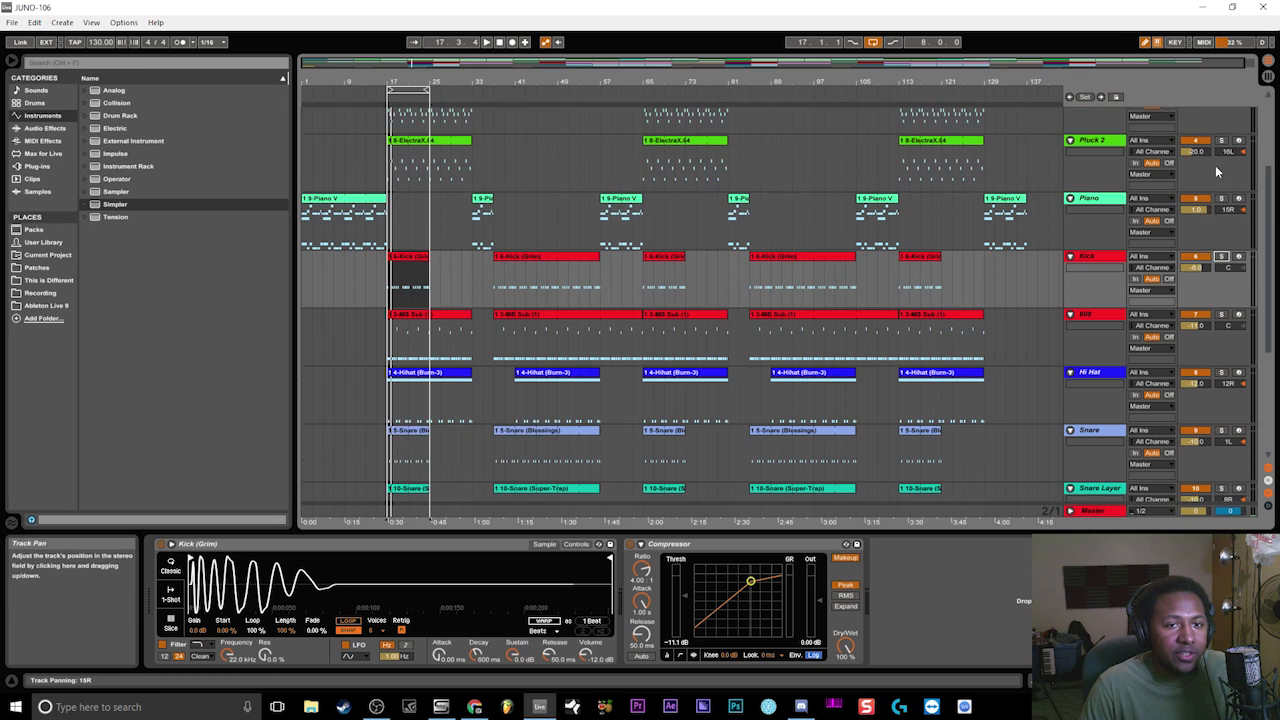
click(1106, 117)
scroll(1100, 280, down, 2)
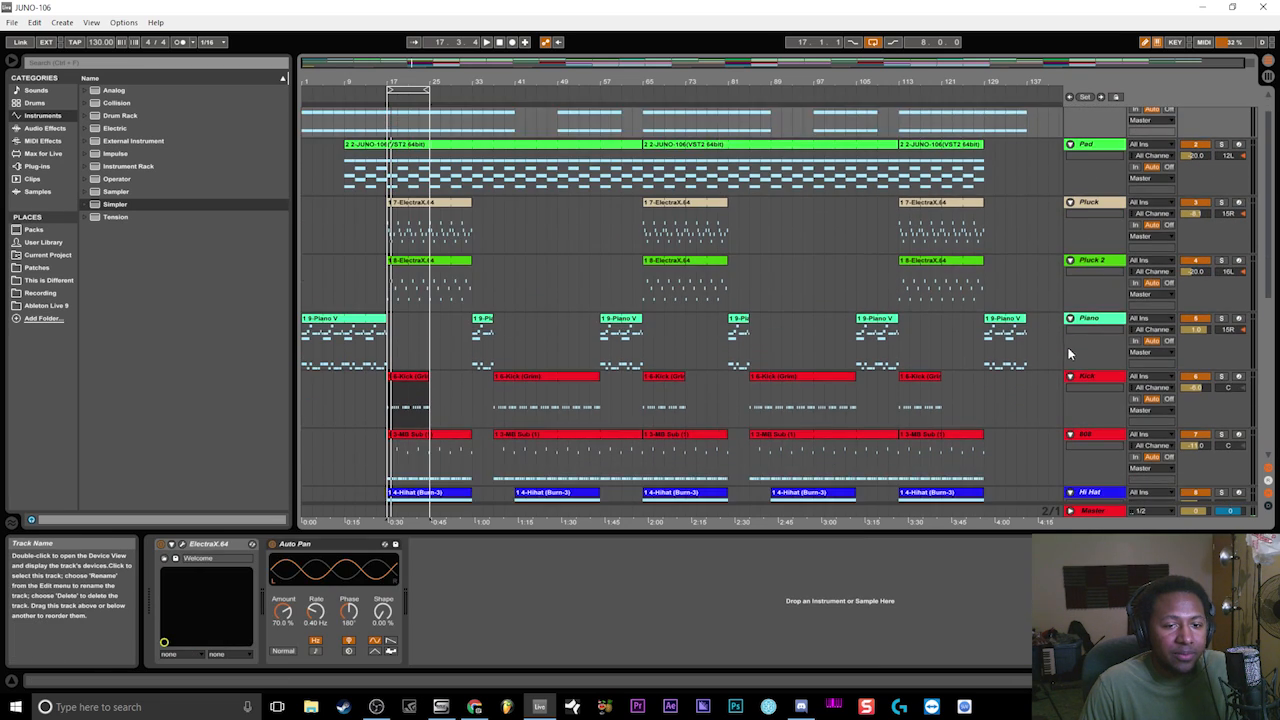
shift+click(1090, 293)
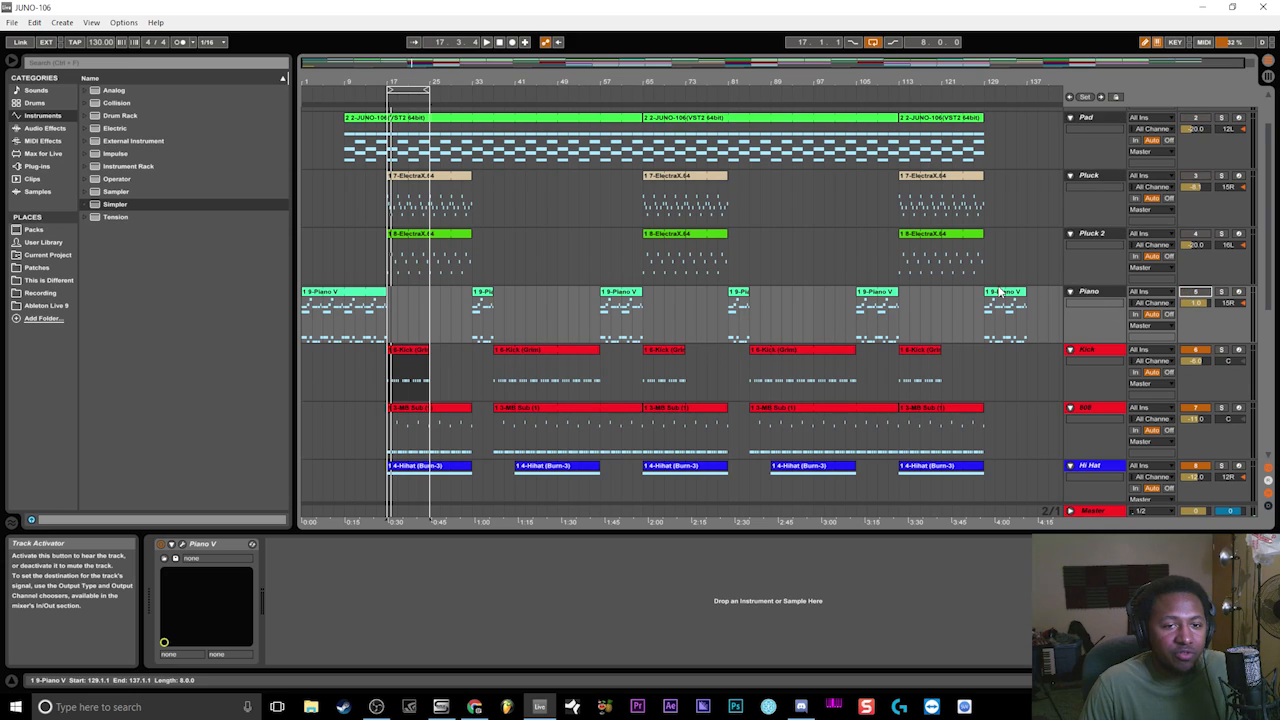
scroll(591, 314, down, 2)
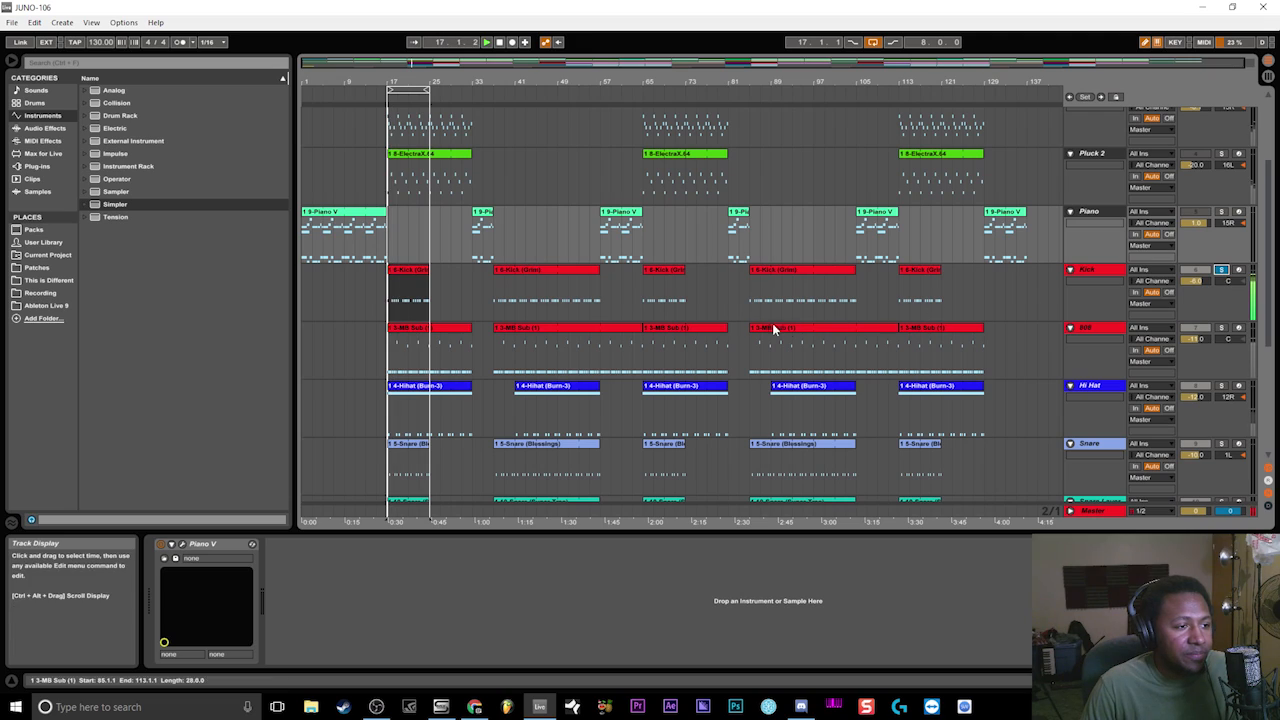
- Show the 808 track's devices, solo it together with the Kick, and examine its CamelCrusher window
click(413, 333)
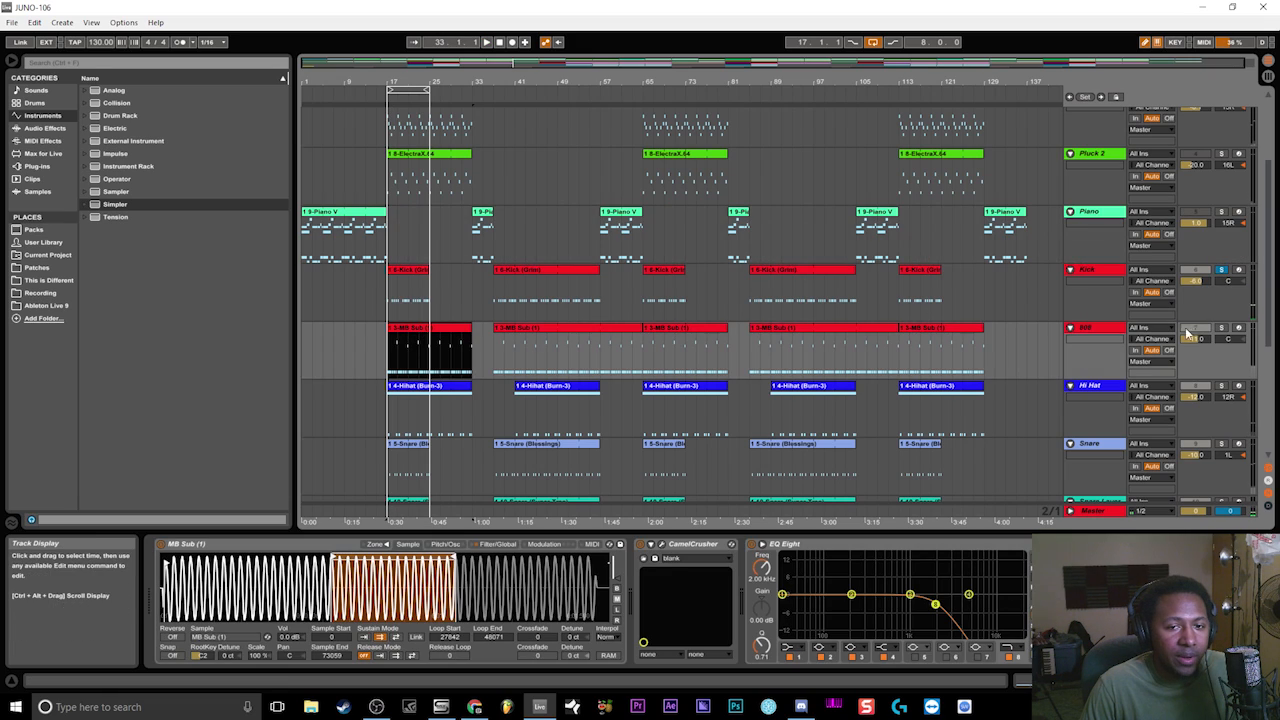
click(1222, 329)
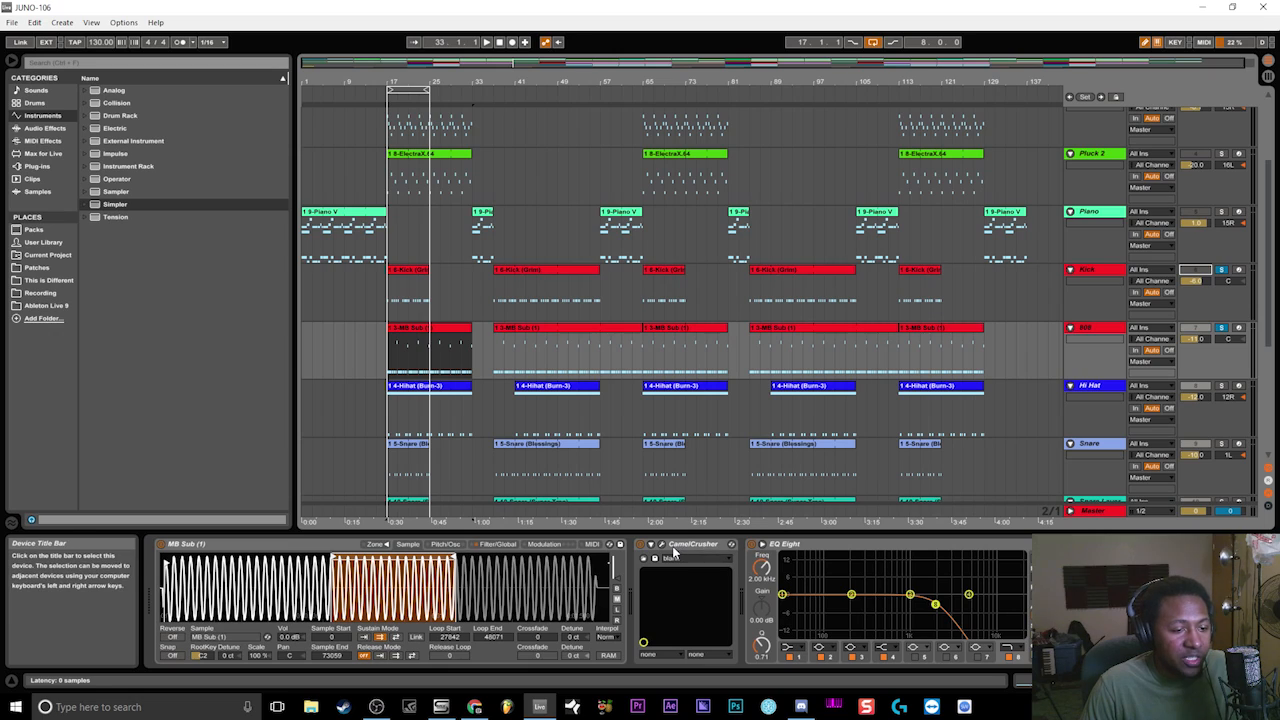
drag(611, 222, 666, 177)
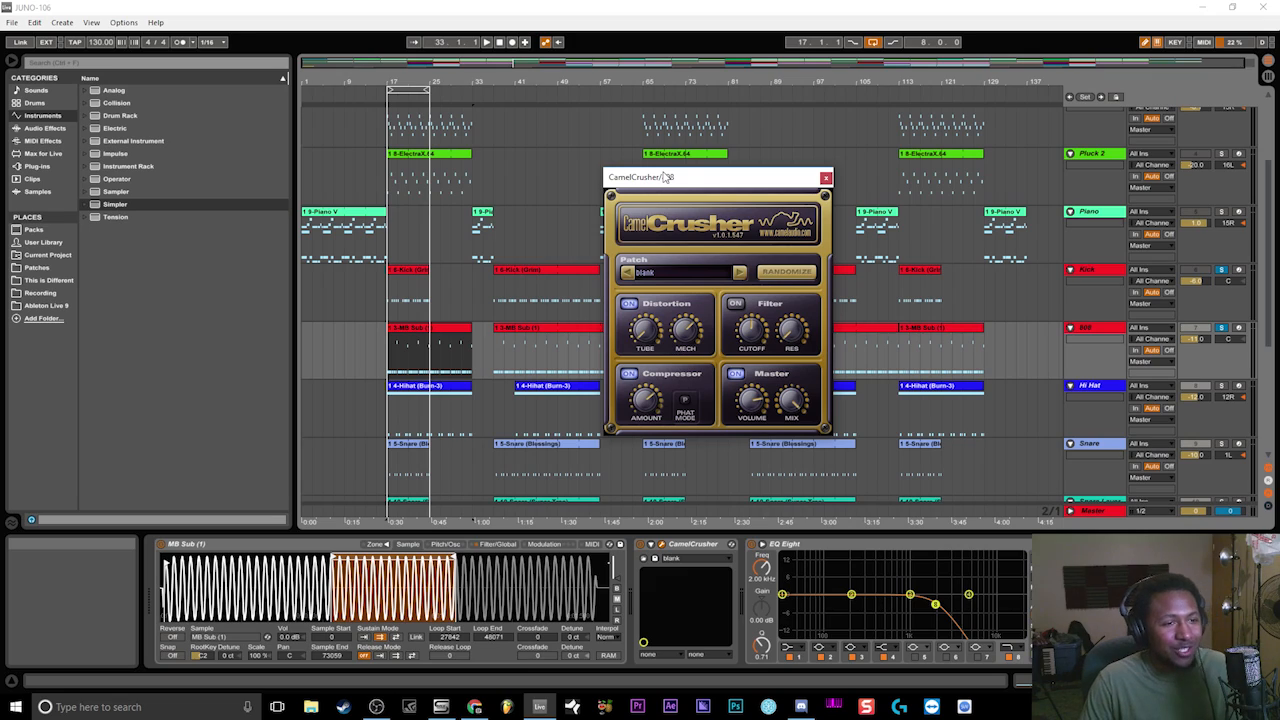
- Turn off the 808's EQ Eight and play the Kick and 808 loop with CamelCrusher bypassed and active
click(752, 545)
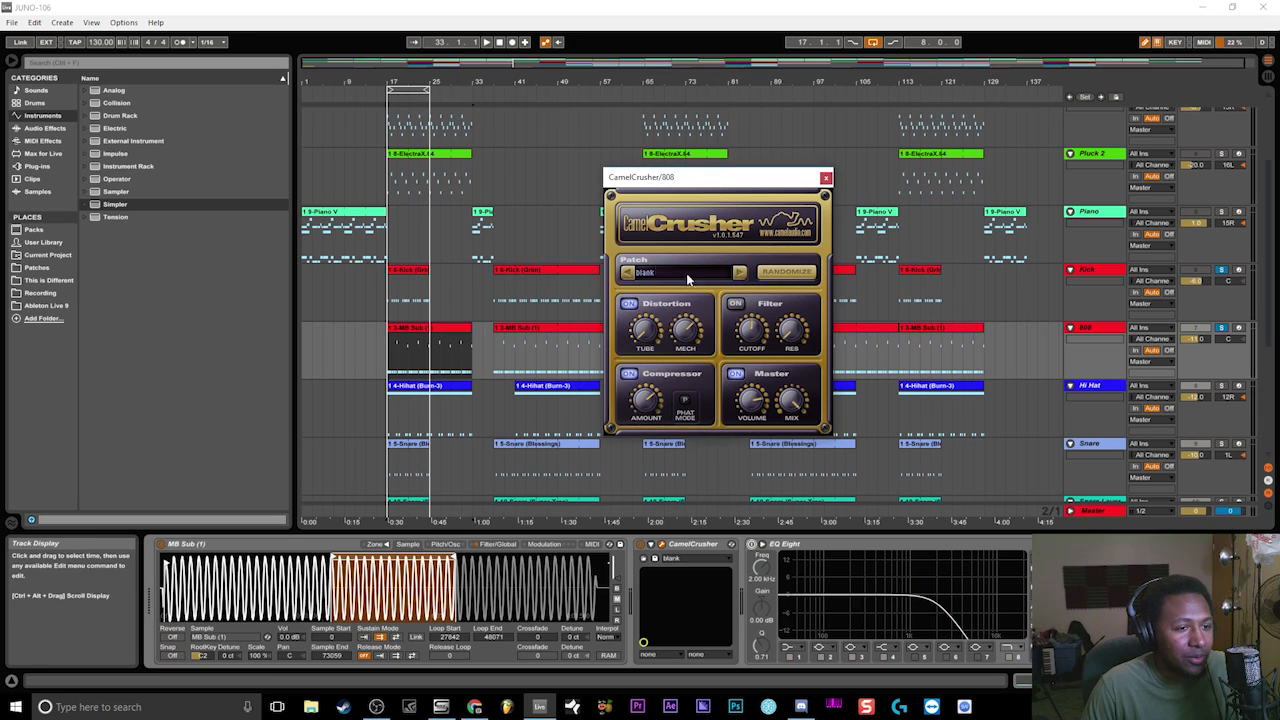
key(space)
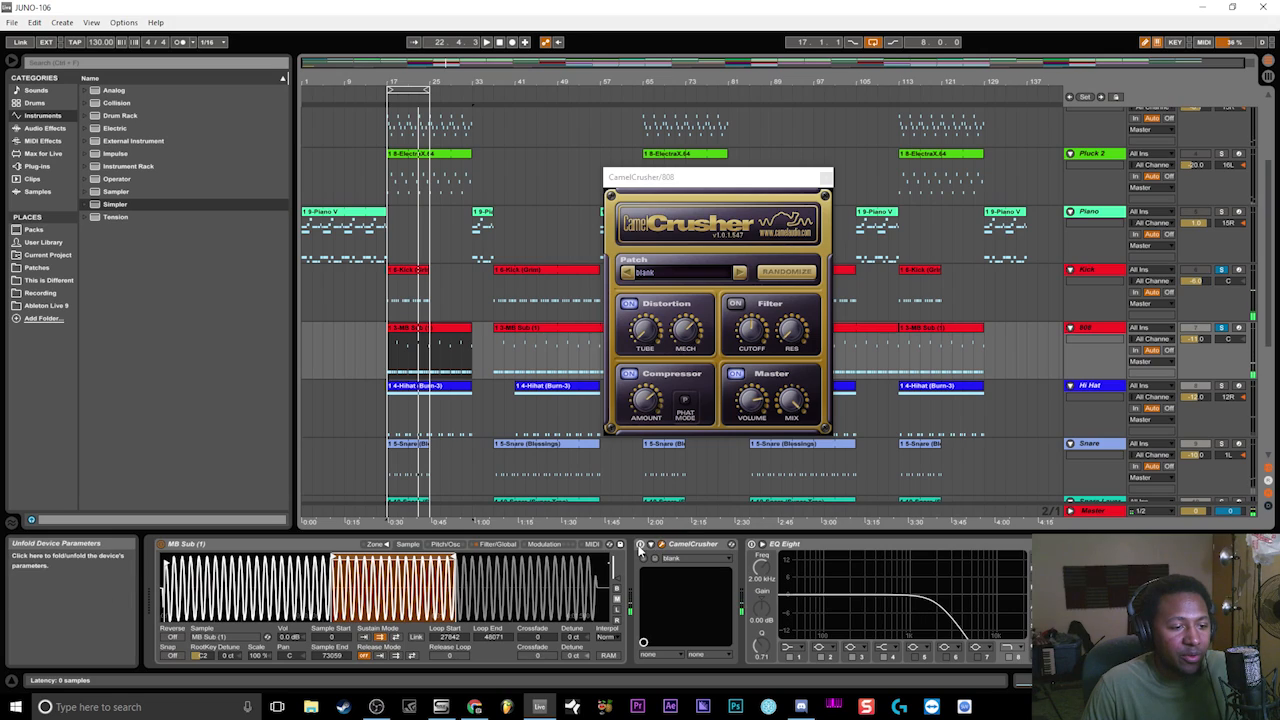
click(640, 546)
key(space)
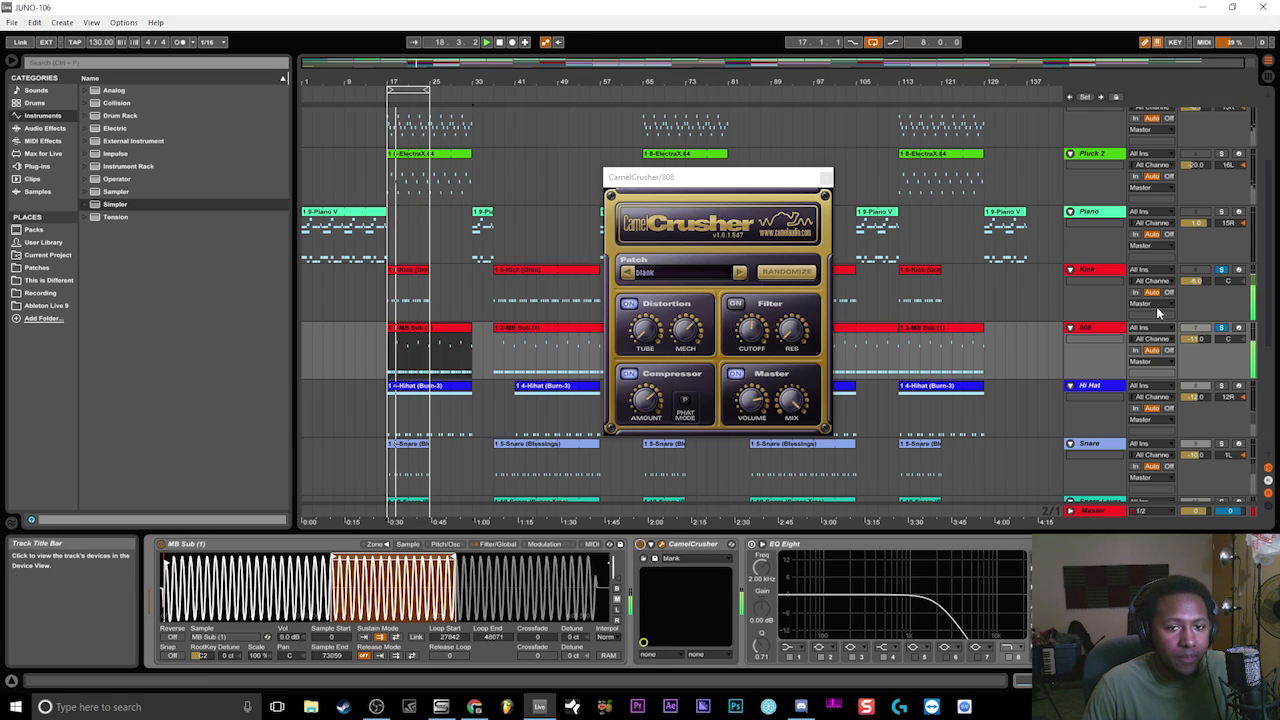
- Unsolo the Kick, turn the 808's EQ Eight back on during playback, and close the CamelCrusher window
click(1223, 270)
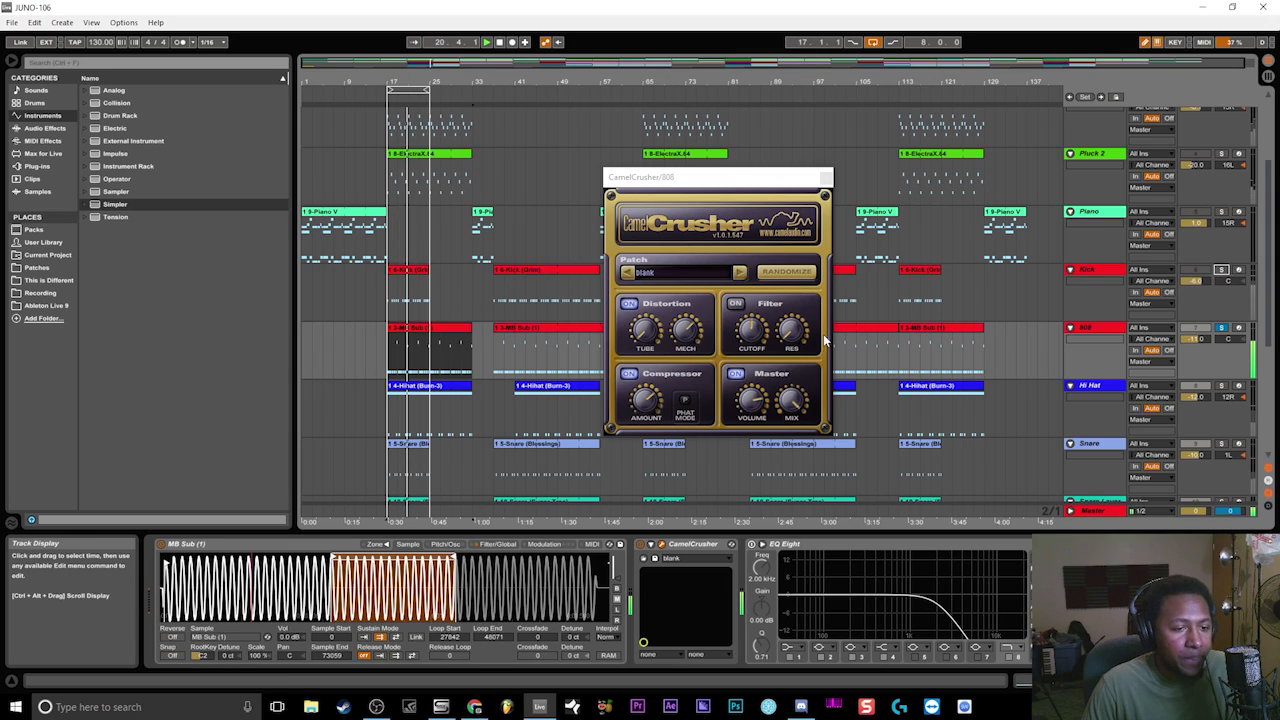
click(752, 545)
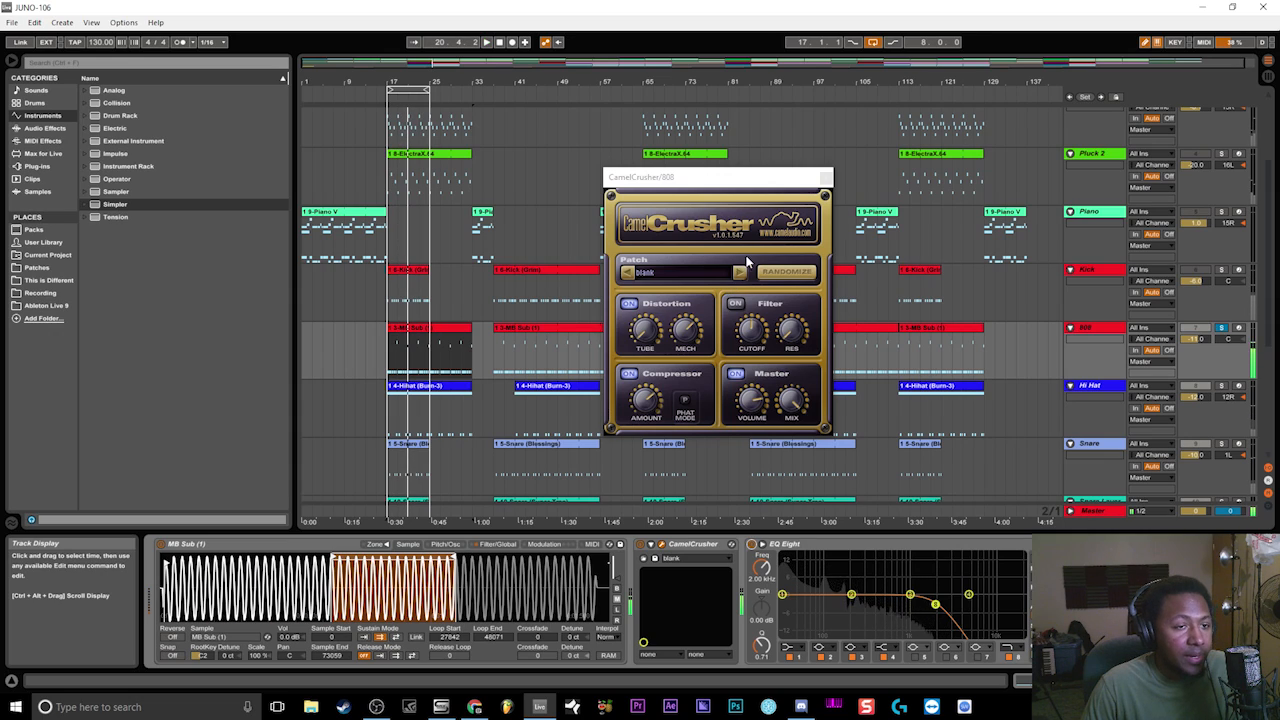
click(823, 178)
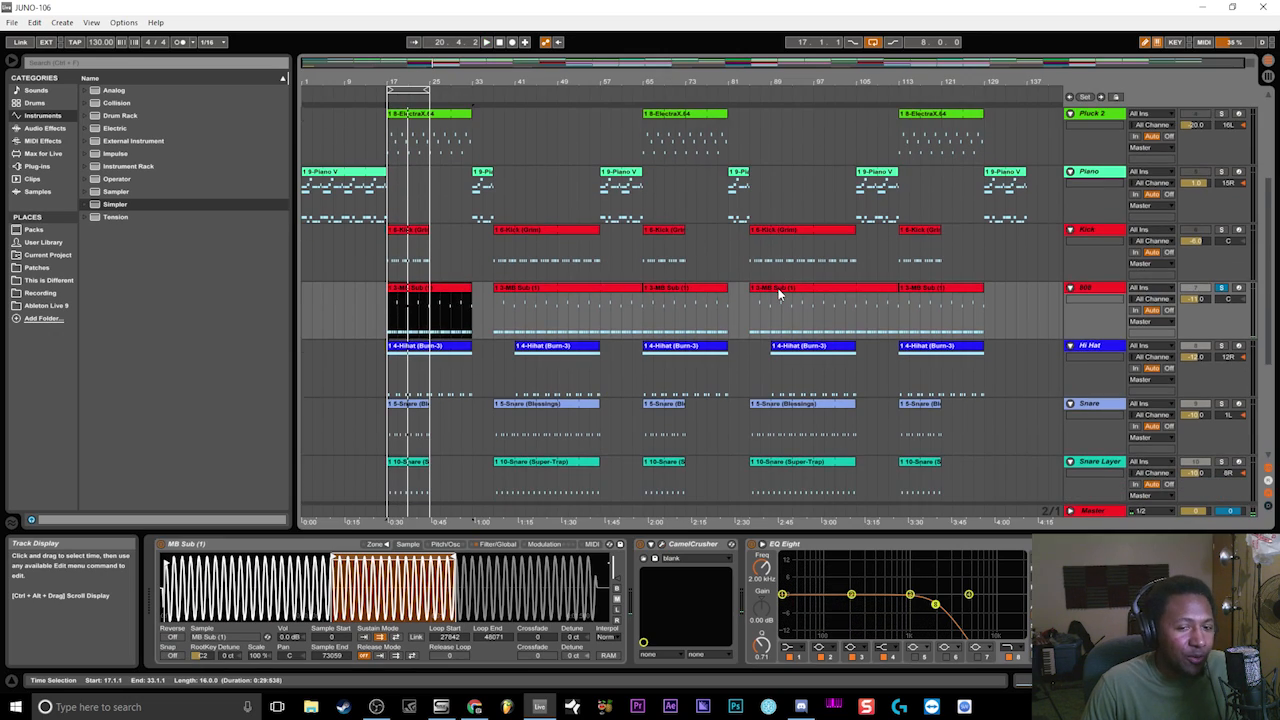
- Solo the Hi Hat track, show its devices from the first clip, and play the loop
scroll(915, 318, down, 2)
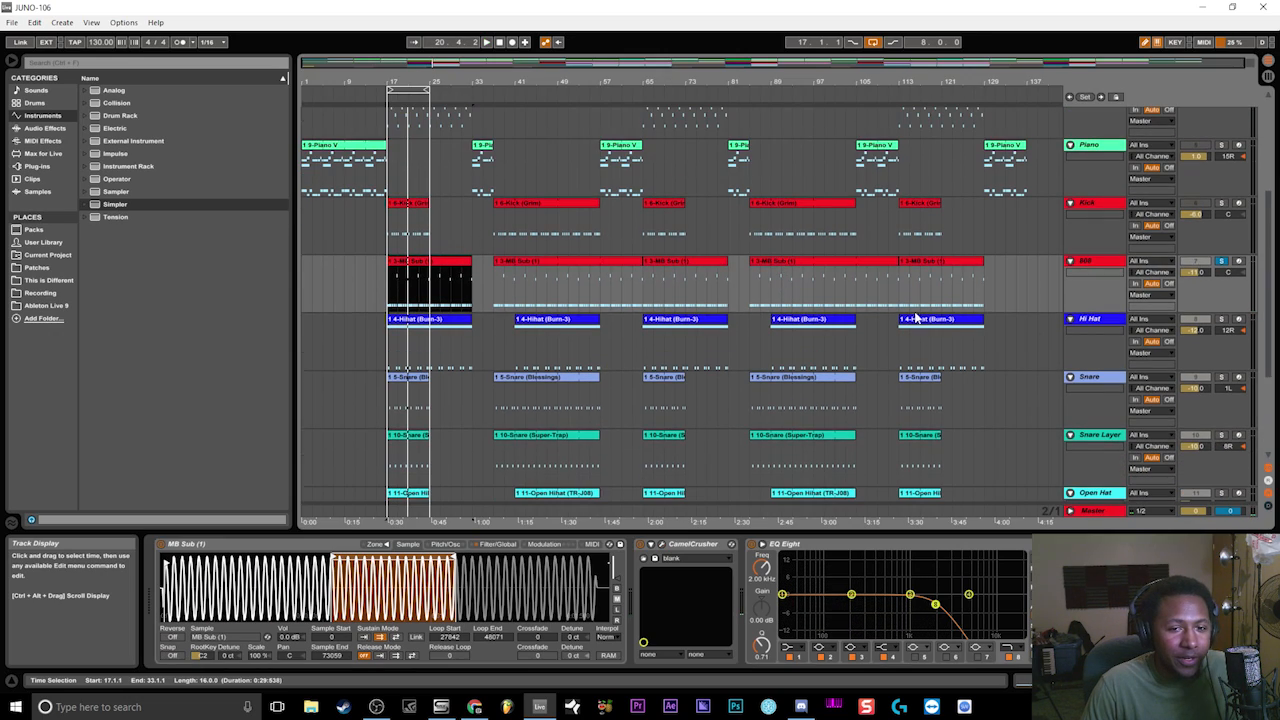
click(1222, 320)
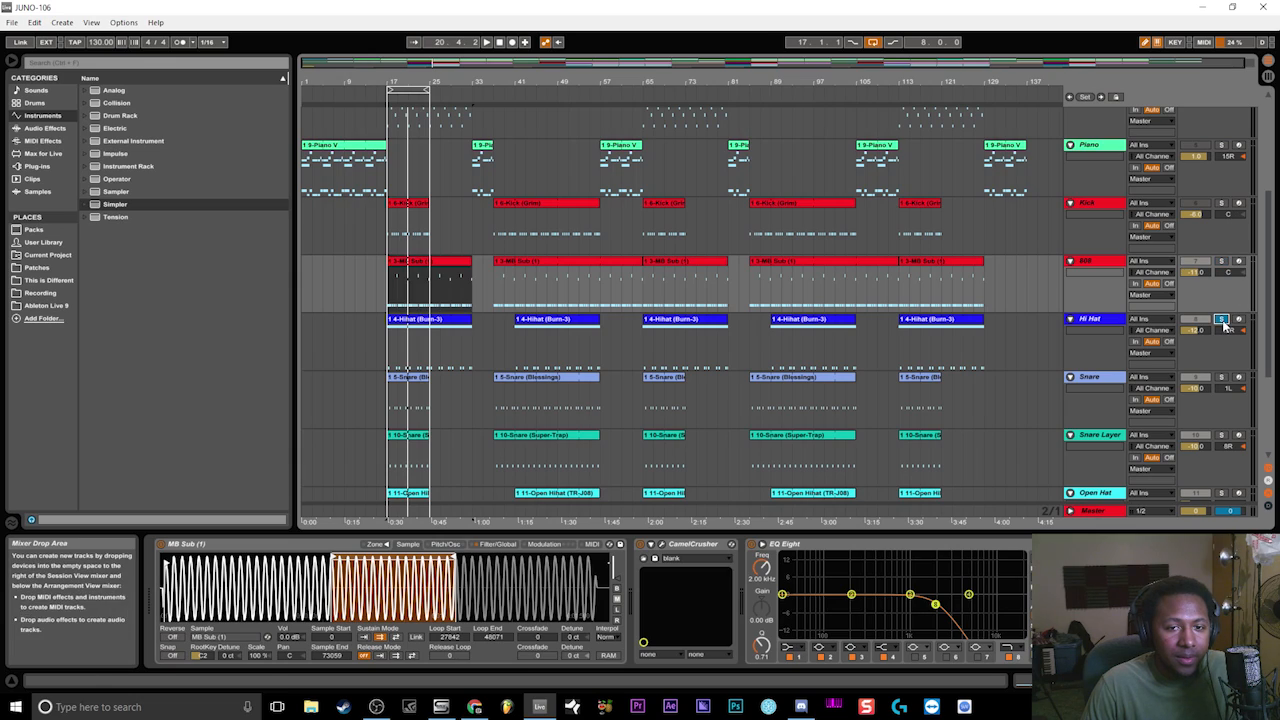
click(455, 322)
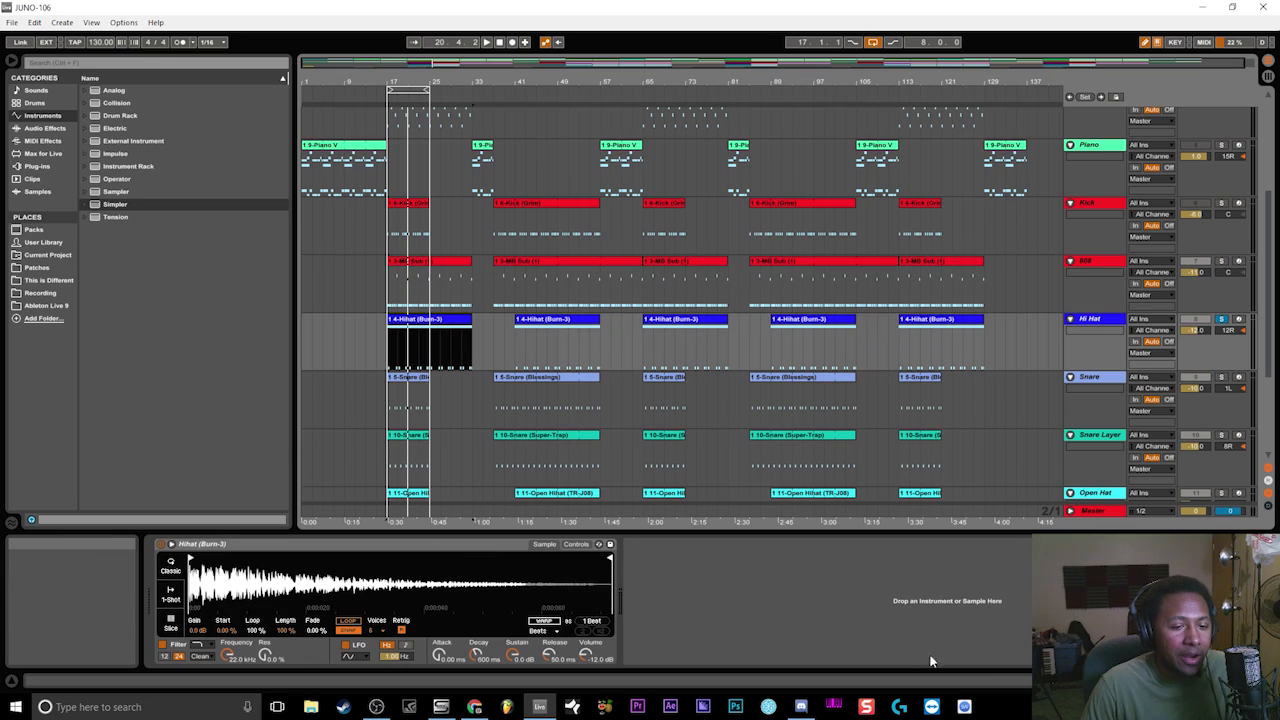
key(space)
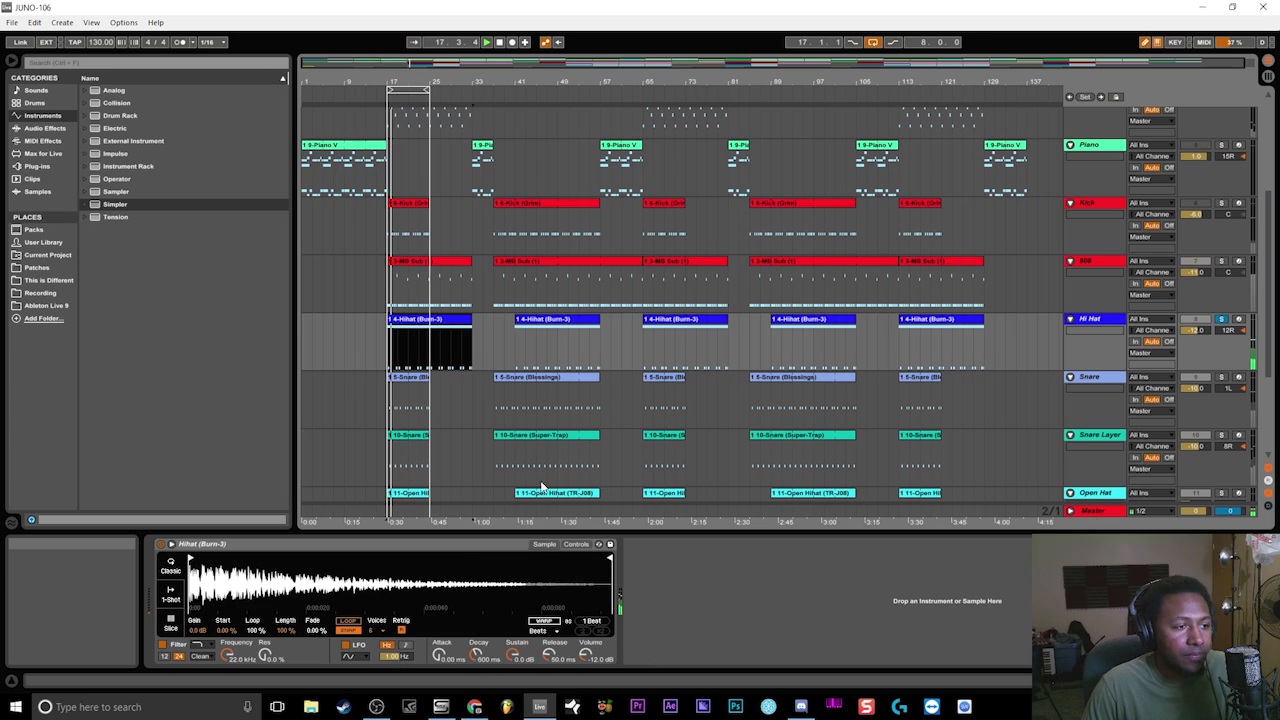
- Examine the notes and velocities of the Hi Hat's first clip across its full length while replaying the loop
double_click(447, 322)
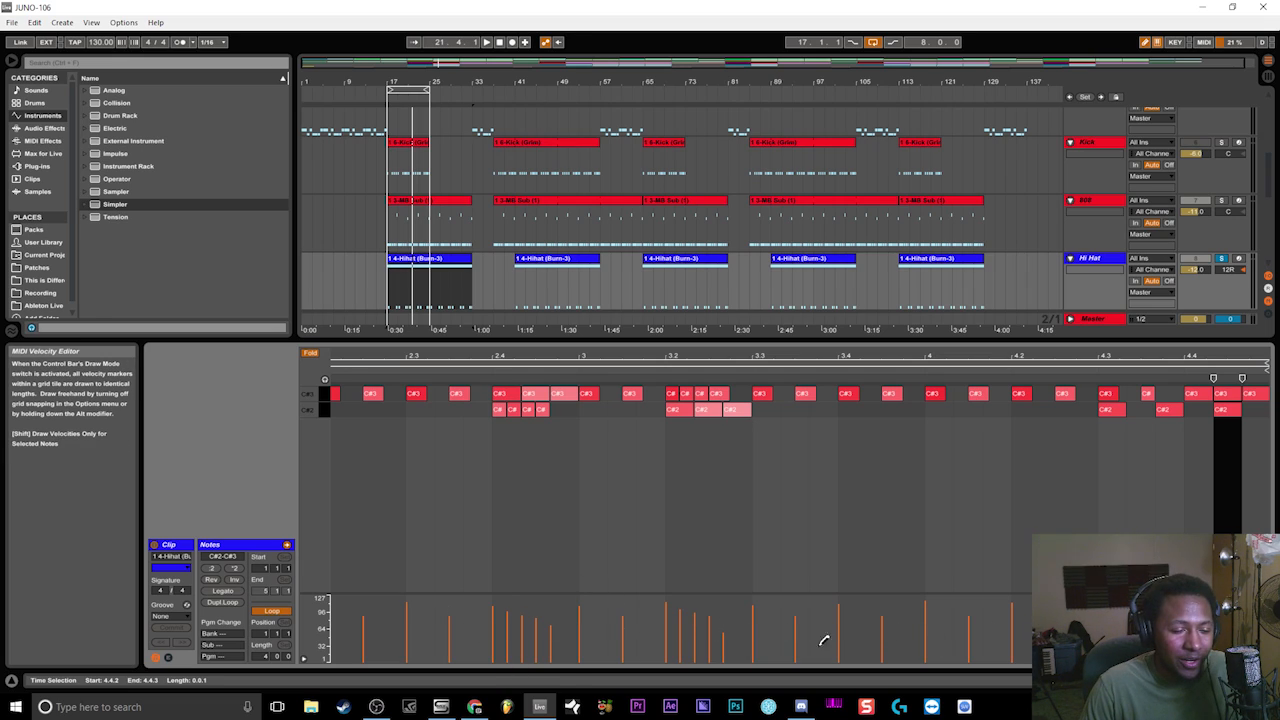
drag(745, 357, 765, 340)
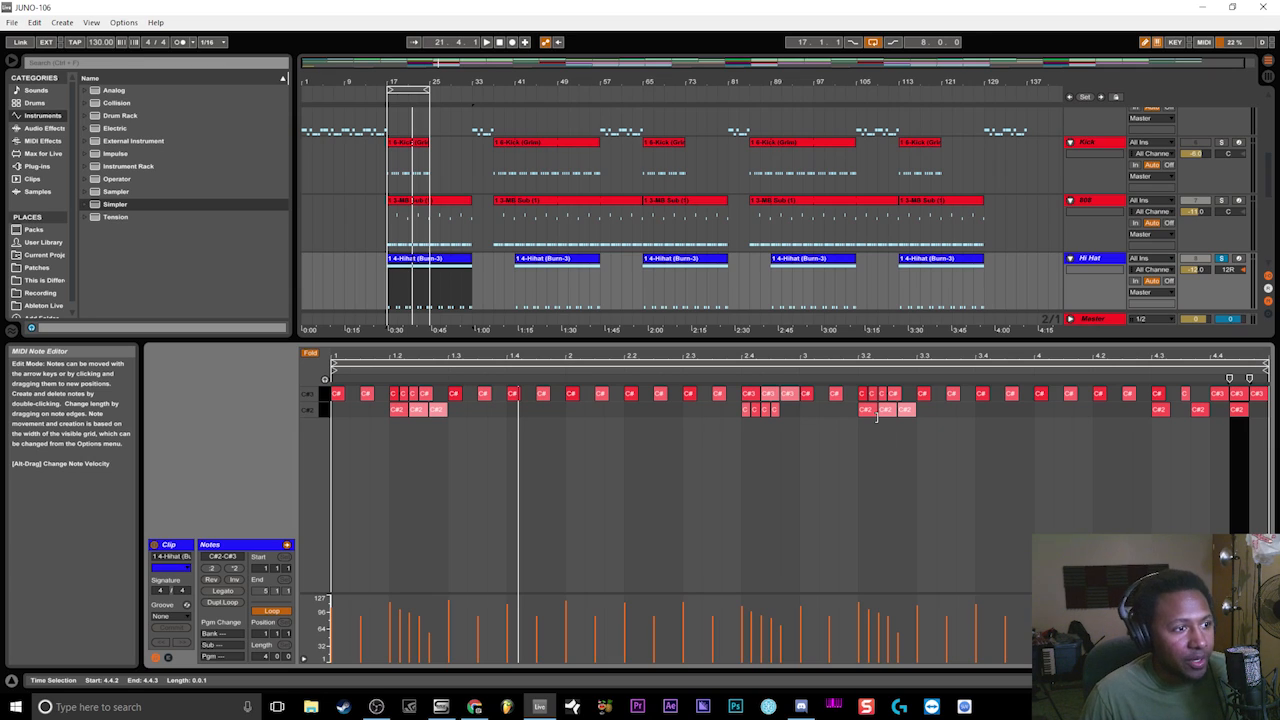
scroll(586, 271, down, 3)
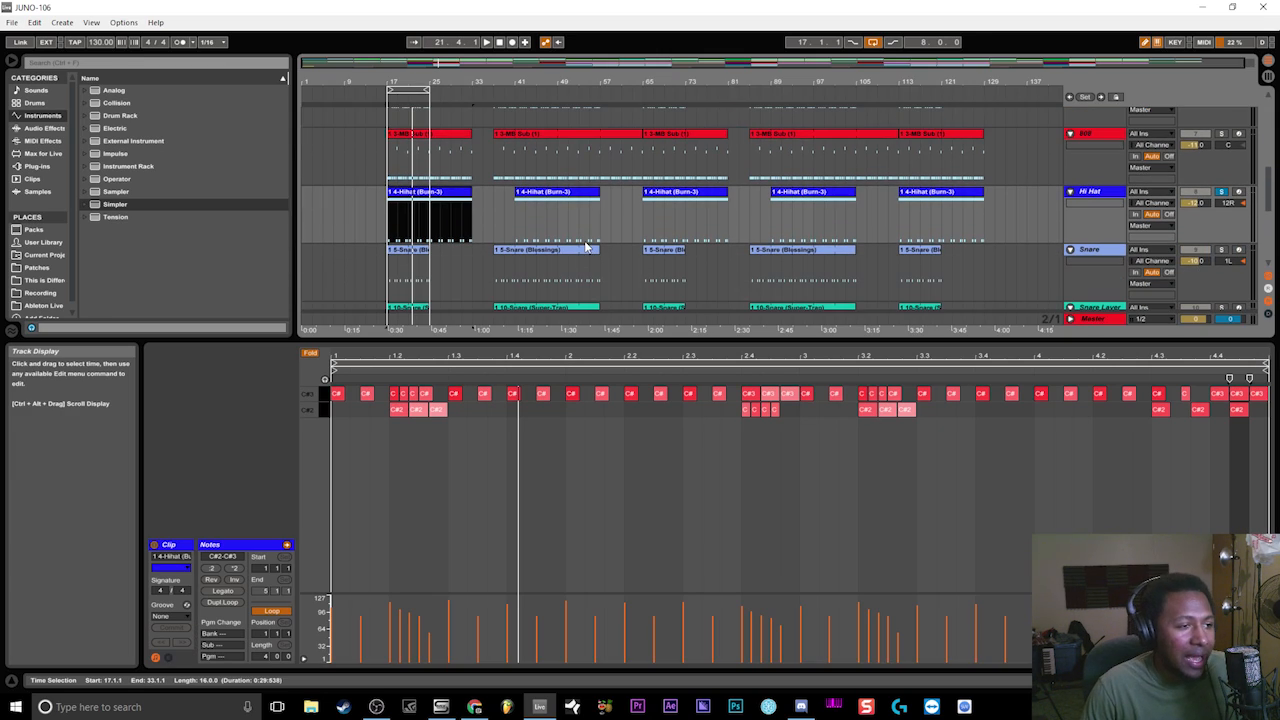
key(space)
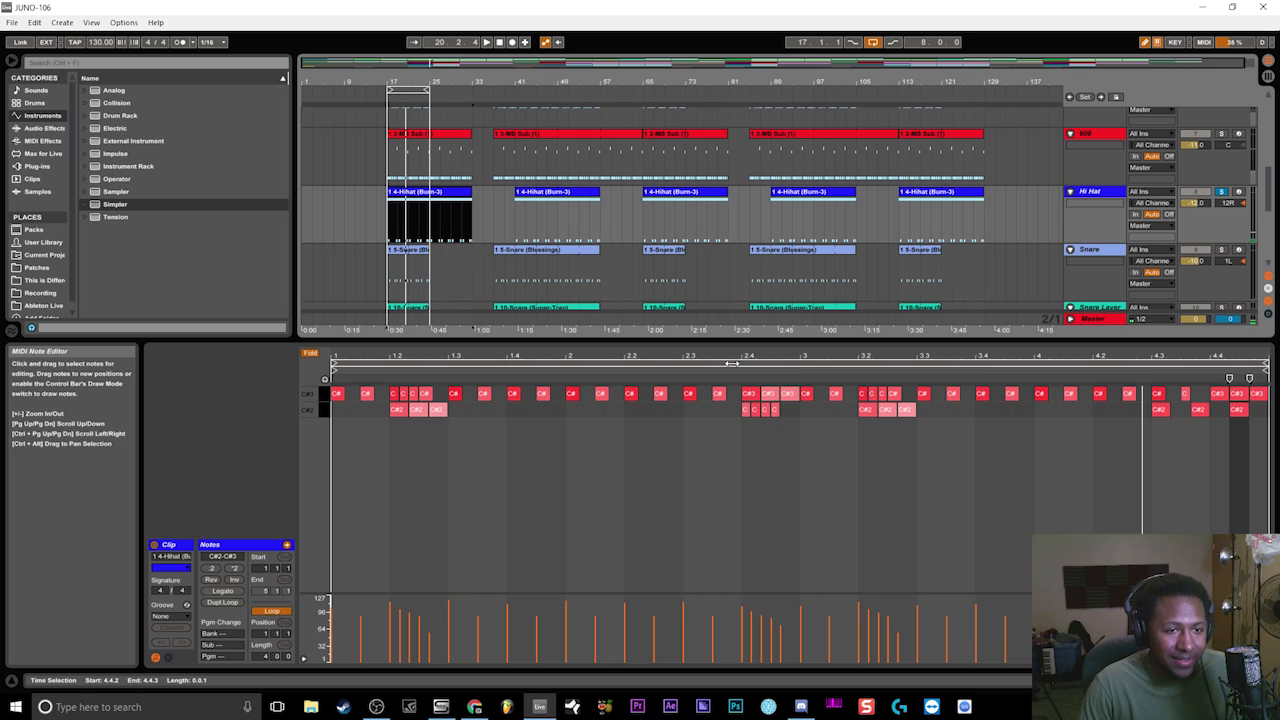
- Solo the Snare track, select its first clip, and show its devices
scroll(694, 272, down, 5)
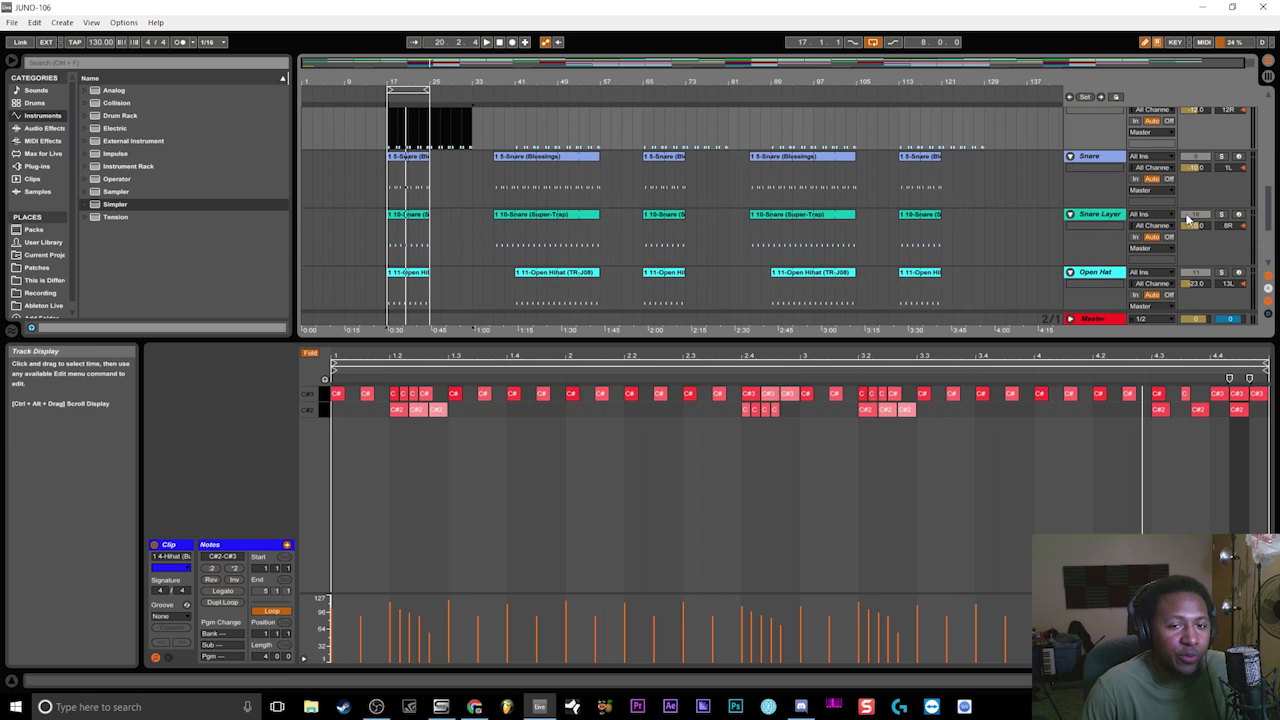
click(1222, 216)
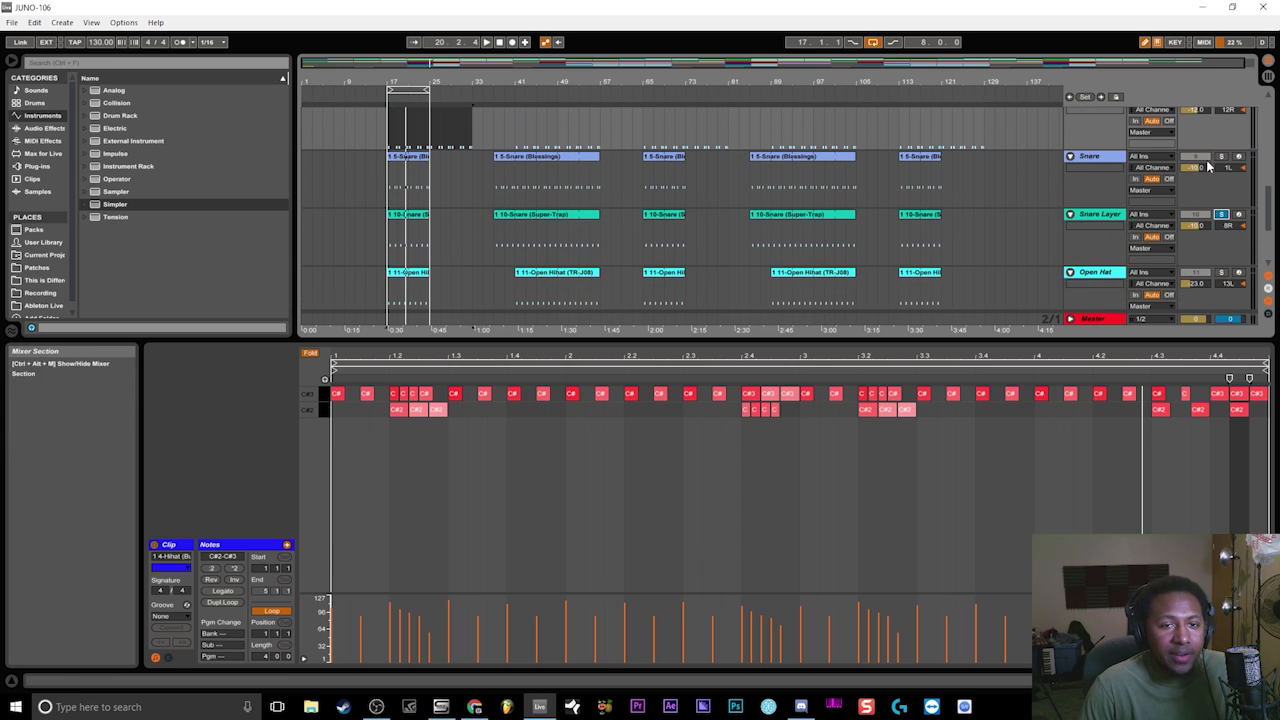
click(1222, 158)
scroll(613, 213, up, 1)
click(416, 197)
key(shift+Tab)
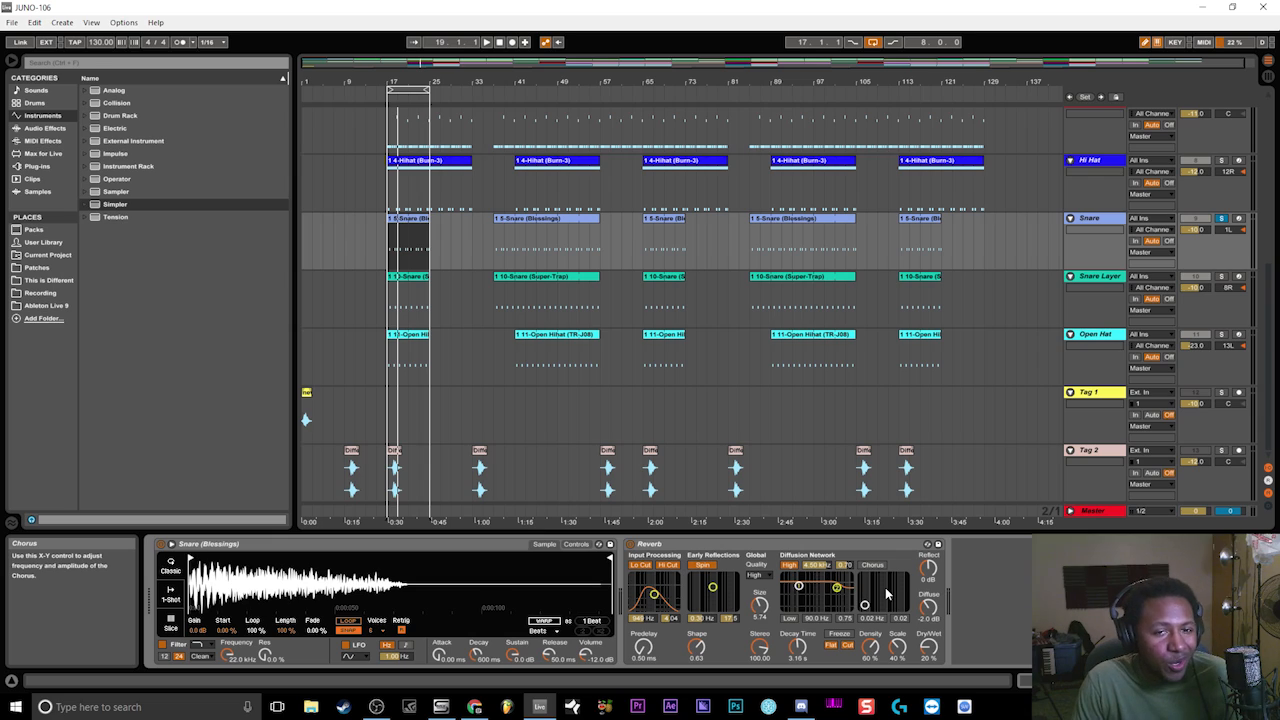
- Play the soloed Snare with its Reverb bypassed and turned back on for comparison
click(630, 545)
key(space)
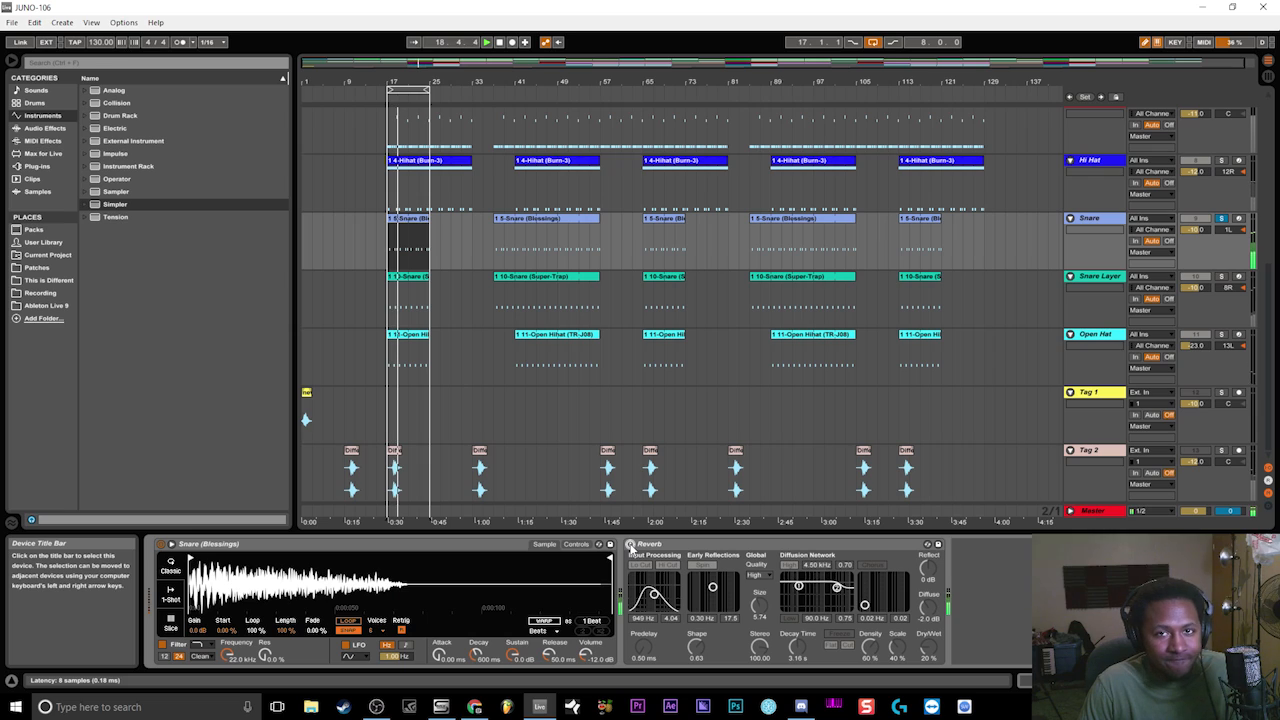
click(630, 545)
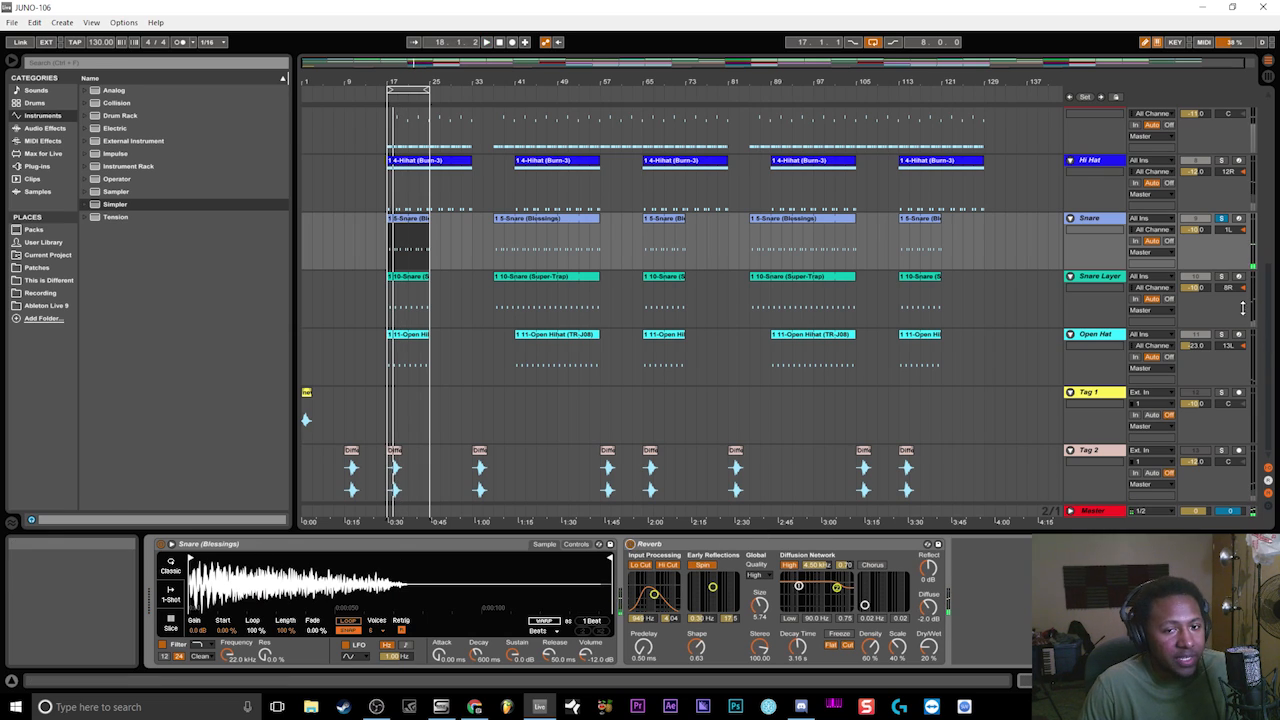
- Solo the Snare Layer track, show the devices from its first clip, and play the loop
click(417, 311)
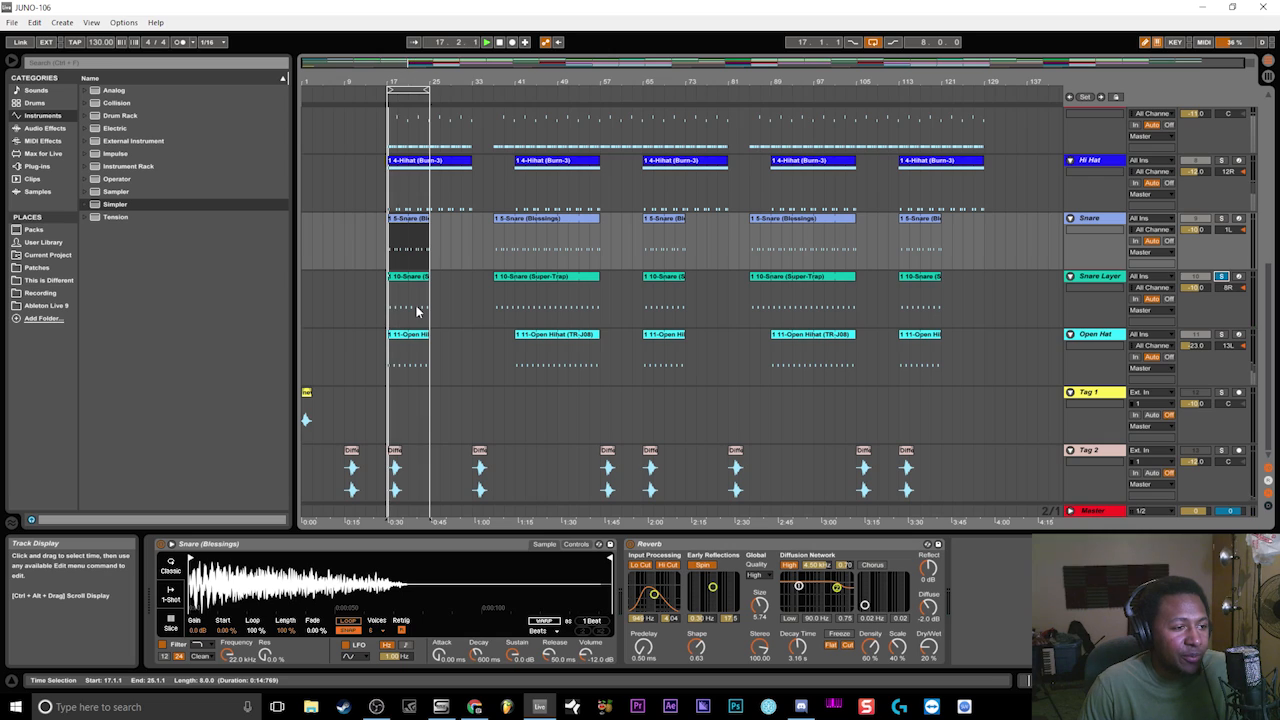
click(410, 282)
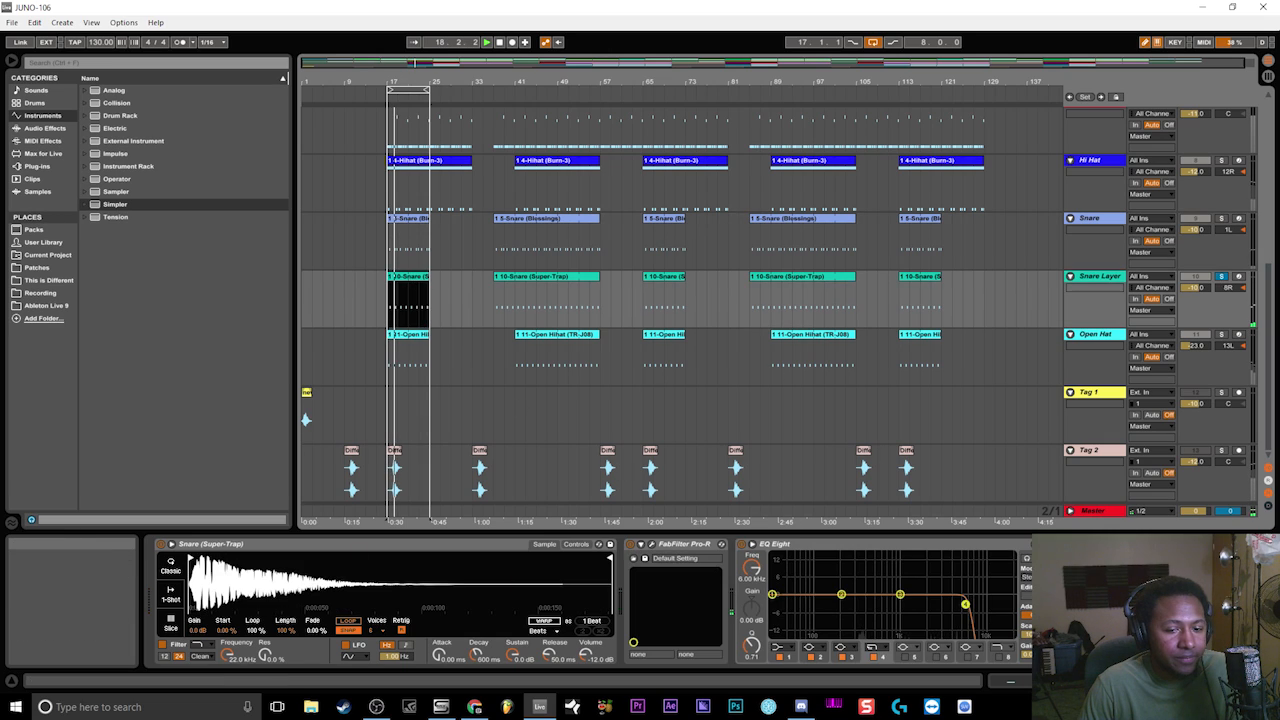
click(843, 652)
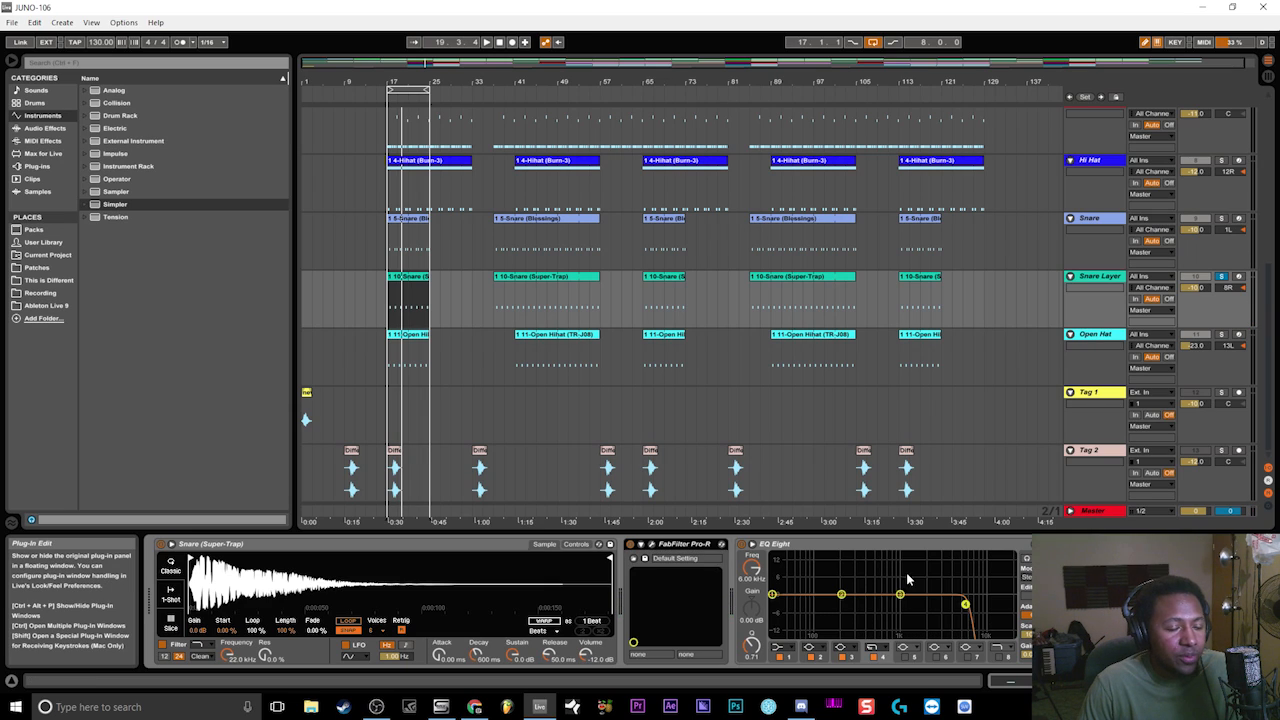
- View the FabFilter Pro-R reverb settings on the Snare Layer in the plug-in window and close it
click(655, 552)
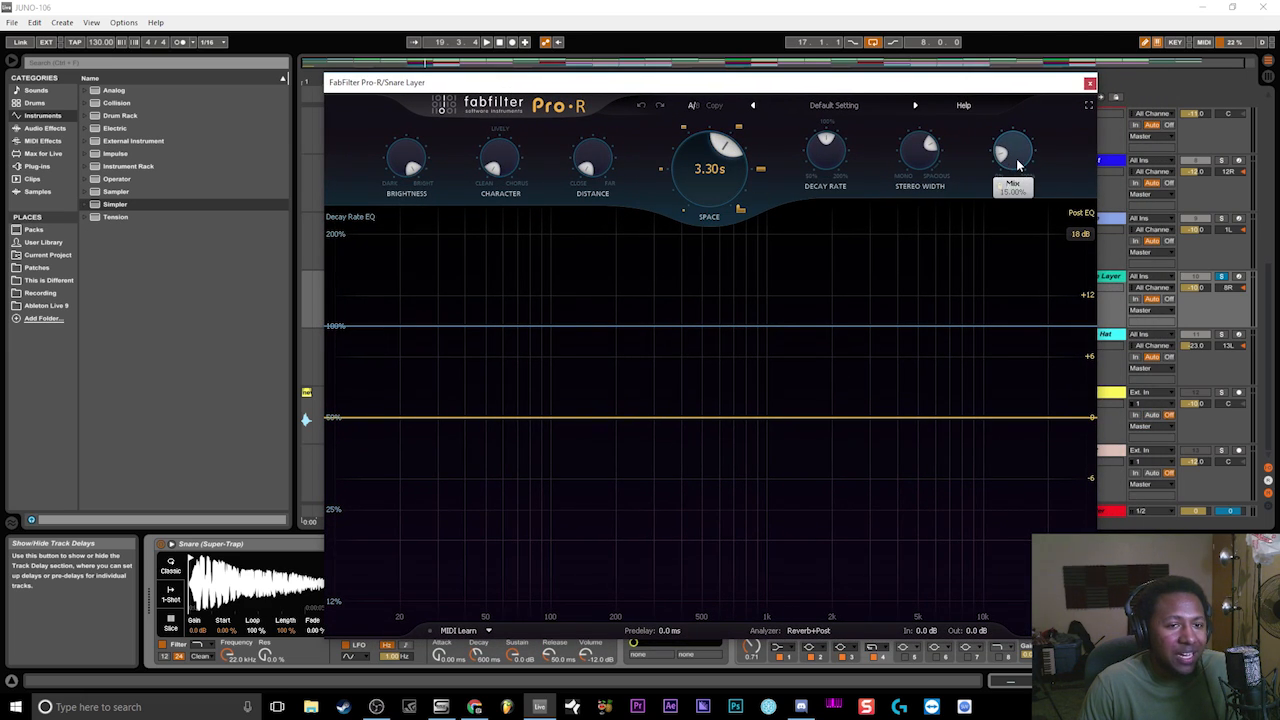
click(1090, 84)
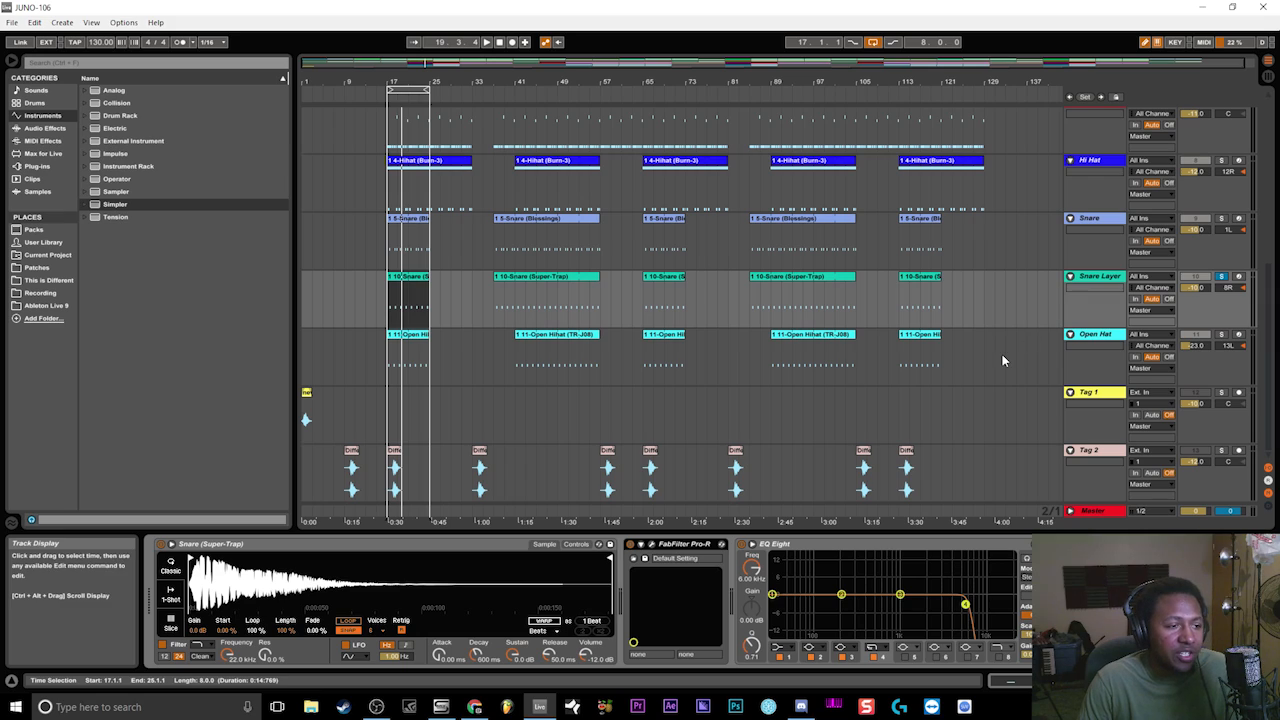
- Play the soloed Snare Layer with its EQ Eight bypassed and turned back on for comparison
click(741, 545)
key(space)
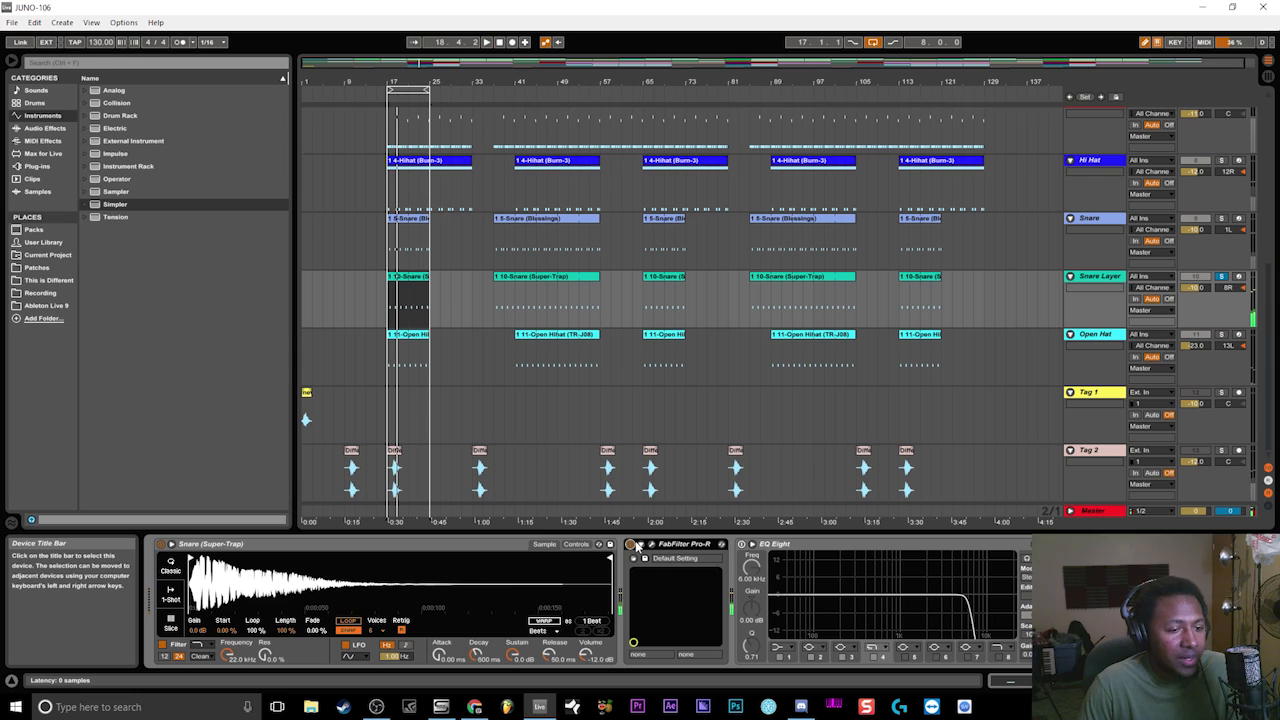
click(742, 545)
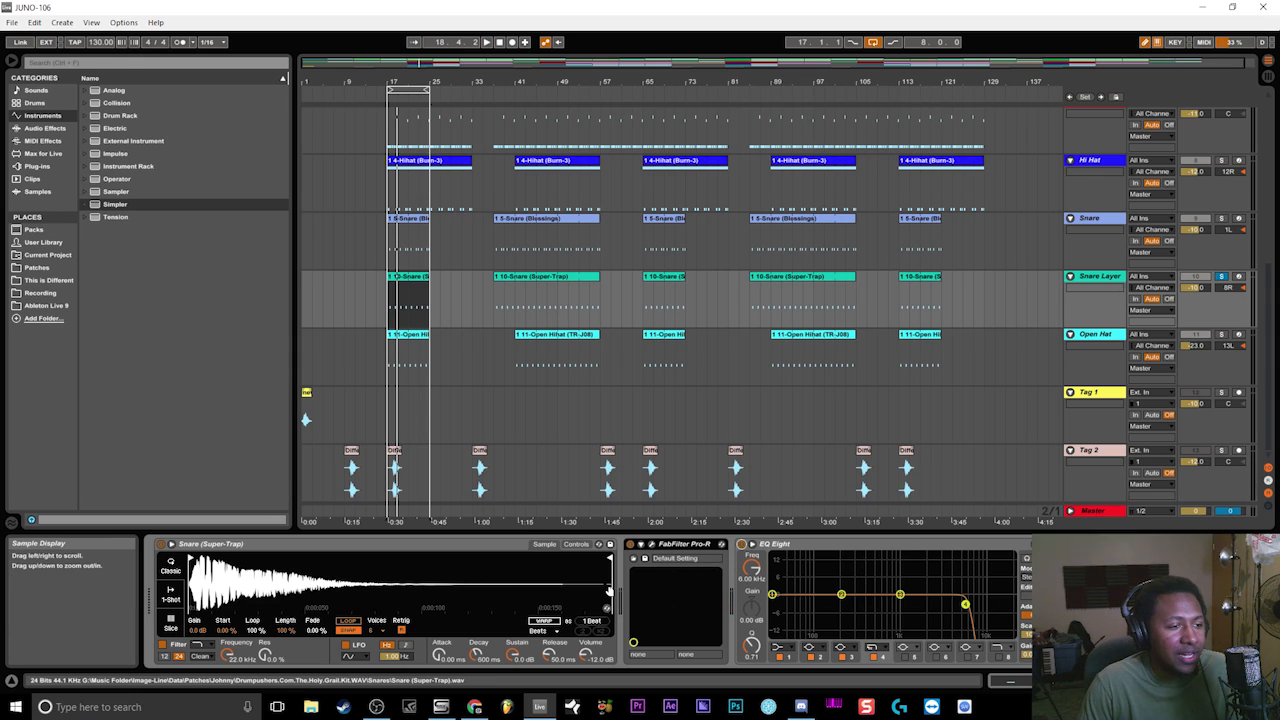
key(space)
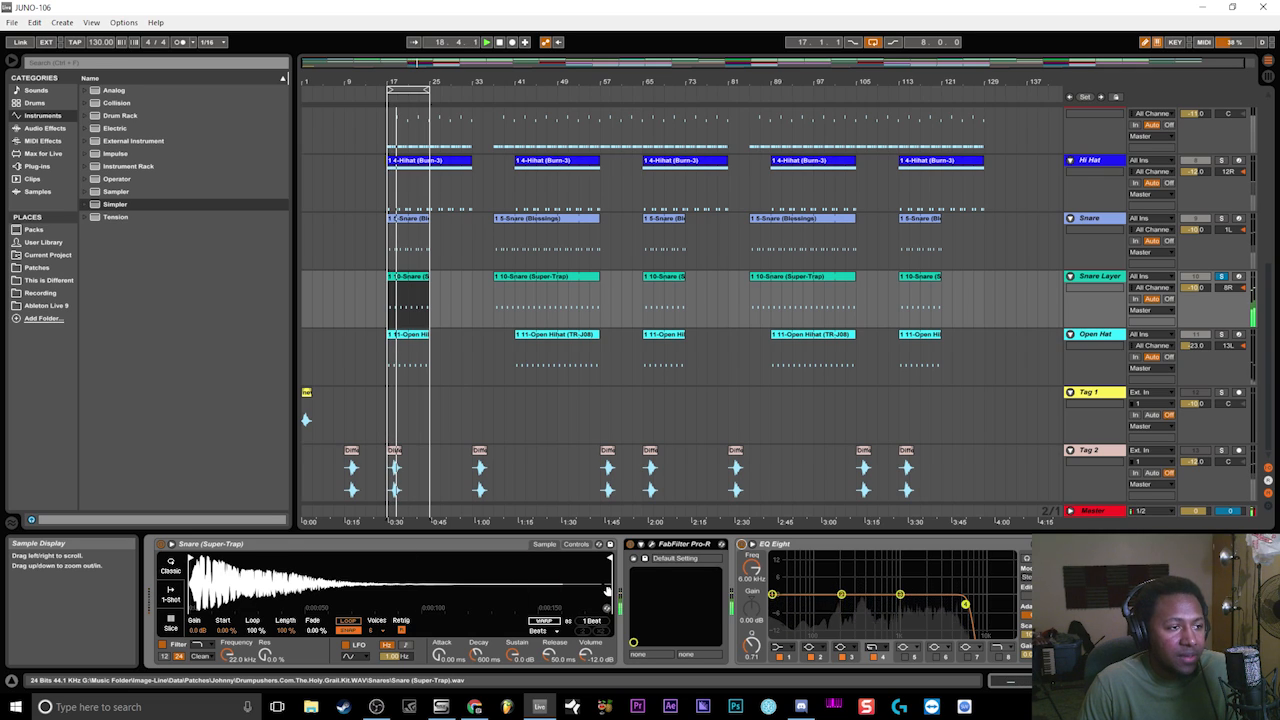
- Solo the Open Hat track, show its Simpler device from the first clip, and play the loop
click(1221, 218)
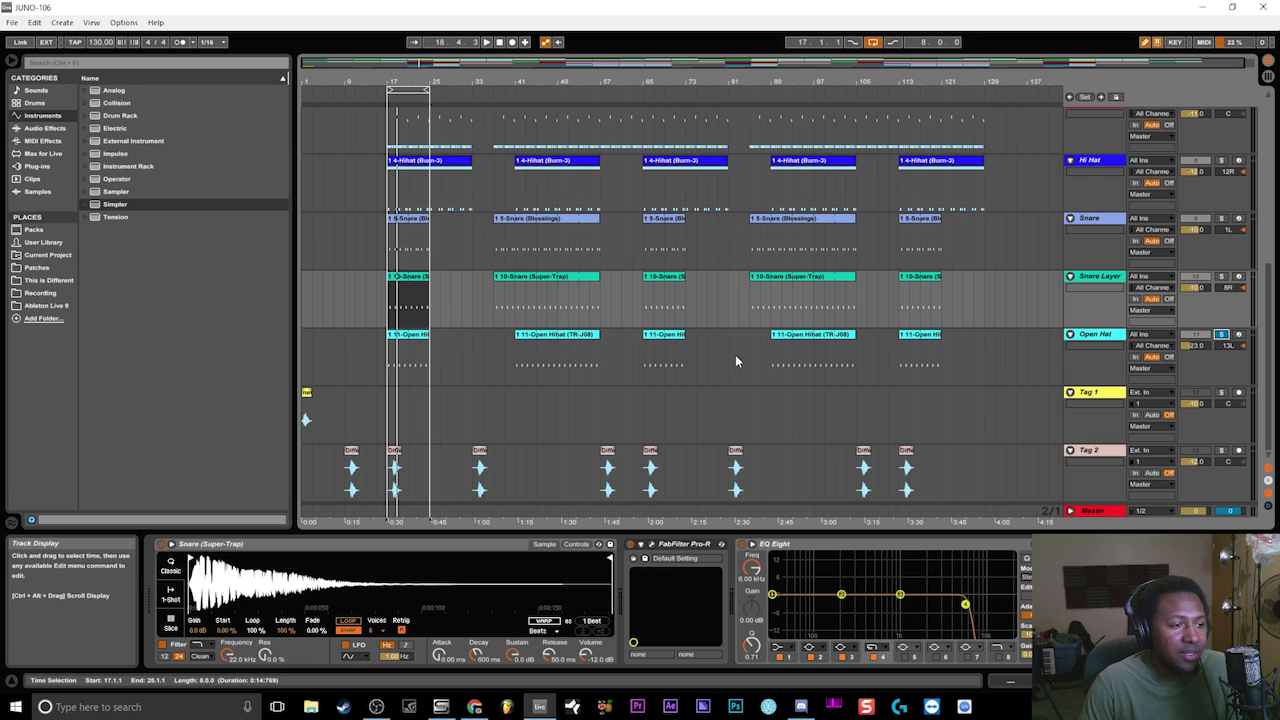
click(421, 335)
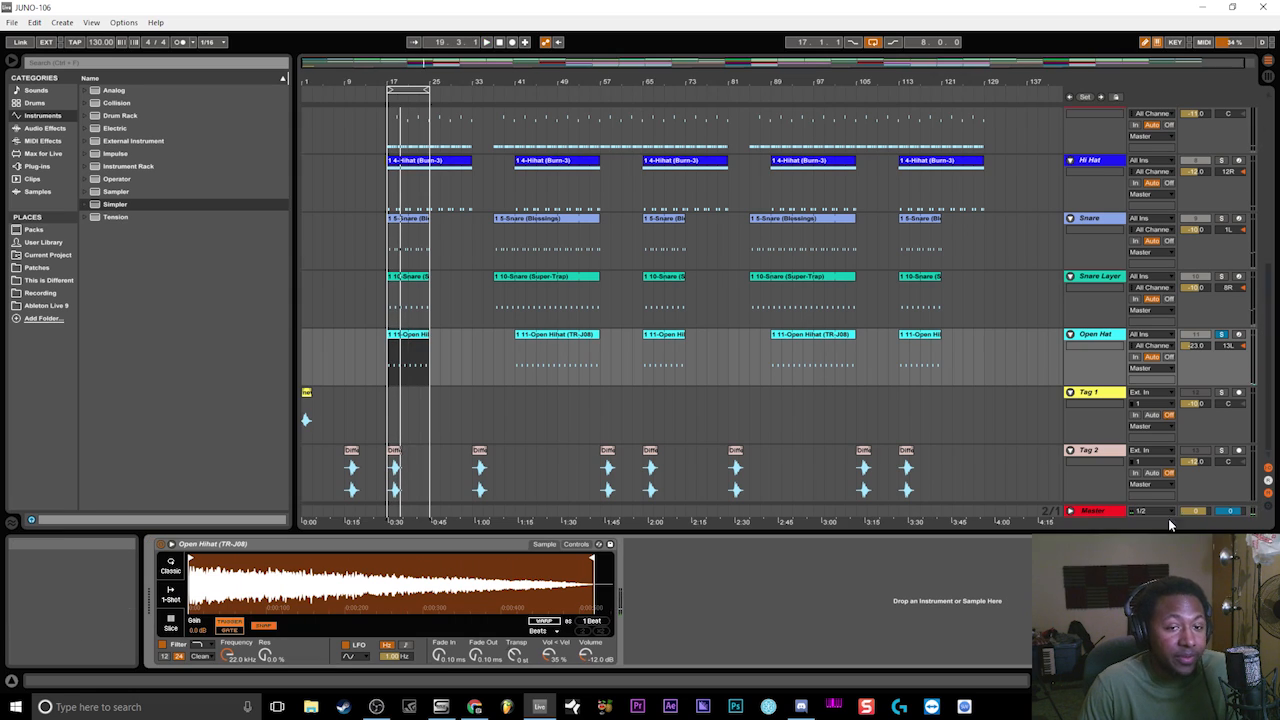
- Select all drum tracks from Kick through Open Hat, solo them together, and play the loop through once
scroll(1133, 415, up, 3)
scroll(1133, 415, up, 1)
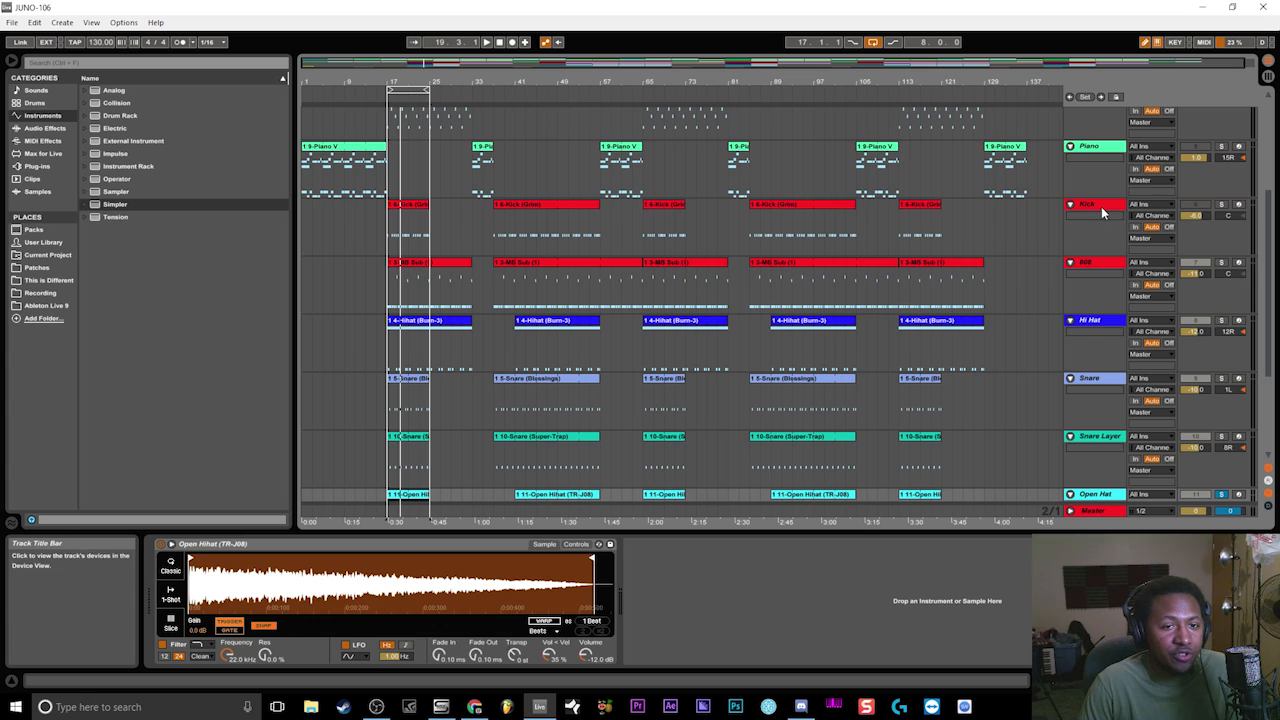
click(1102, 206)
scroll(1090, 400, down, 3)
click(1098, 340)
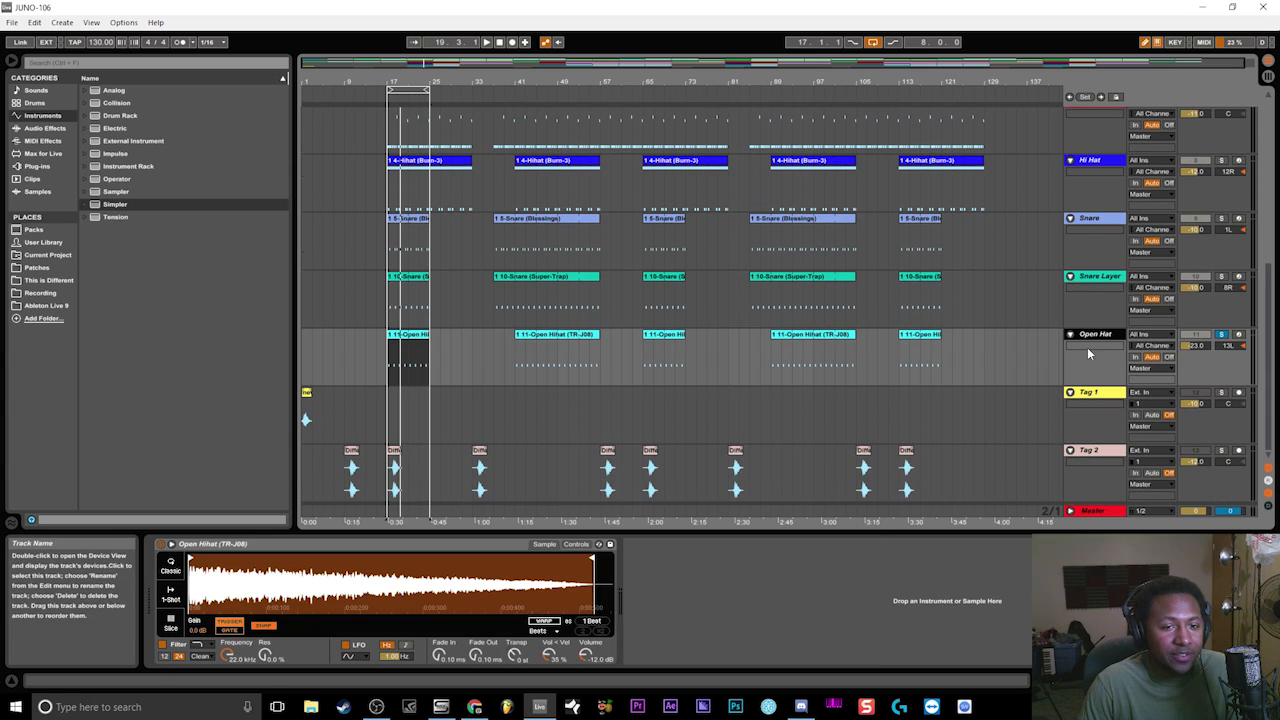
scroll(1108, 211, up, 3)
click(1107, 193)
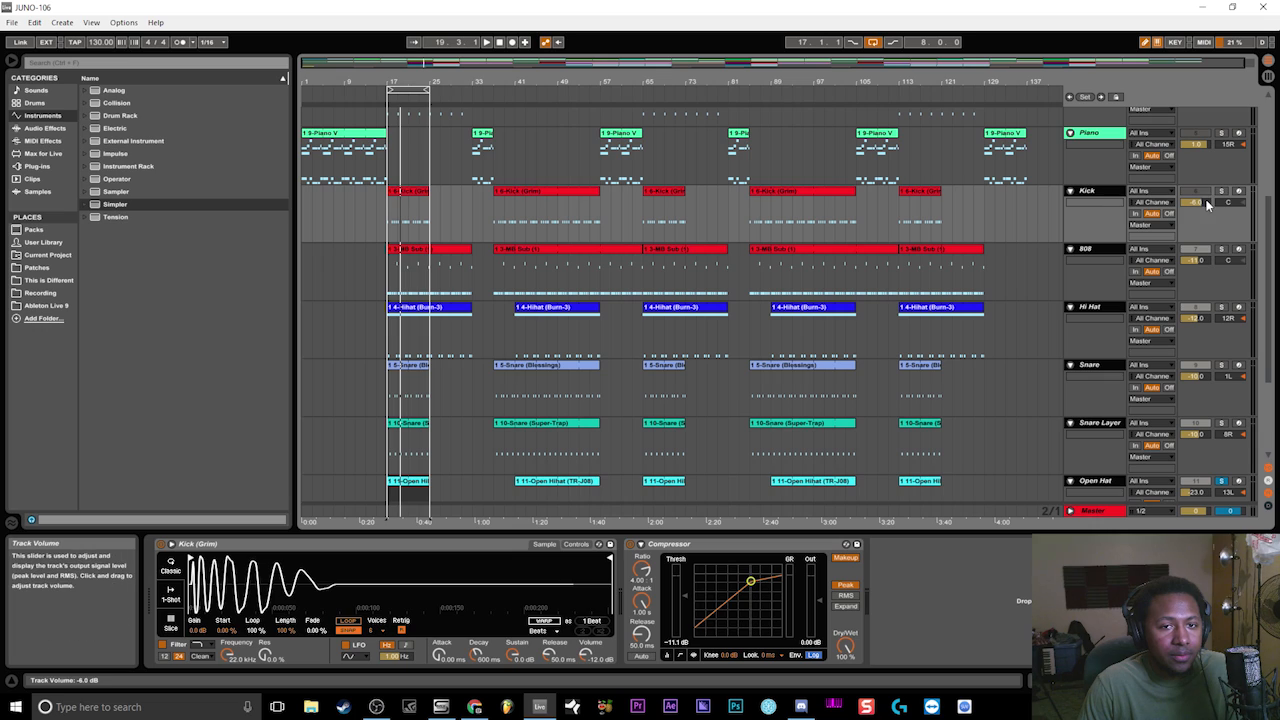
key(space)
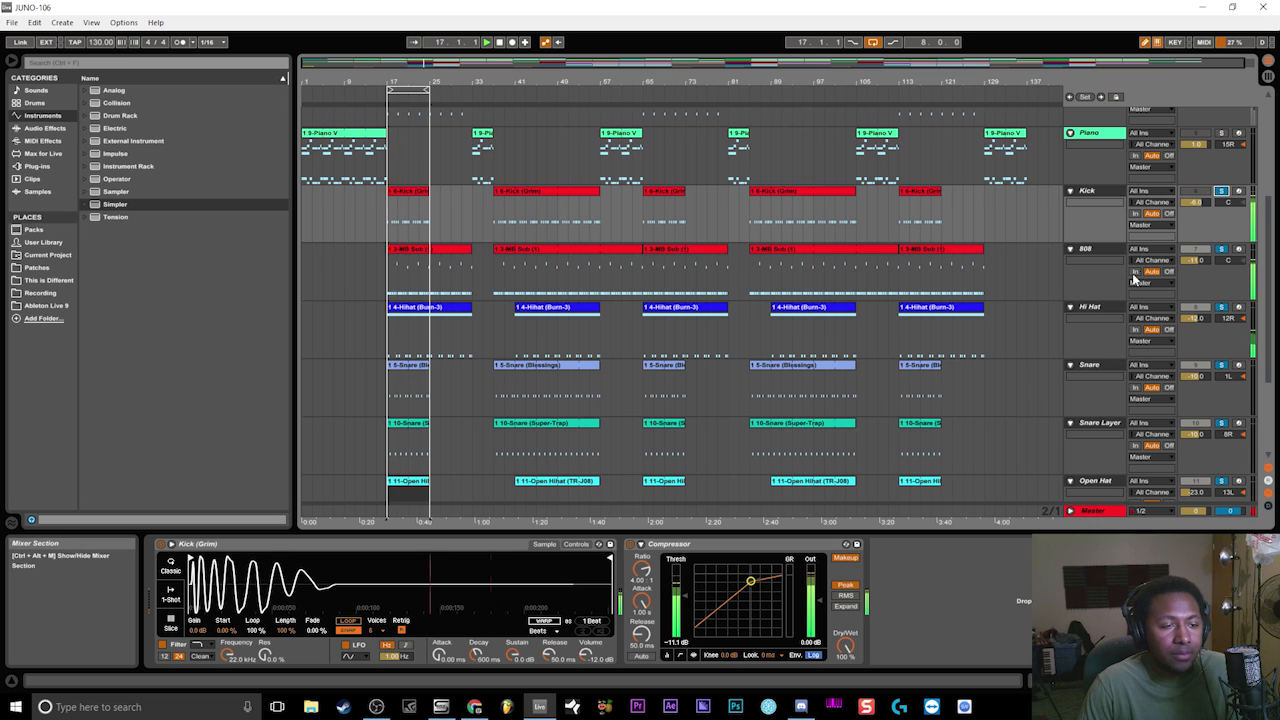
scroll(684, 400, down, 1)
scroll(684, 400, down, 1)
scroll(684, 400, up, 1)
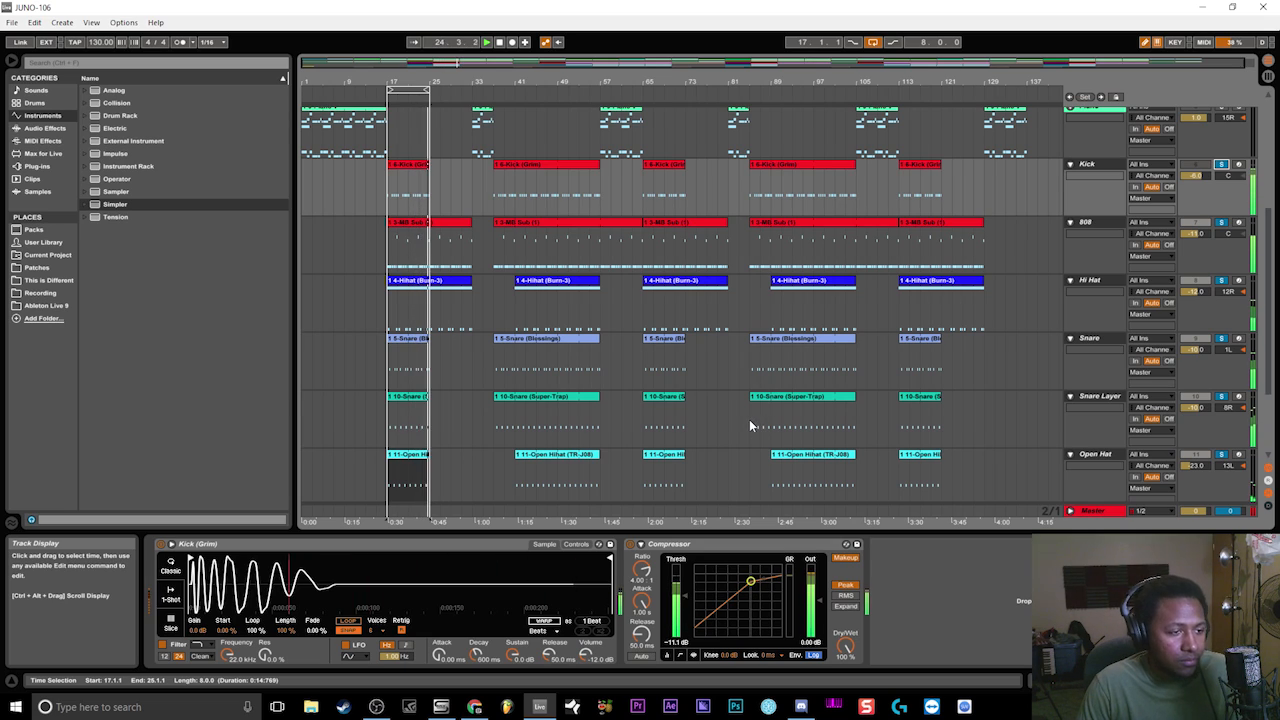
scroll(1211, 197, up, 3)
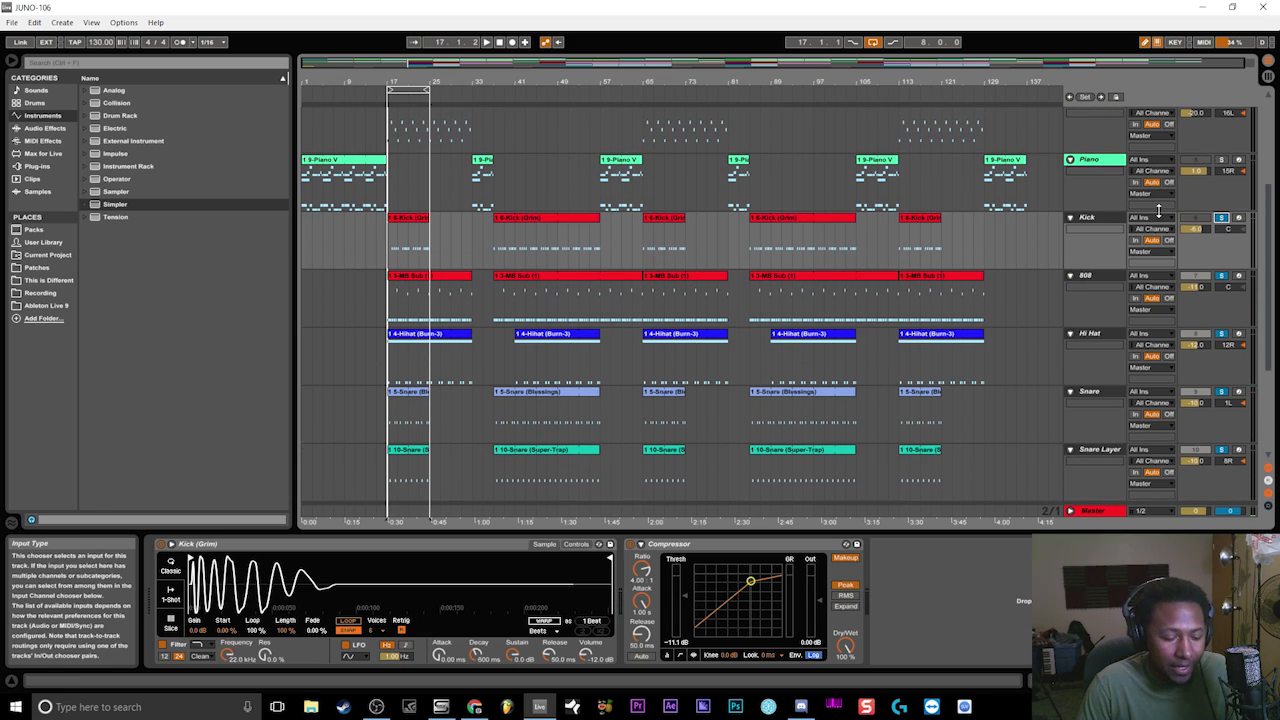
- Select all tracks, clear their solos, and play the full loop
key(ctrl+a)
click(1221, 218)
scroll(1232, 185, up, 4)
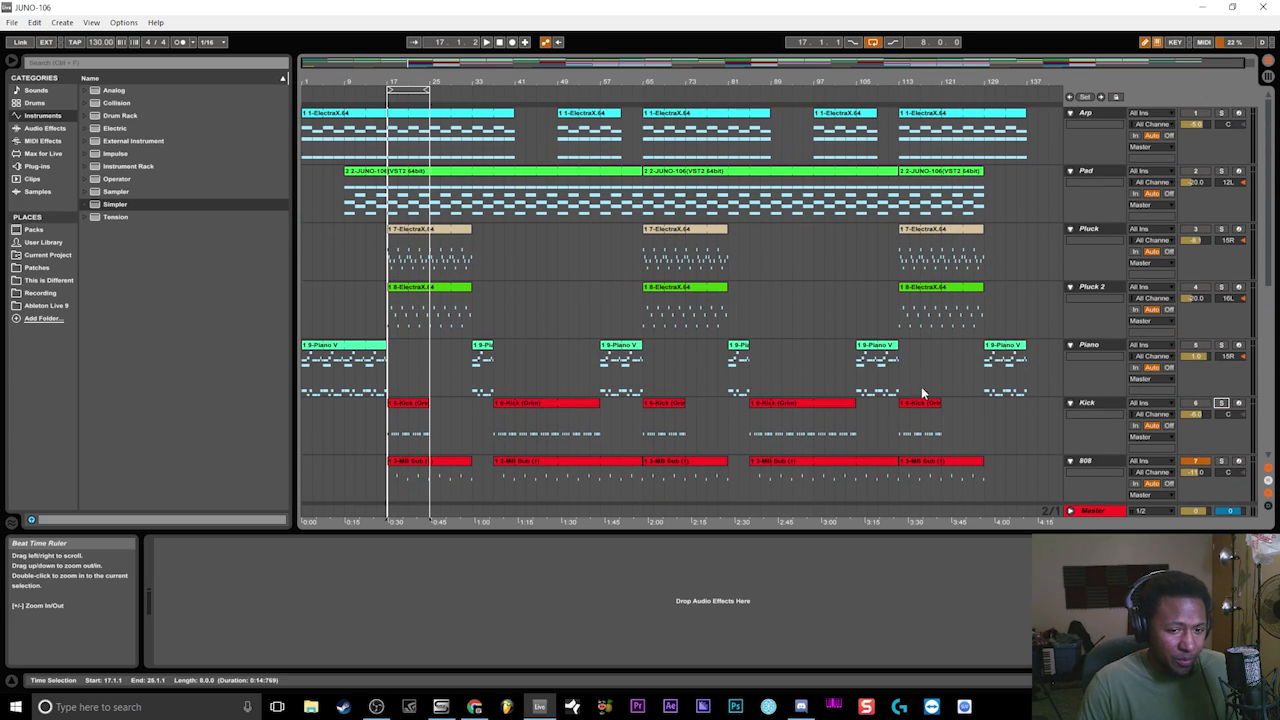
click(487, 43)
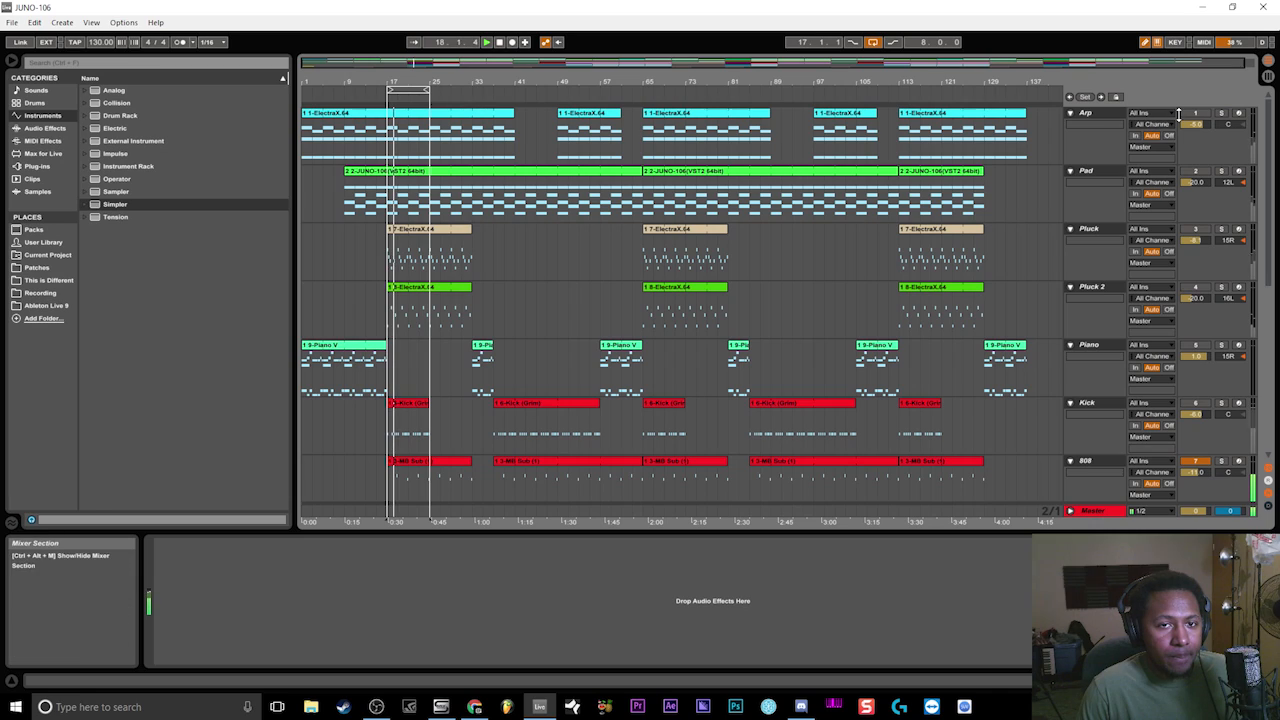
- Mute the Tag 1 and Tag 2 tracks during playback and stop the loop
scroll(1178, 413, down, 10)
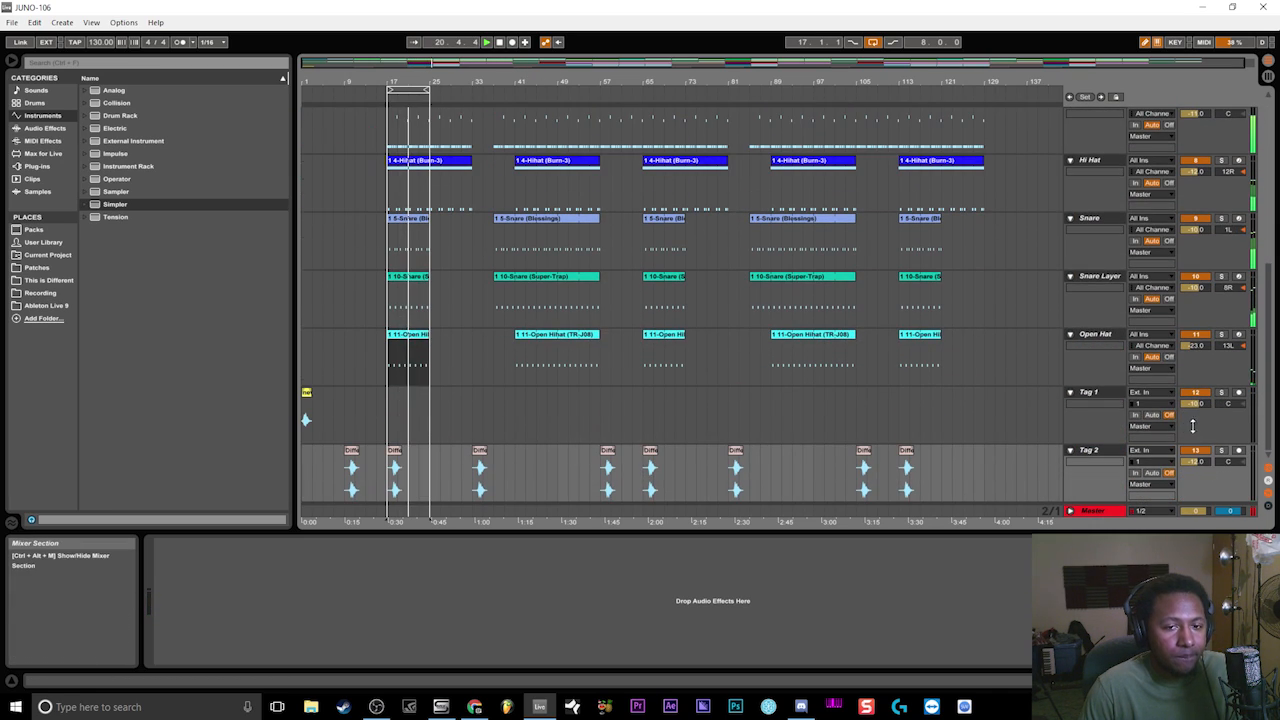
click(1099, 394)
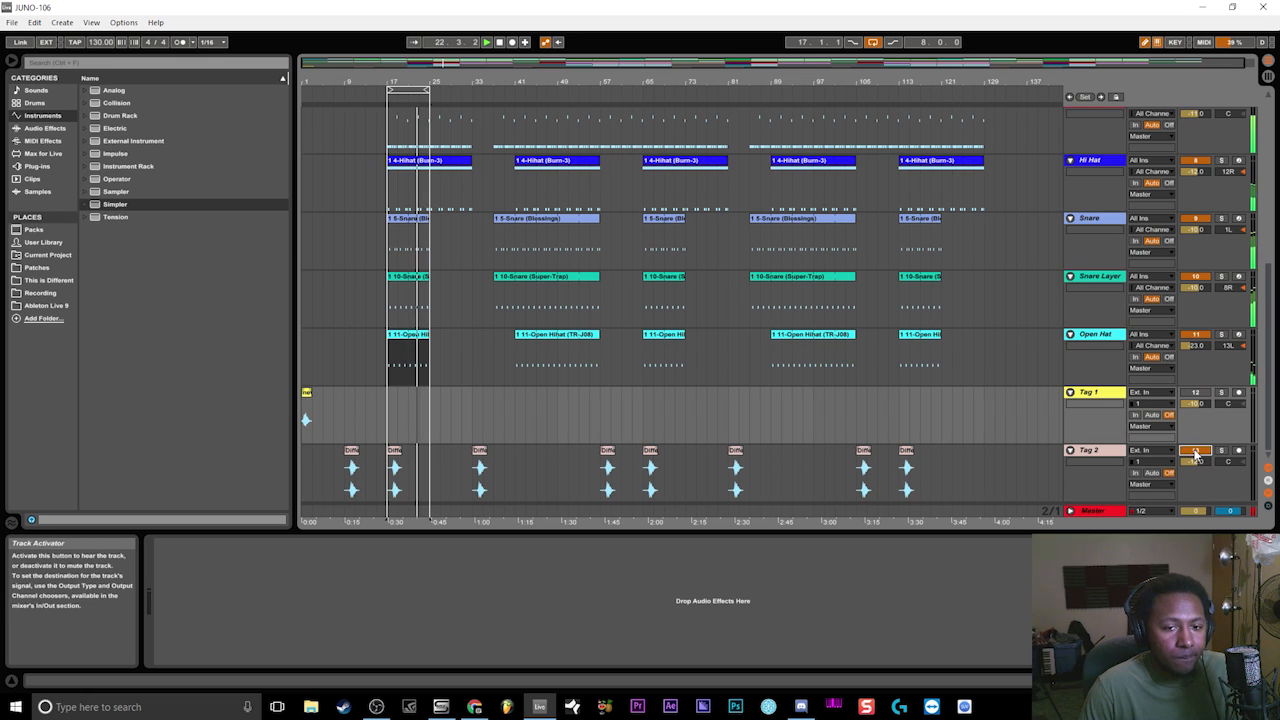
scroll(584, 310, up, 3)
scroll(578, 295, up, 5)
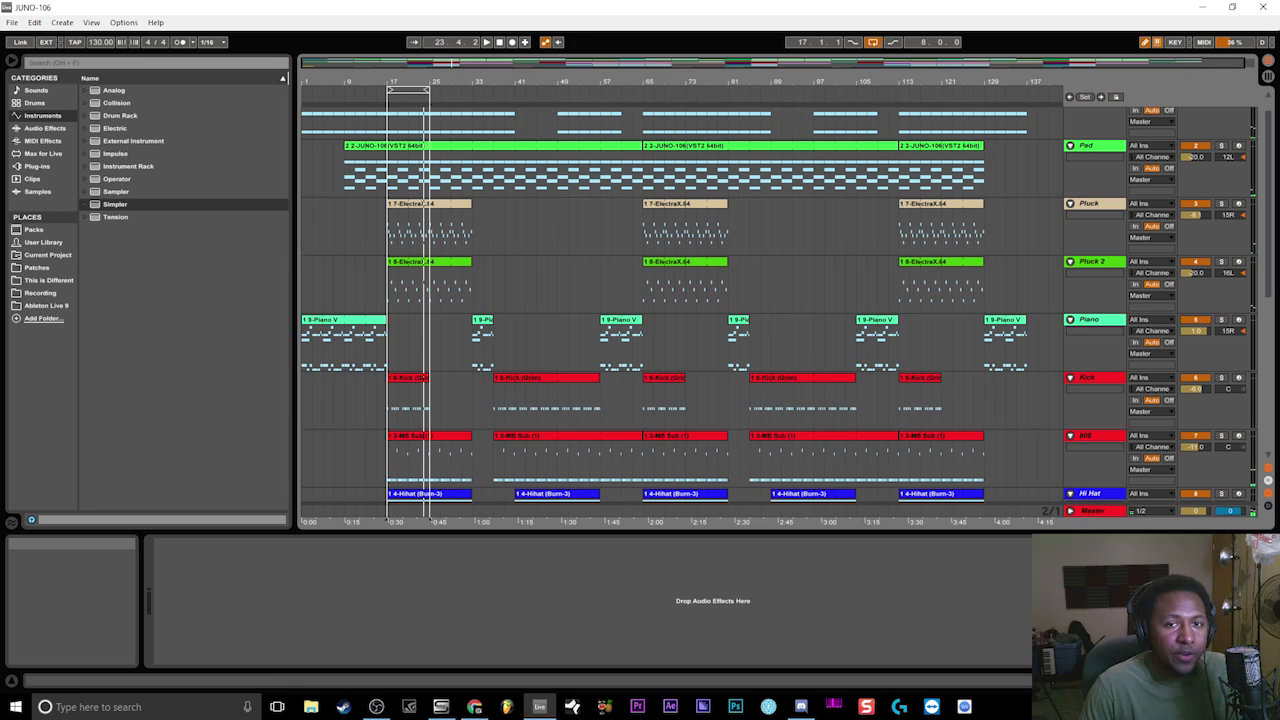
- Switch to the Session View mixer and play the full loop to watch the track and Master levels
key(Tab)
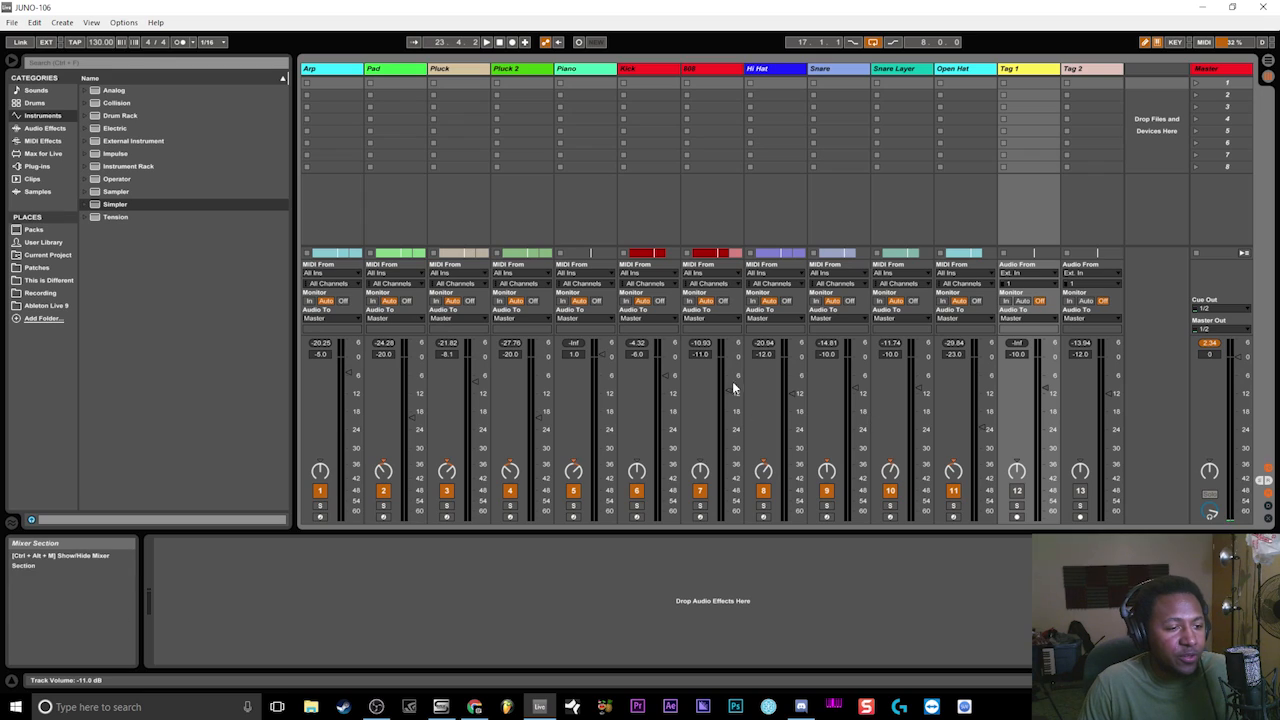
key(space)
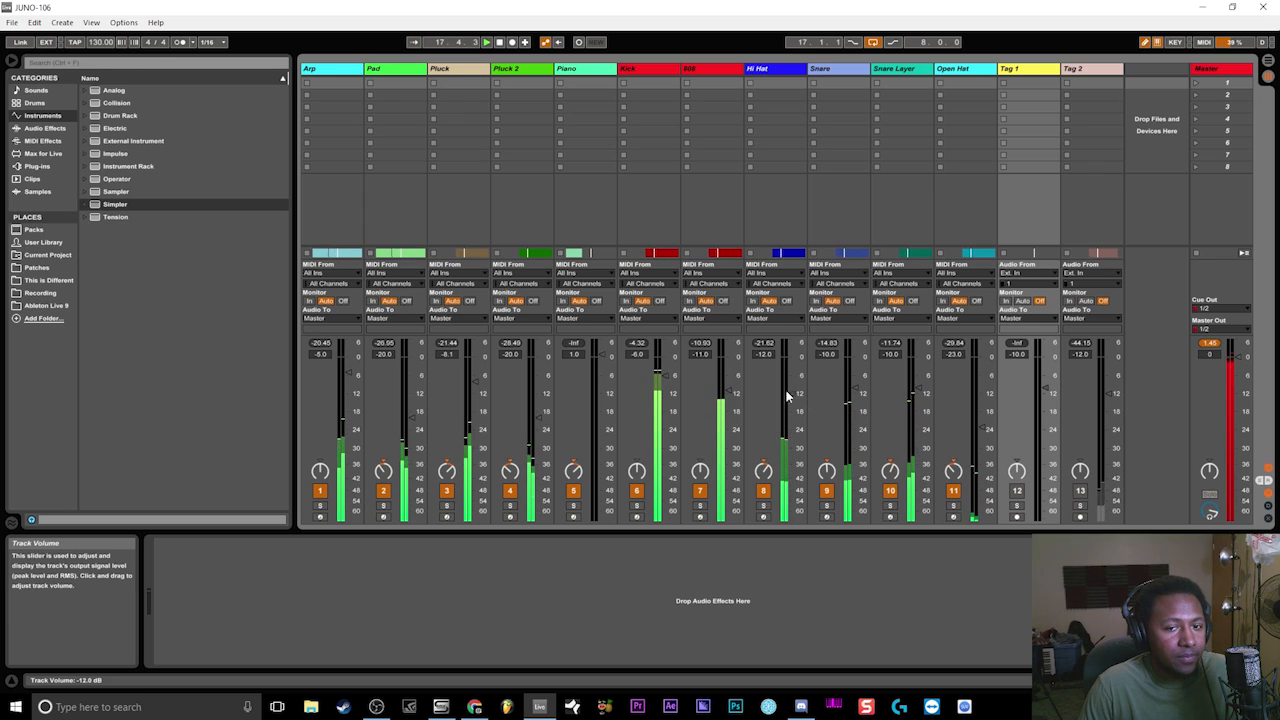
- Bypass Reference3, MixChecker, iZotope Ozone and FabFilter Pro-L on the Master track, and open the VBC FG-Red plug-in window
click(1209, 71)
click(606, 545)
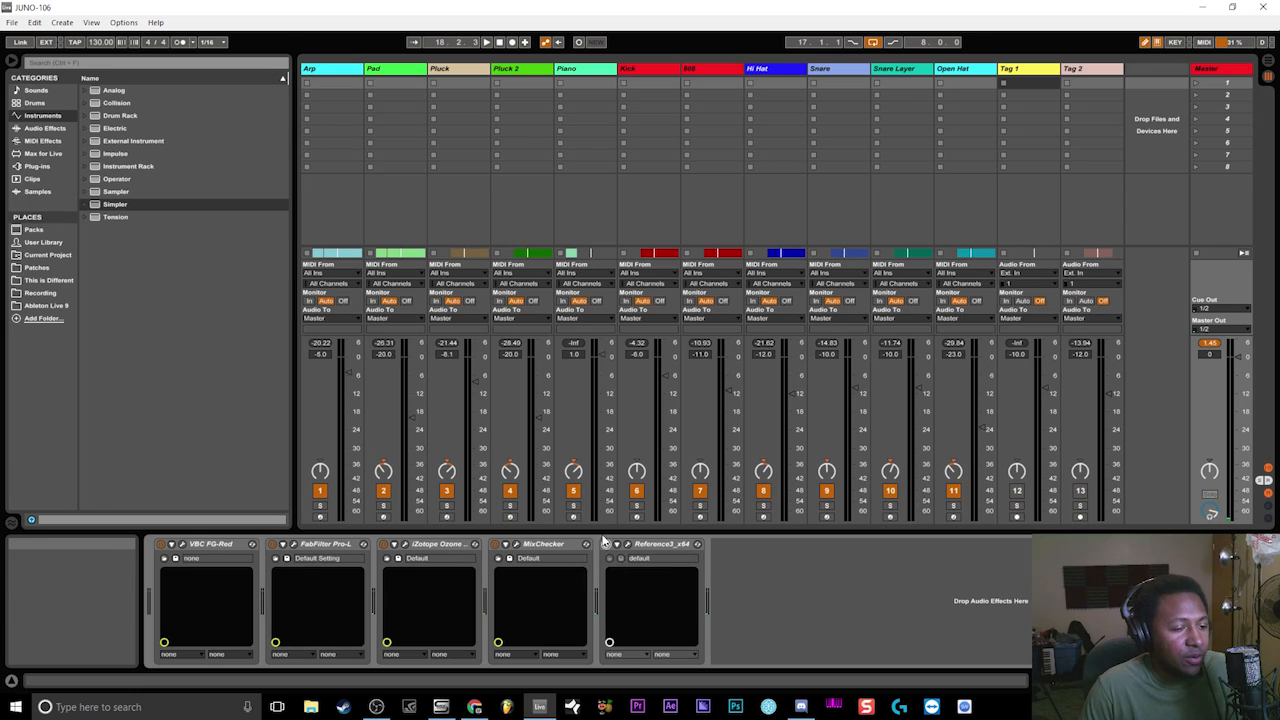
click(495, 544)
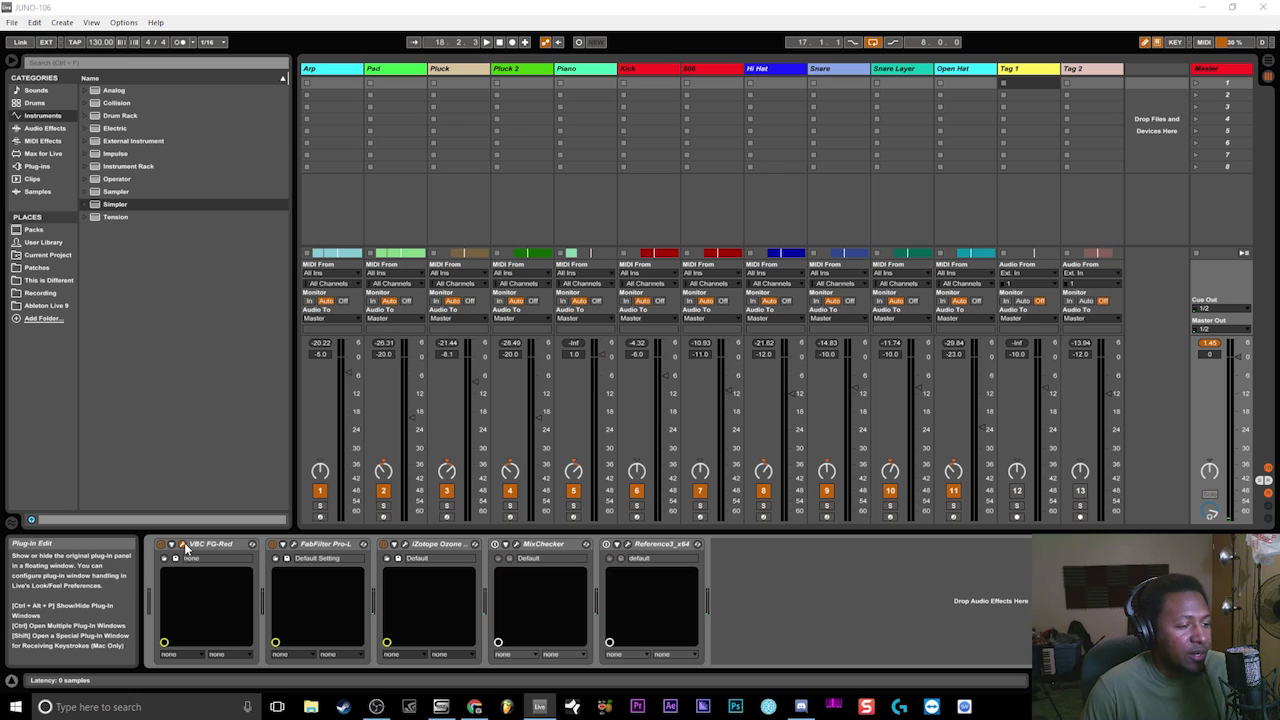
drag(1279, 196, 417, 217)
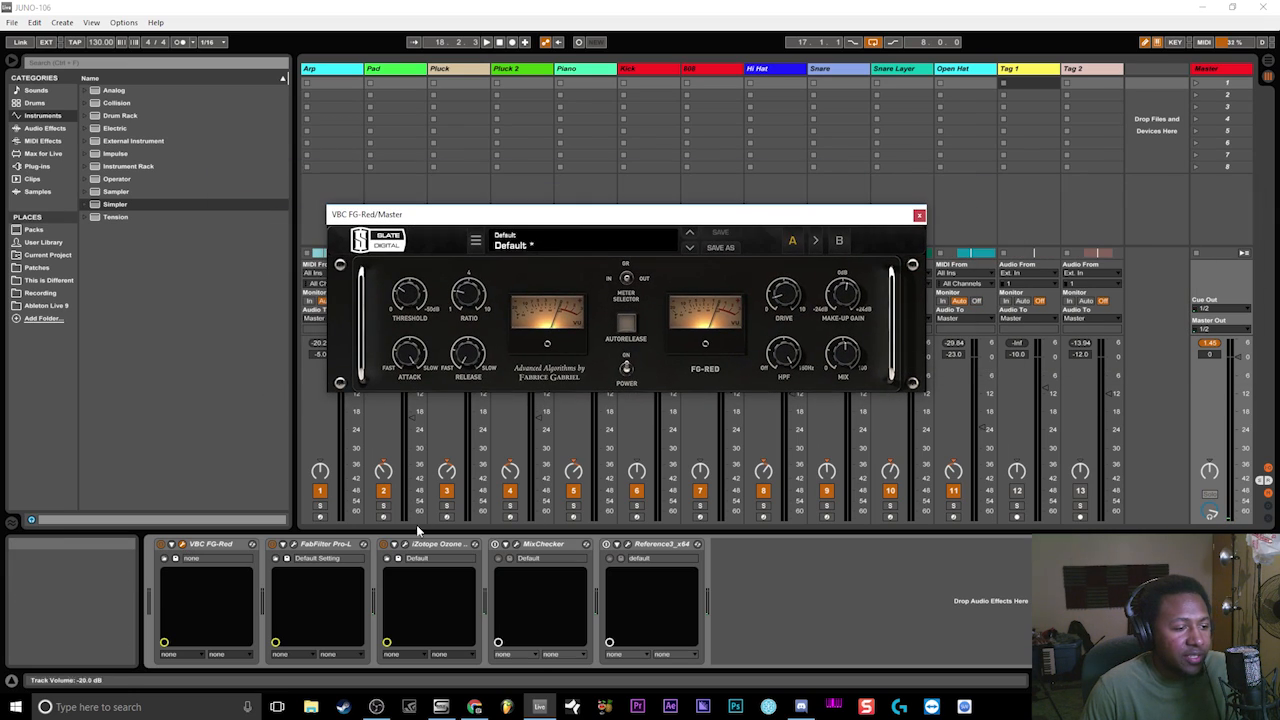
click(383, 545)
click(273, 545)
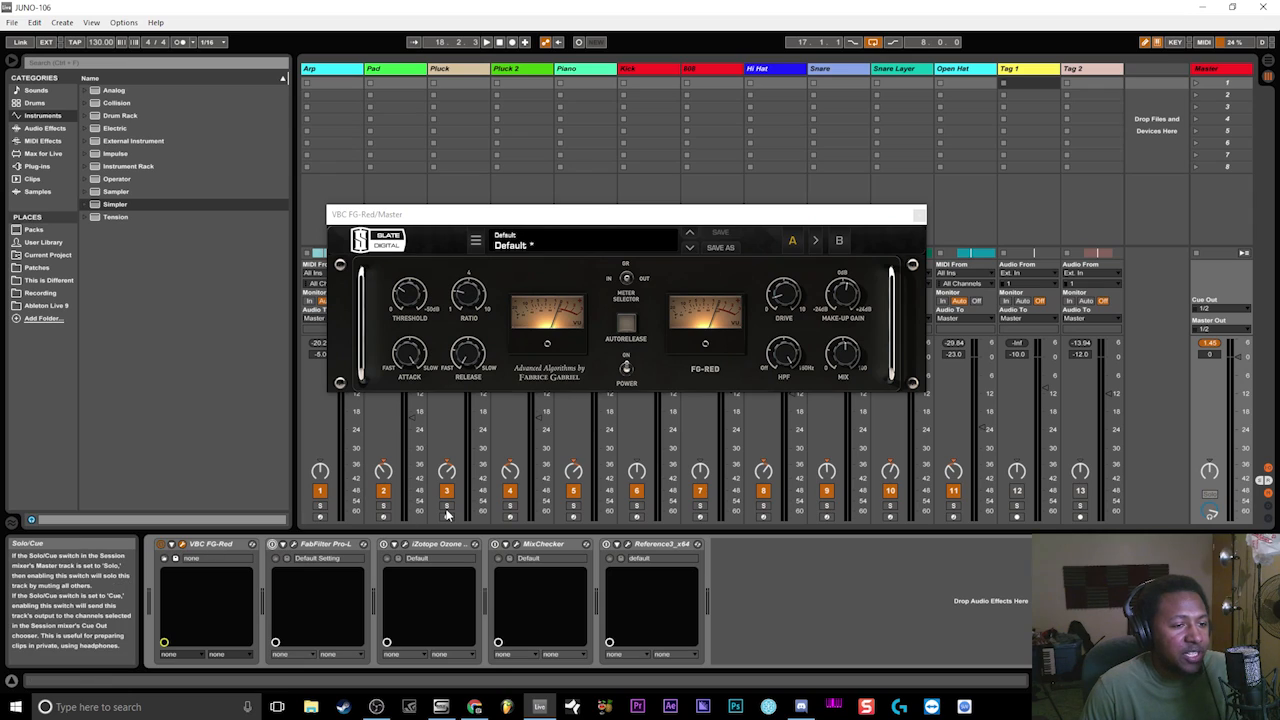
- Play the full loop through VBC FG-Red on the Master while examining its compressor controls, and close its window
drag(575, 217, 660, 200)
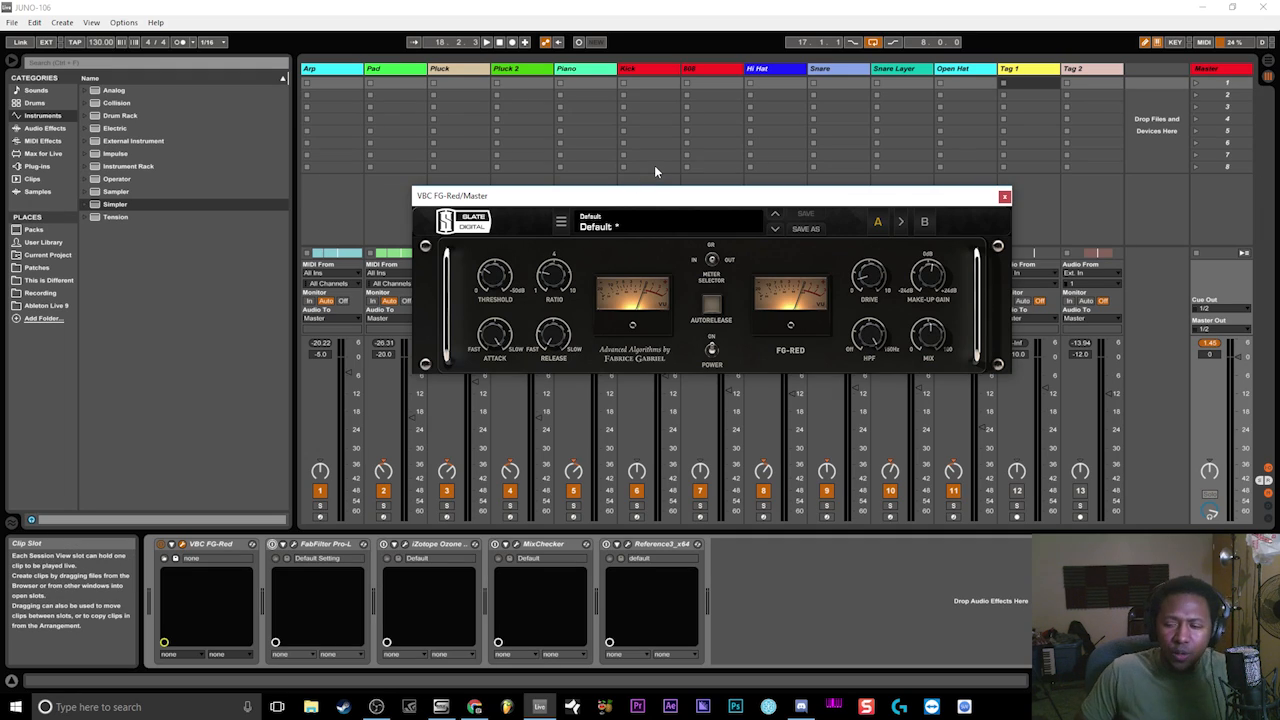
key(space)
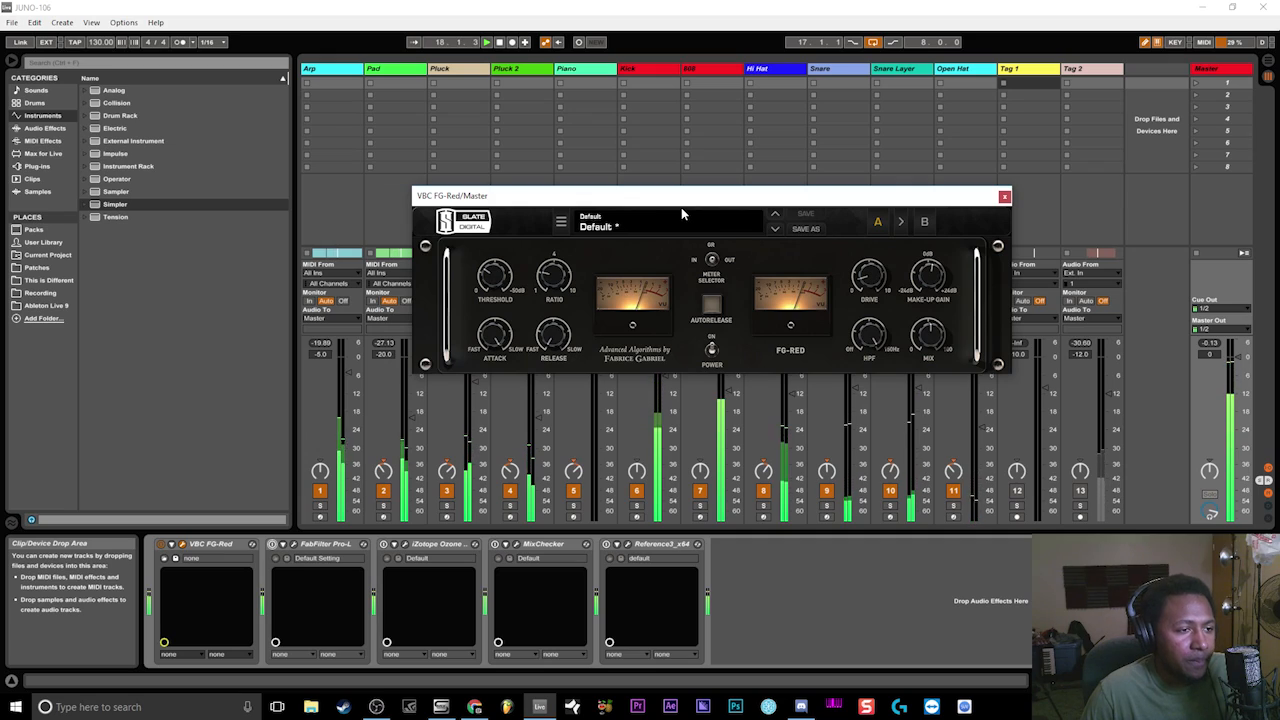
mouse_move(552, 280)
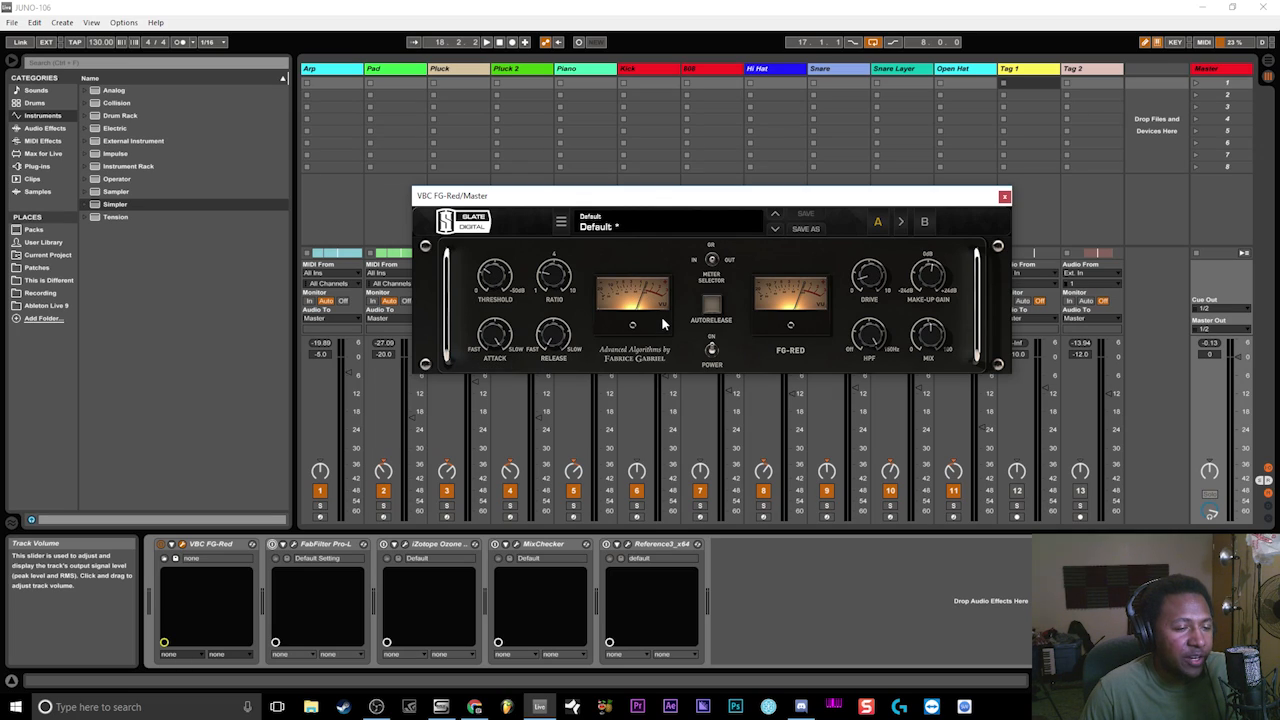
key(space)
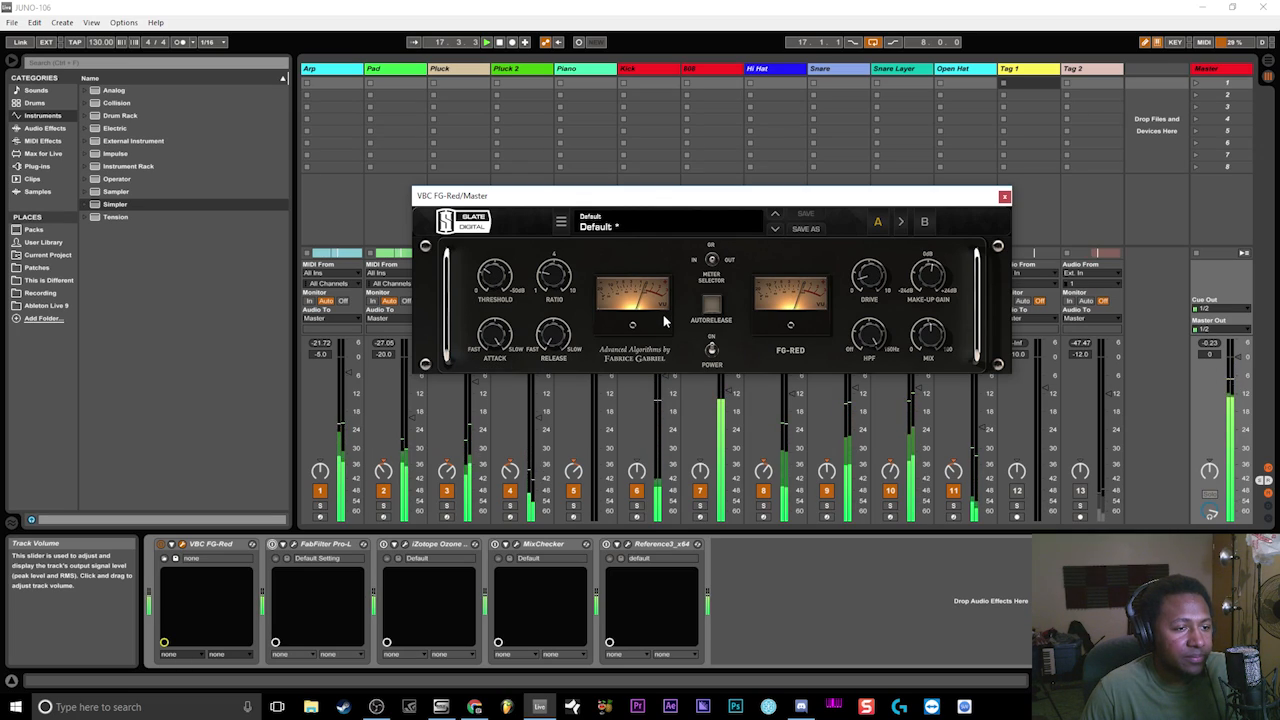
key(space)
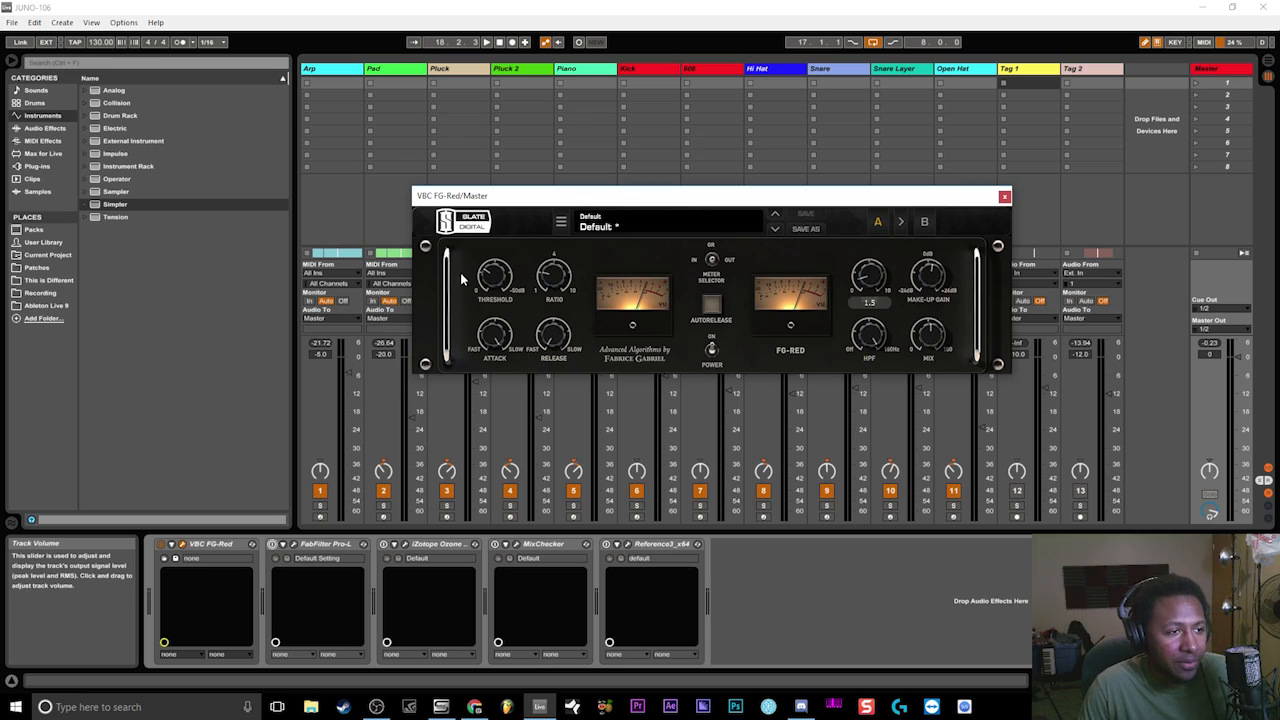
key(space)
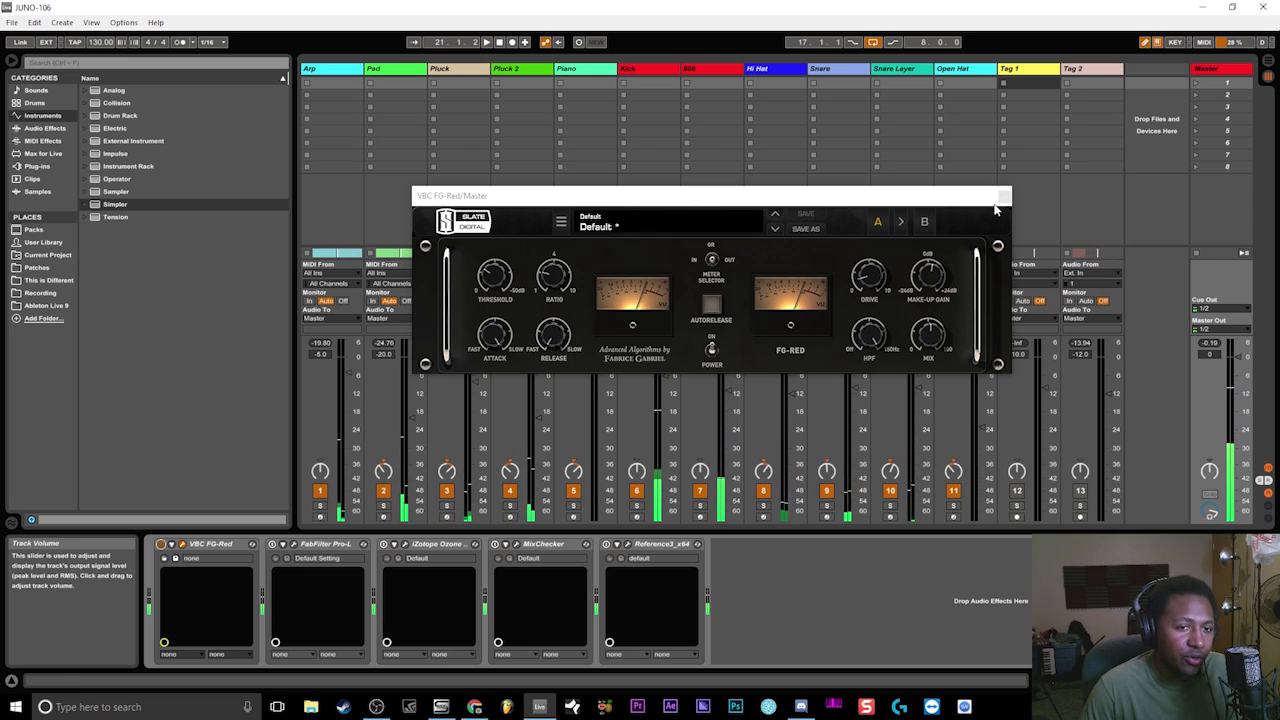
click(1001, 197)
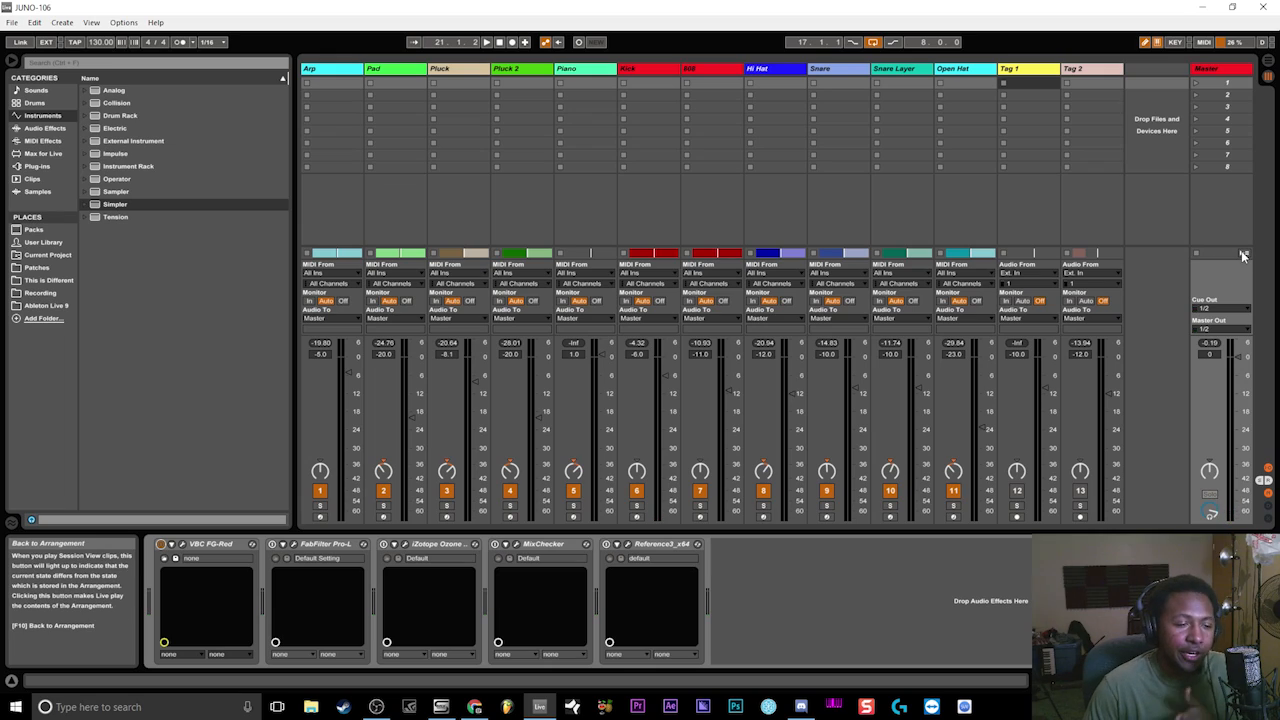
- Reactivate FabFilter Pro-L on the Master track, play the loop with its advanced limiter controls shown, and close its window
click(453, 551)
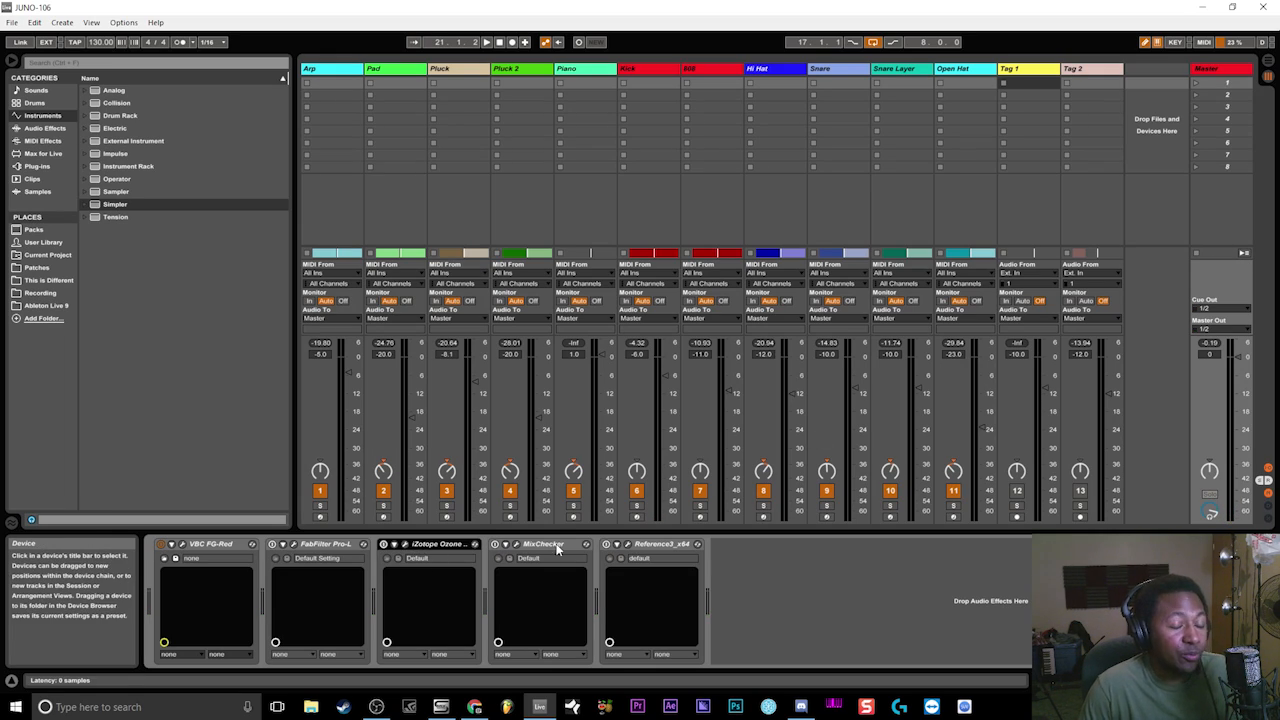
click(331, 547)
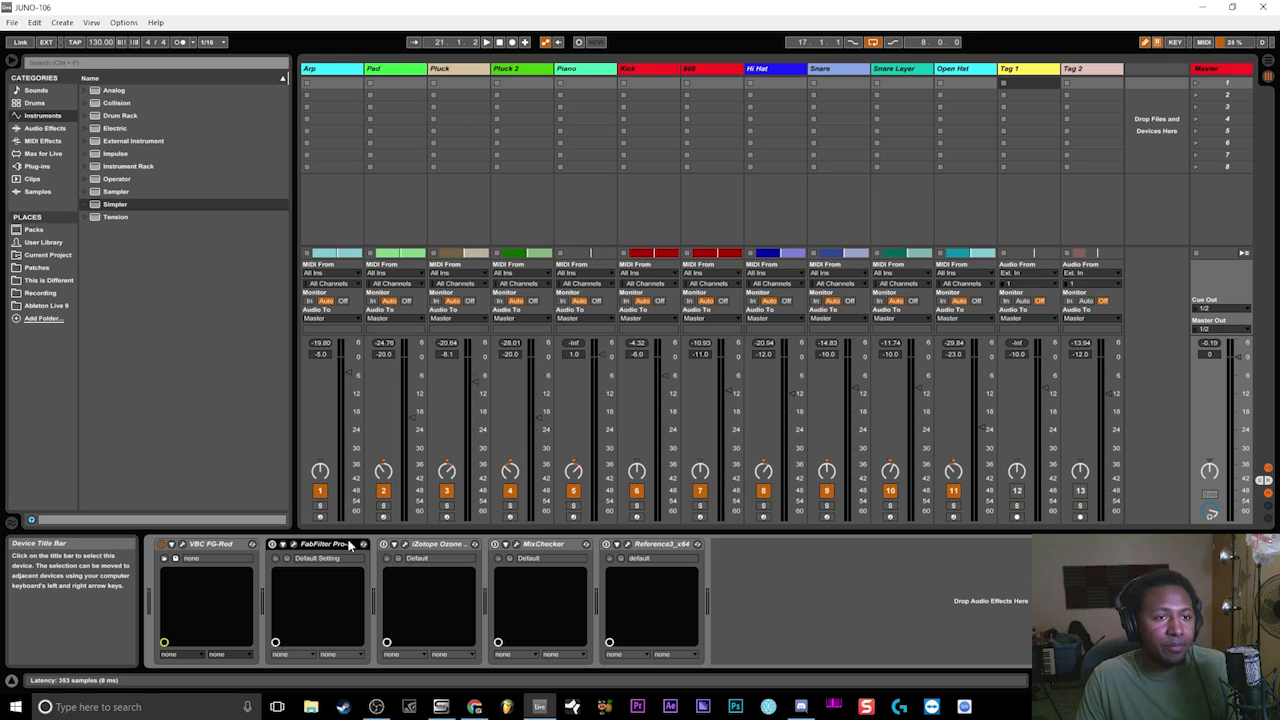
click(294, 544)
drag(667, 137, 570, 87)
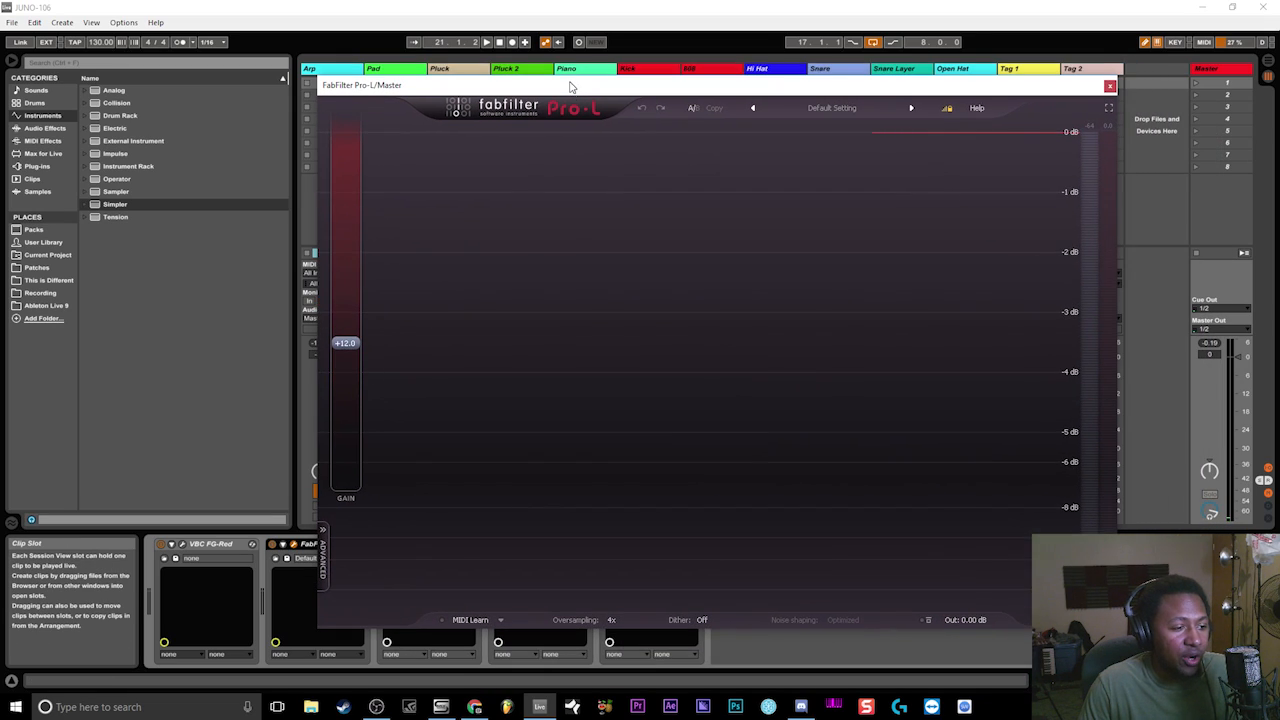
click(325, 545)
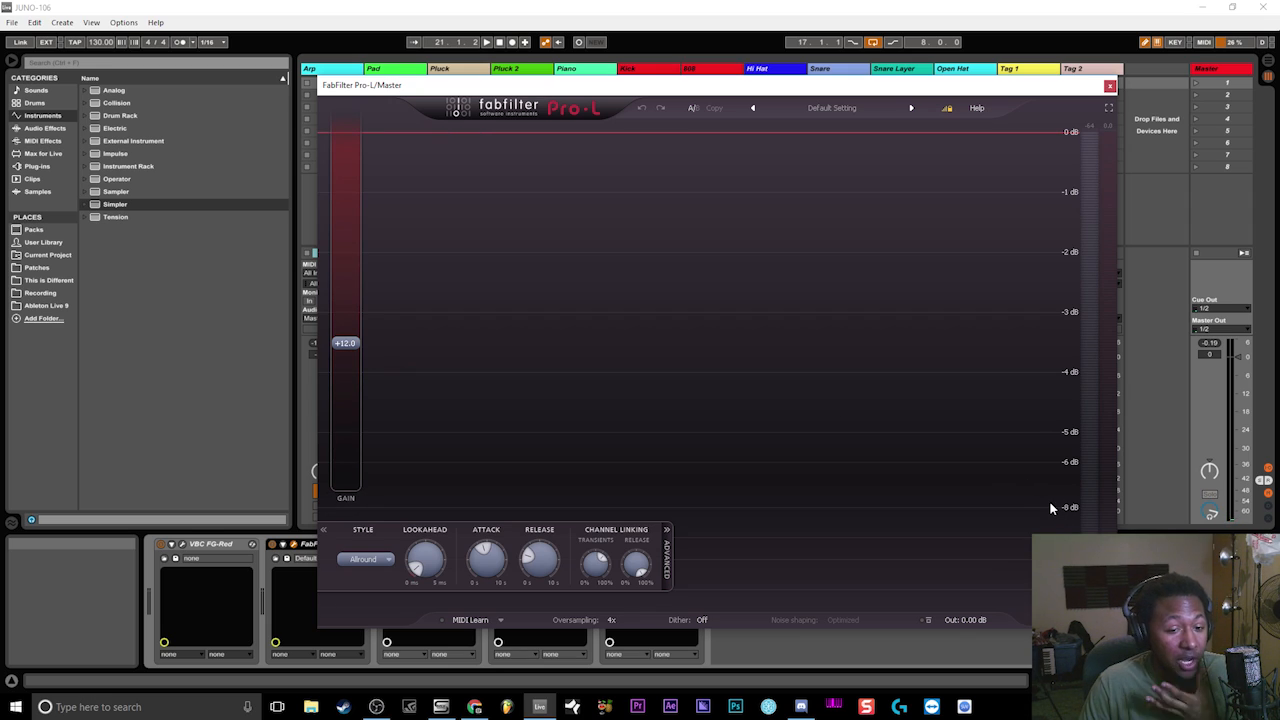
key(space)
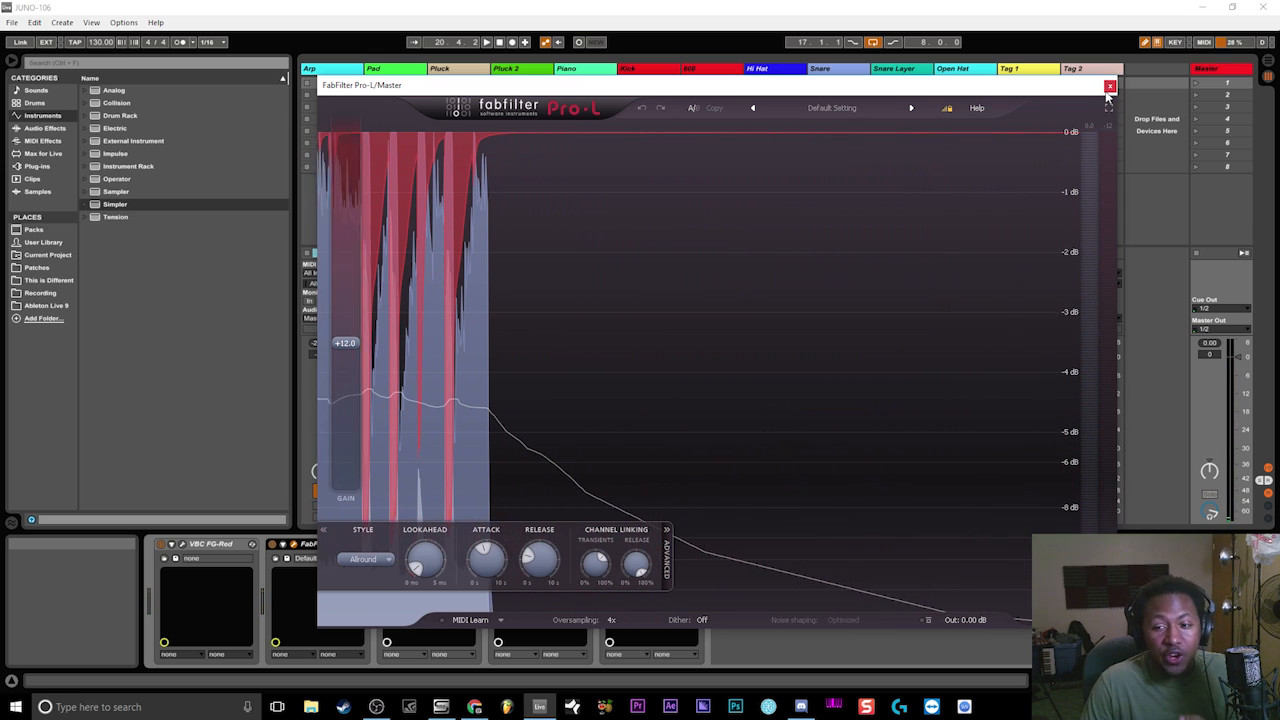
click(1109, 87)
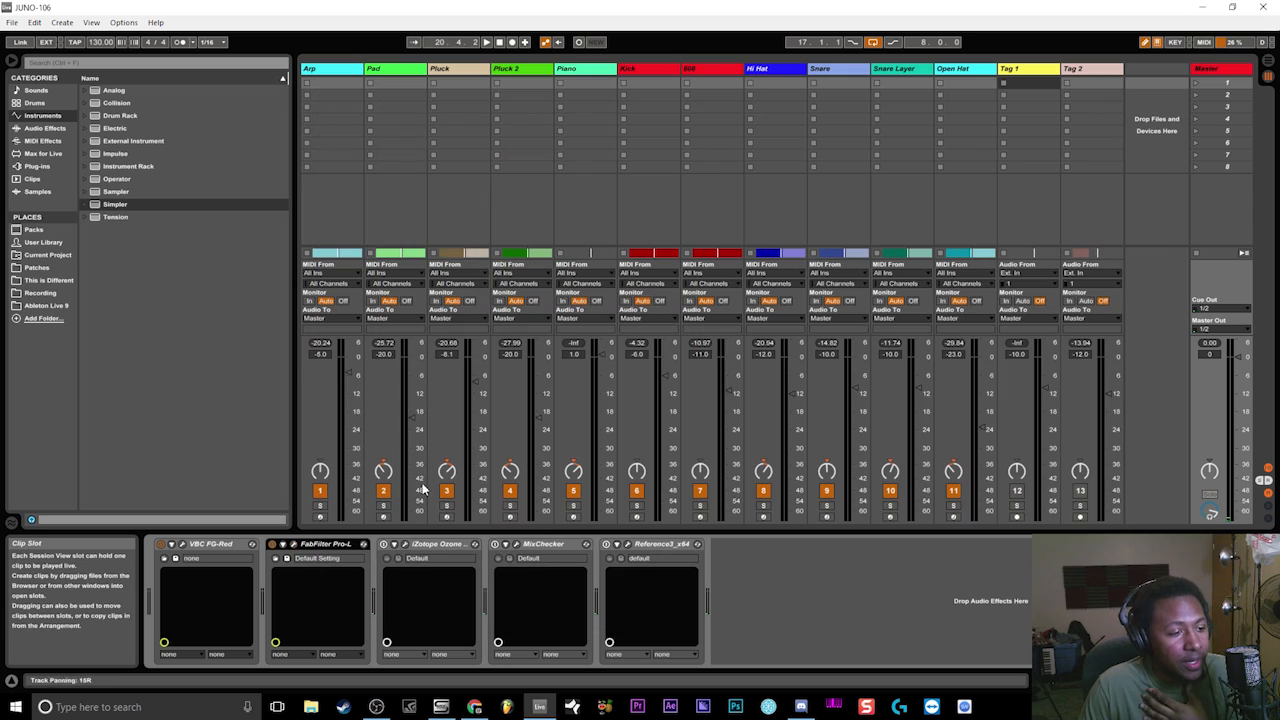
- Reactivate iZotope Ozone 7 Maximizer on the Master track and play the loop with its plug-in window open
click(405, 545)
click(406, 546)
click(405, 545)
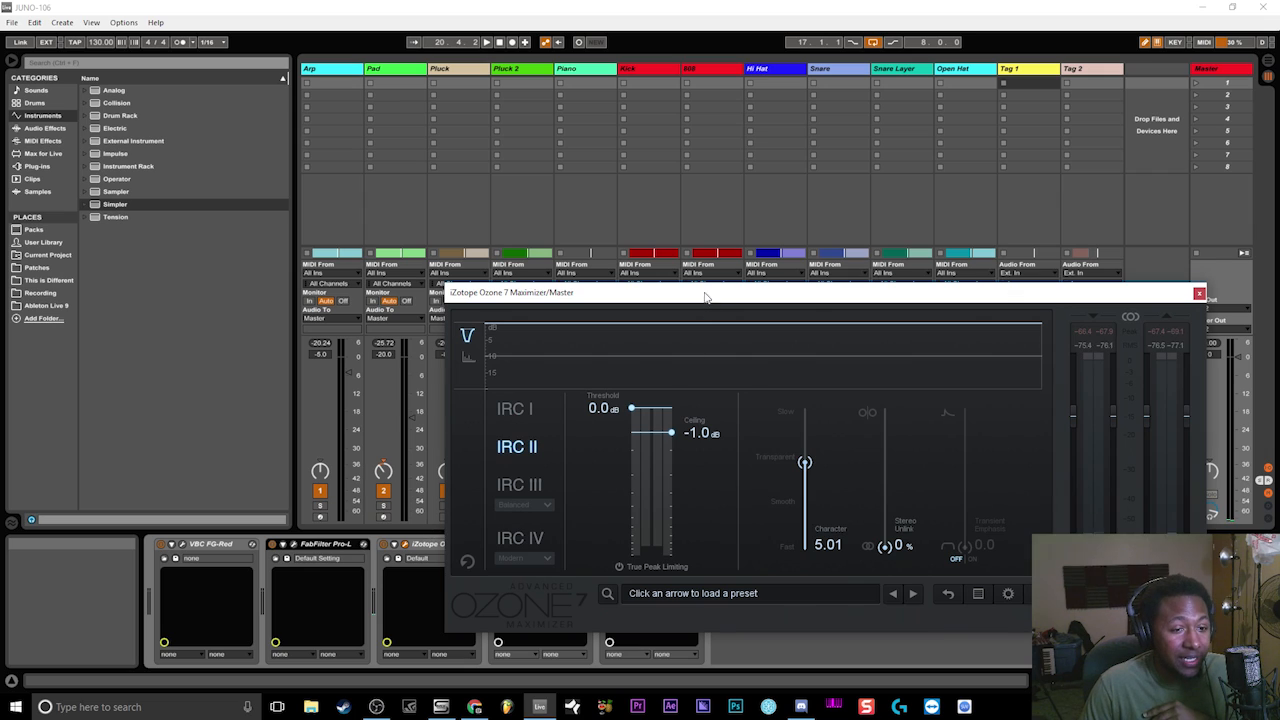
drag(705, 300, 645, 203)
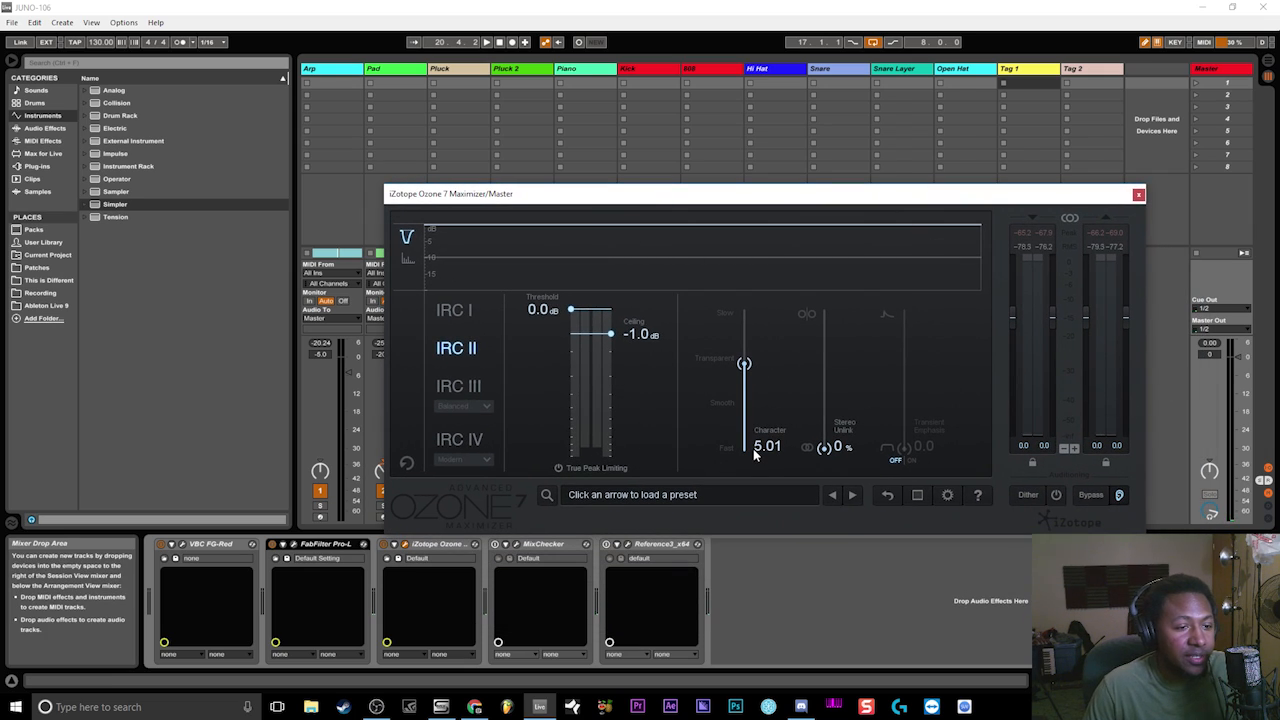
key(space)
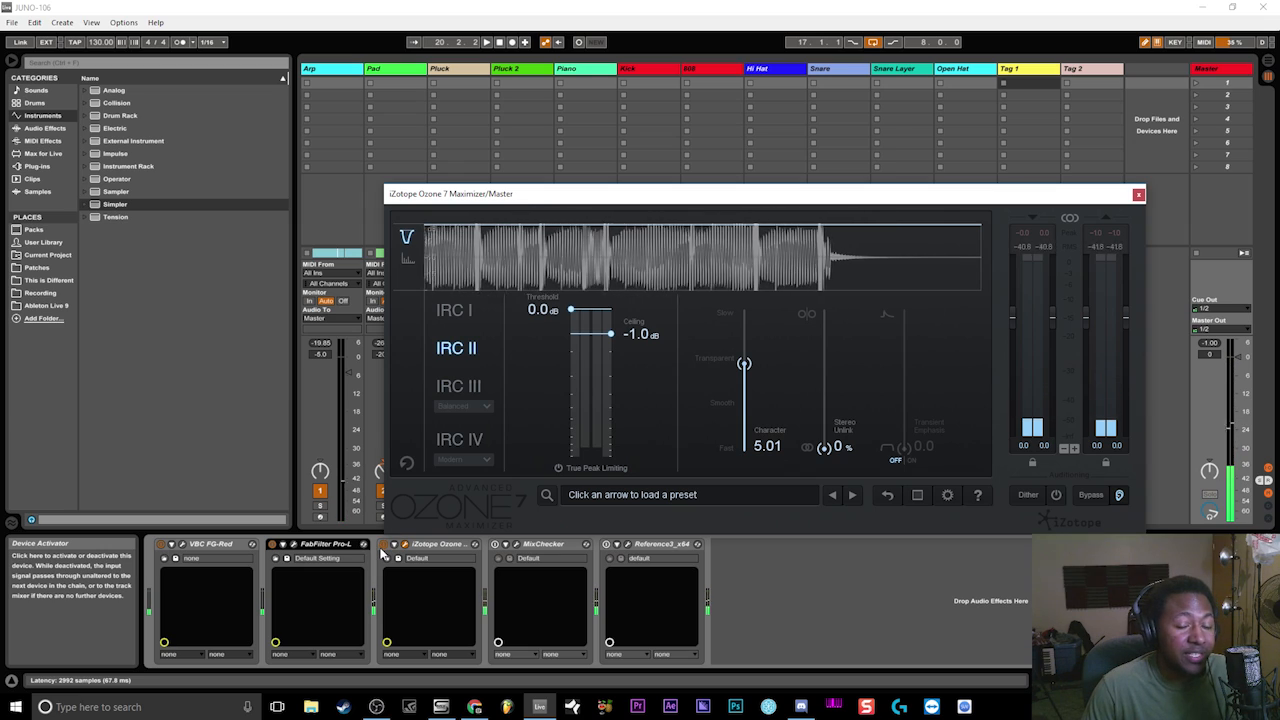
- Compare the Master level with Ozone 7 Maximizer bypassed and active during playback, stop the song at the start, and close the plug-in window
click(384, 545)
key(space)
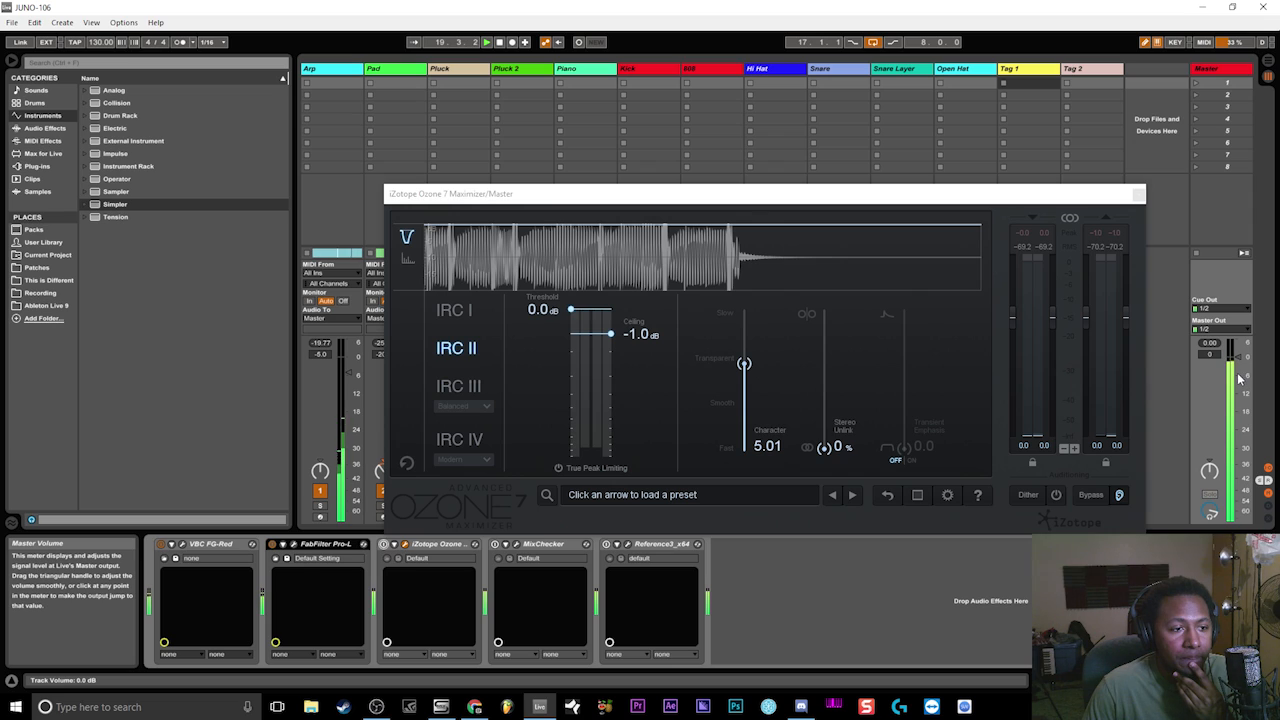
click(384, 544)
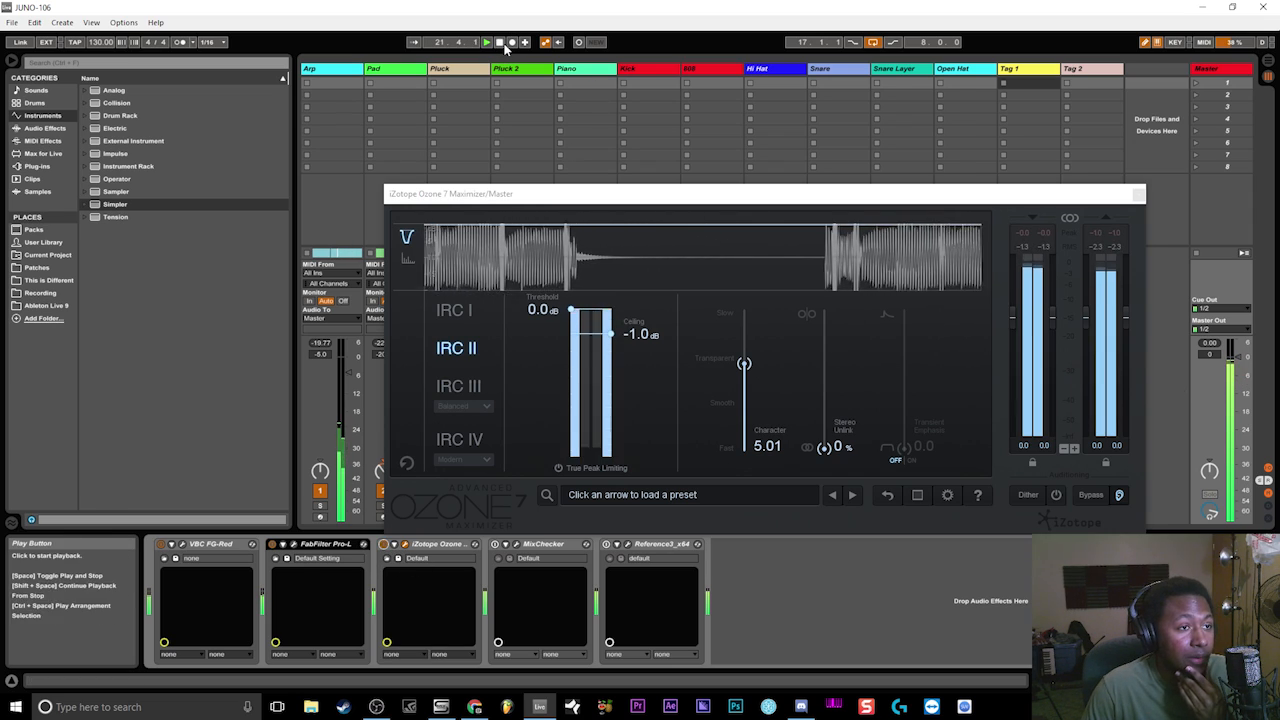
click(499, 42)
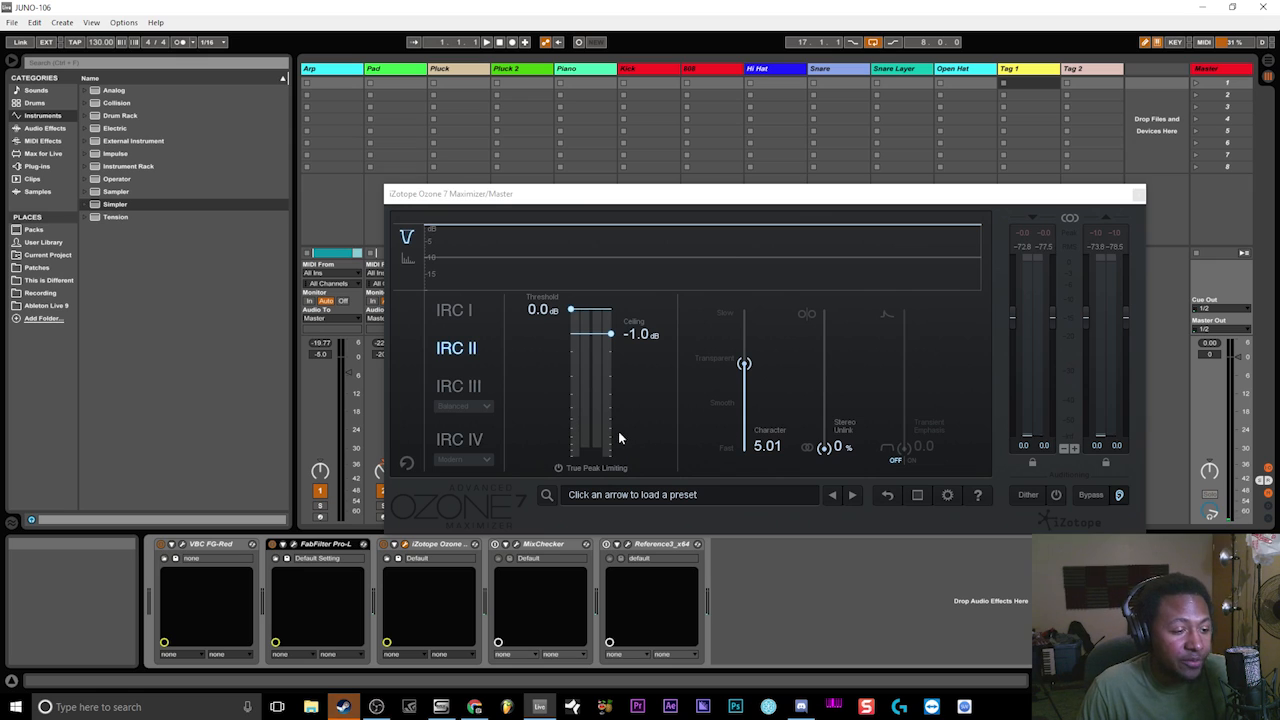
click(1138, 193)
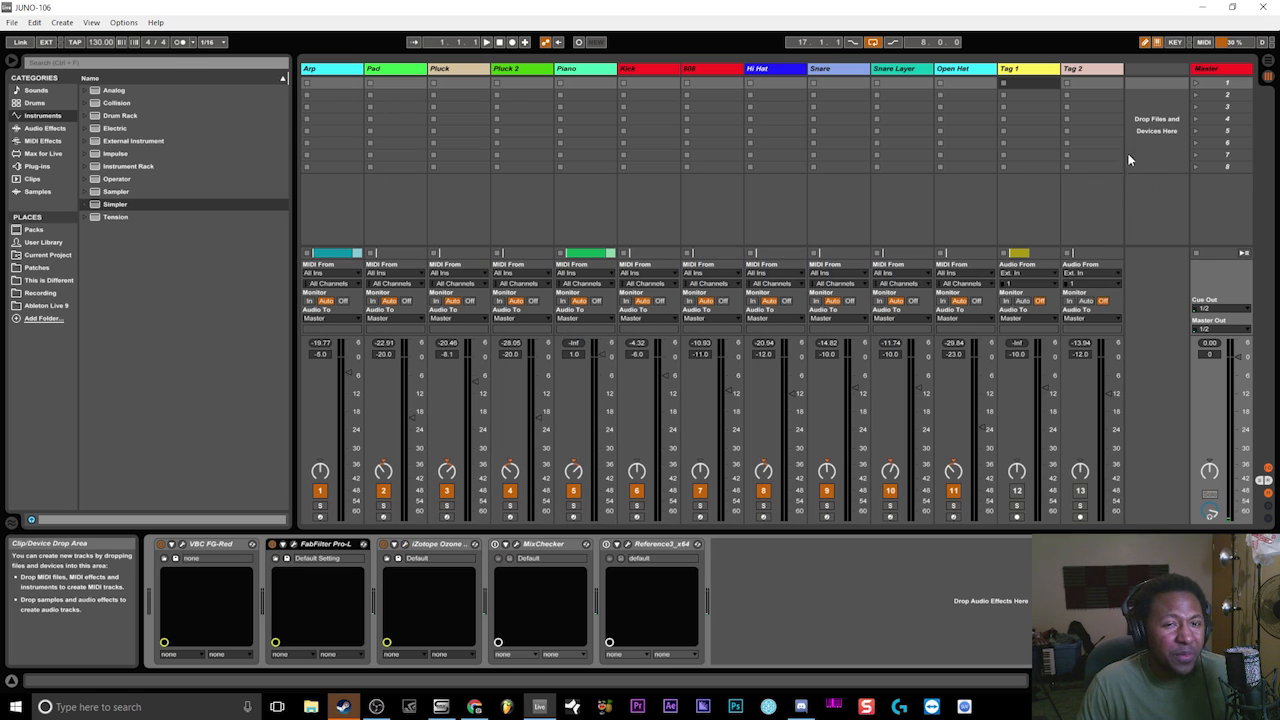
- Return to the Arrangement View and look over all the beat's tracks from Arp down to Tag 2
click(1266, 61)
drag(663, 84, 664, 85)
scroll(803, 255, down, 10)
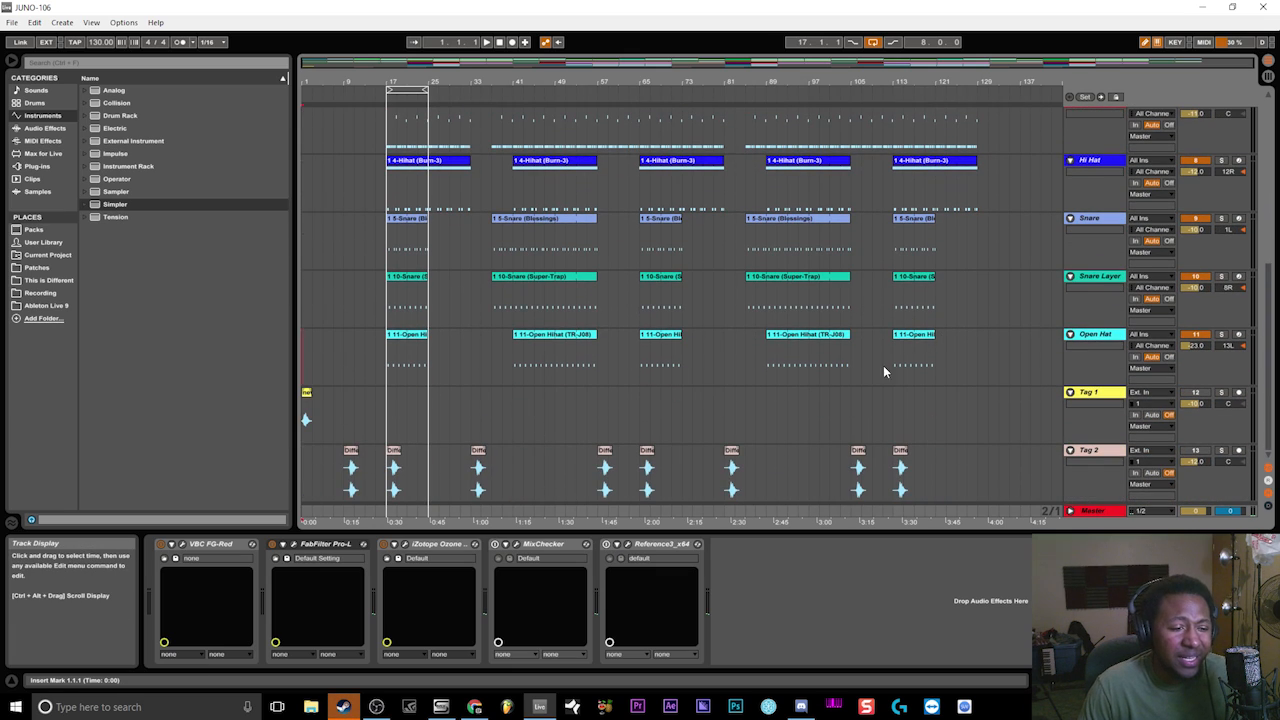
scroll(892, 368, up, 5)
scroll(905, 355, up, 3)
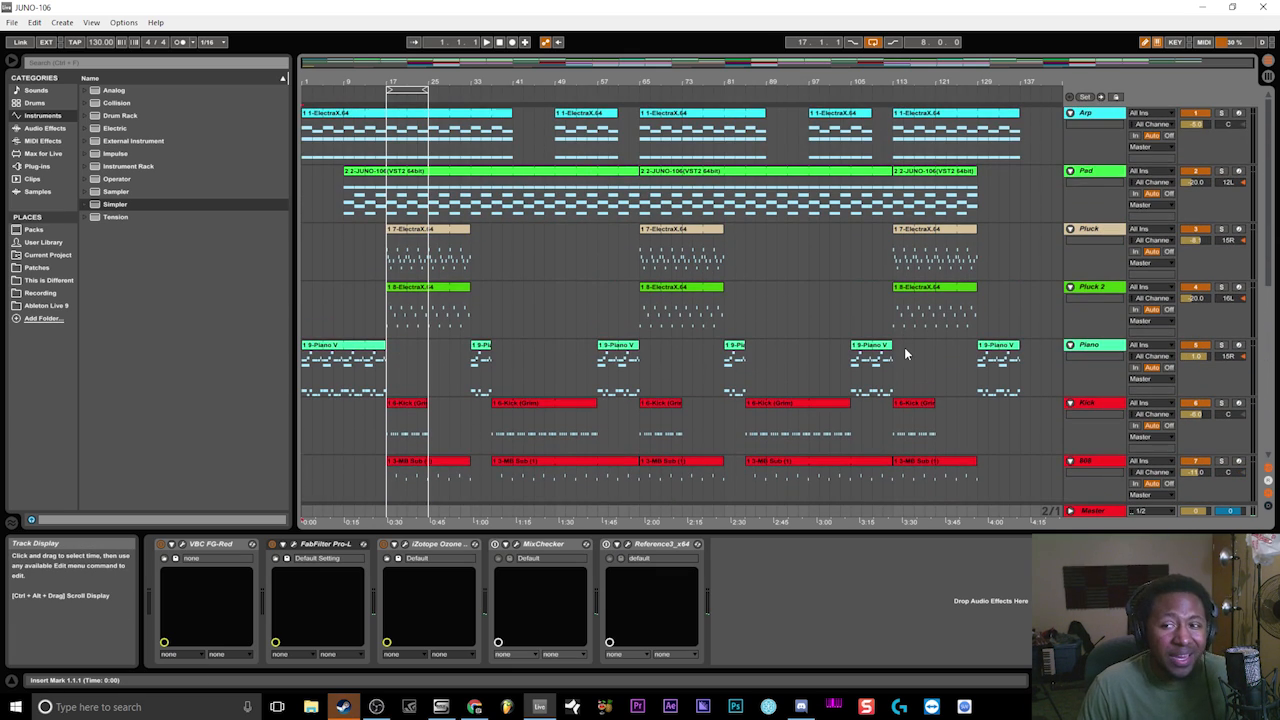